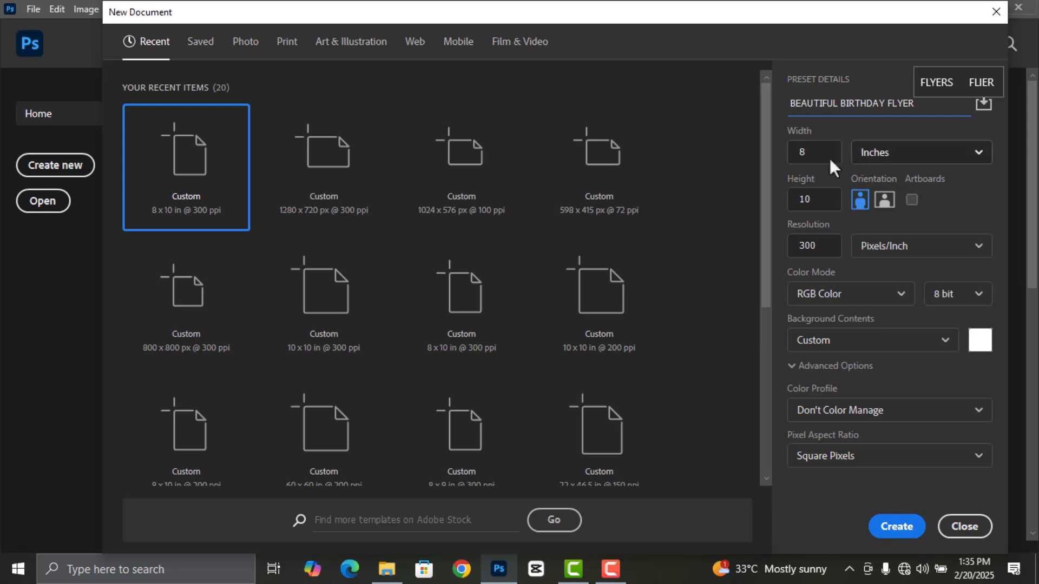
Create the BEAUTIFUL BIRTHDAY FLYER document at 8 x 10 inches, 300 pixels/inch, in RGB Color
key(Tab)
key(Tab)
click(904, 527)
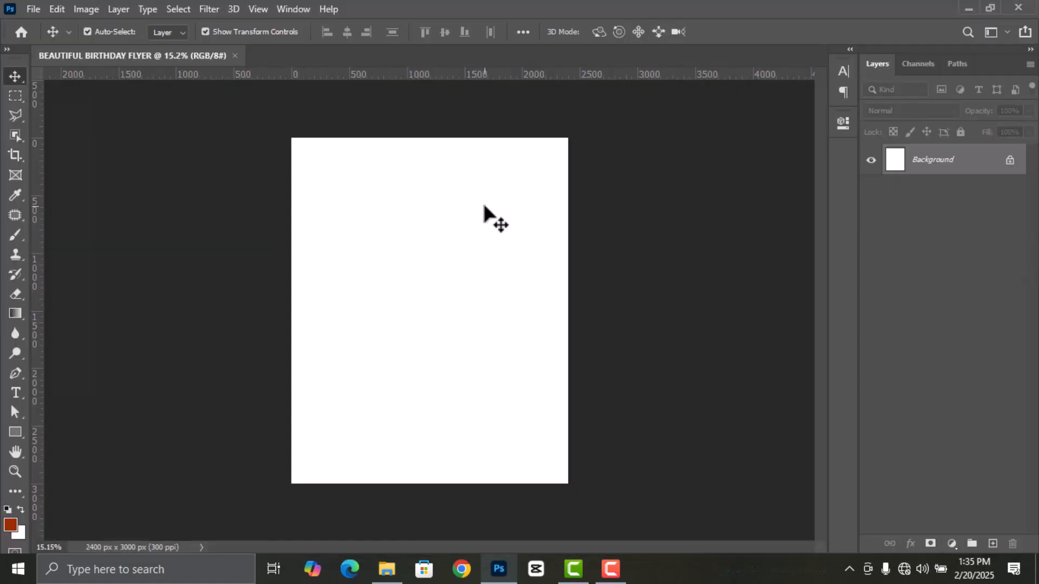
Add two vertical guides to the page at positions 10% and 90%
click(261, 8)
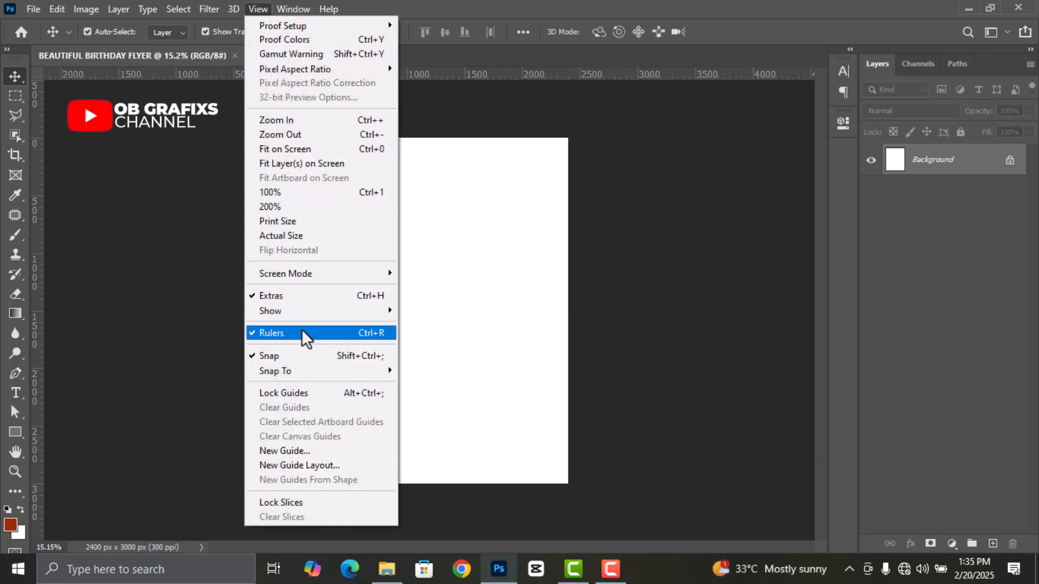
click(295, 453)
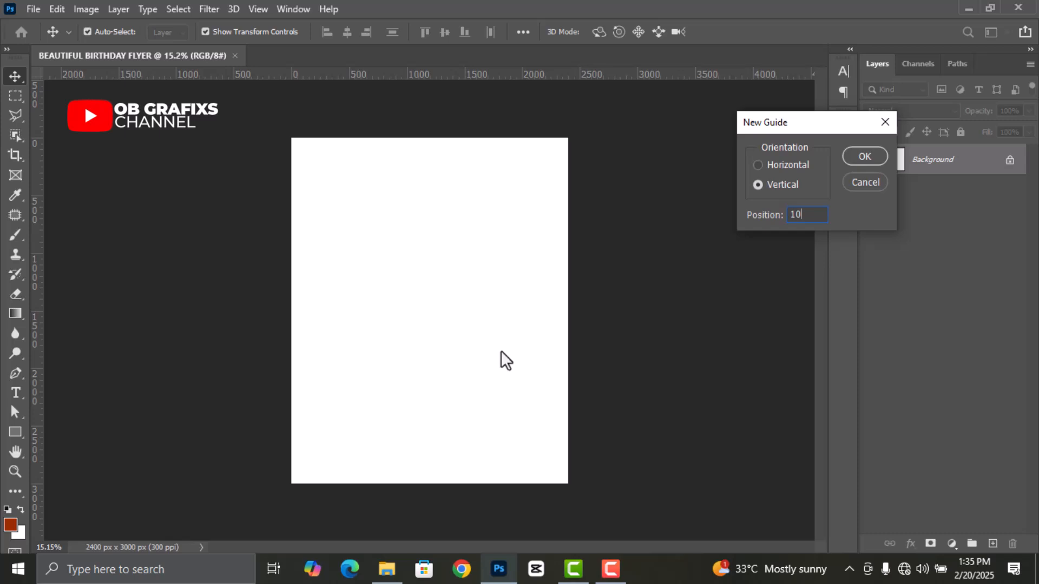
text(10%)
key(Return)
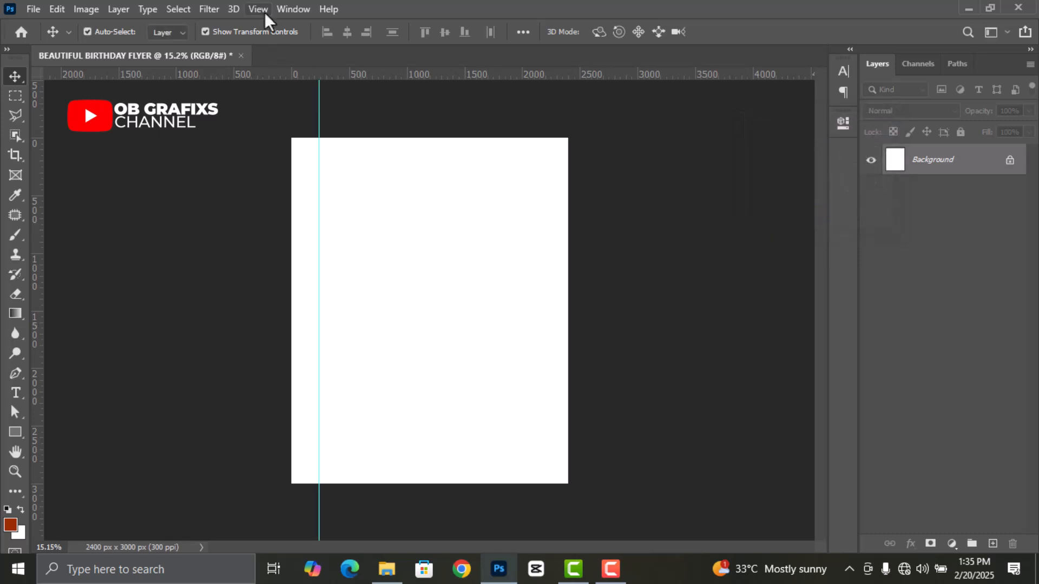
click(264, 10)
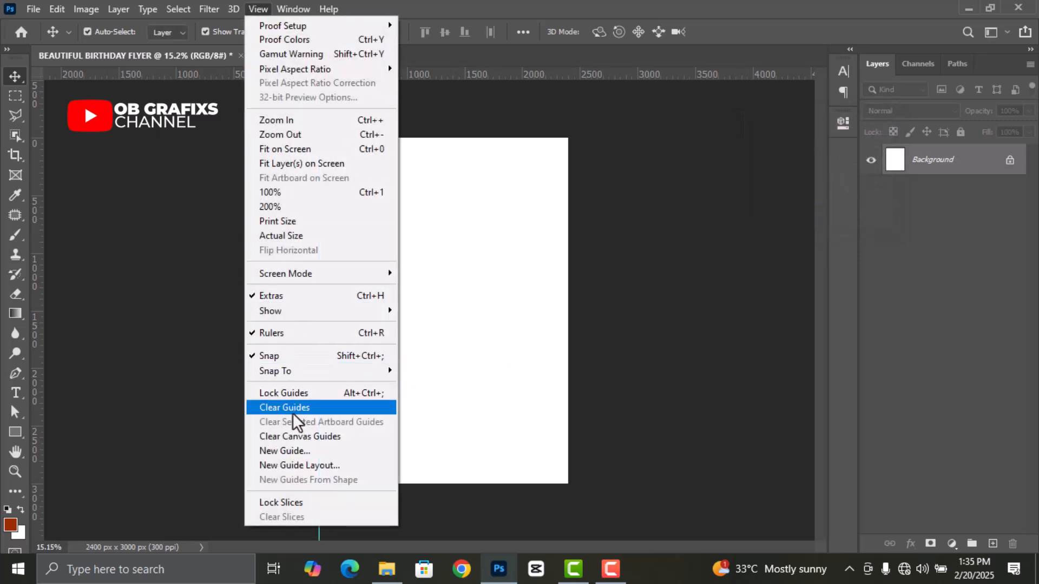
click(293, 450)
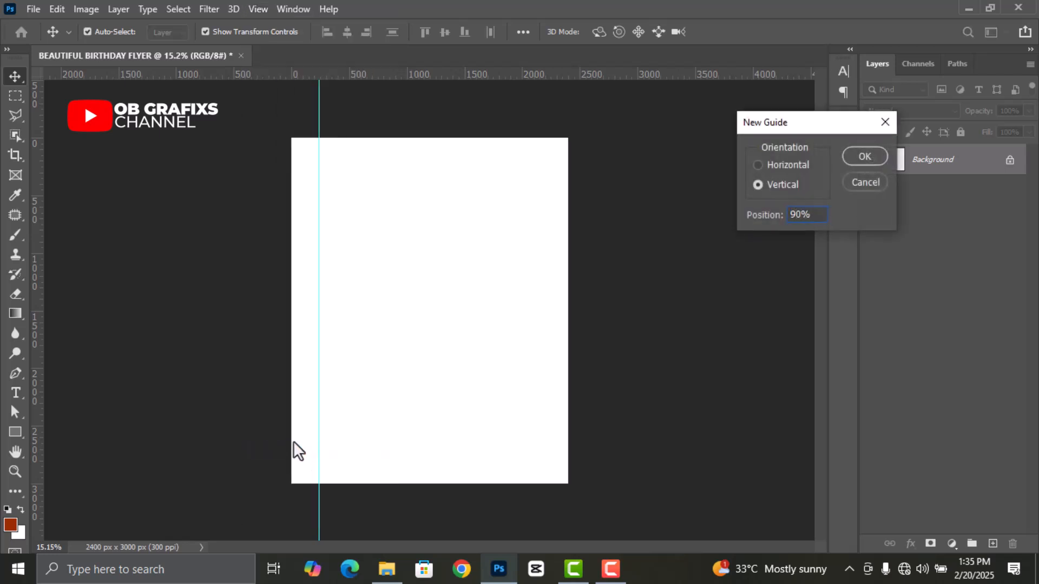
key(Return)
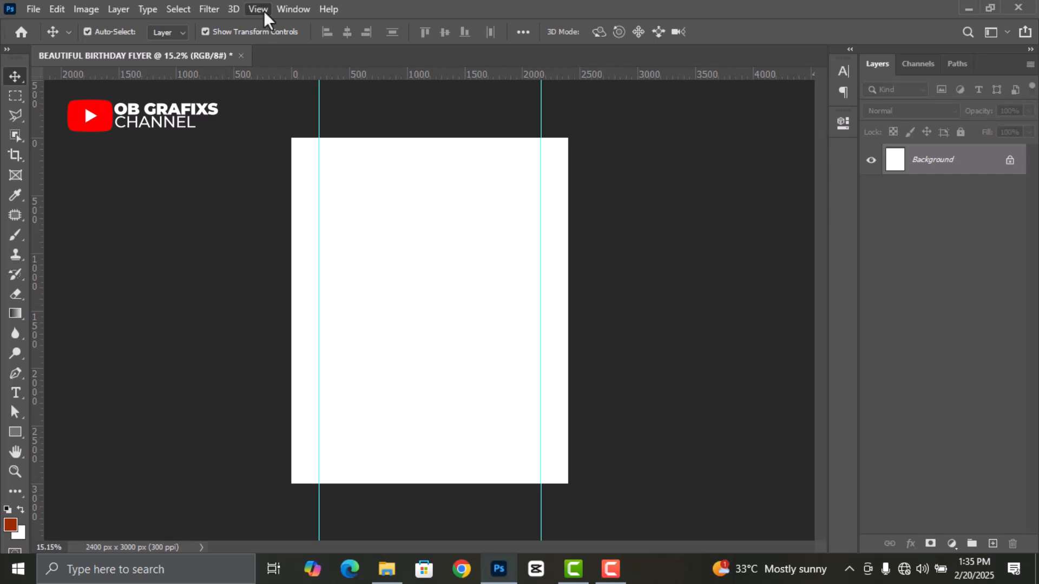
Add two horizontal guides to the page at positions 10% and 90%
click(264, 11)
click(277, 450)
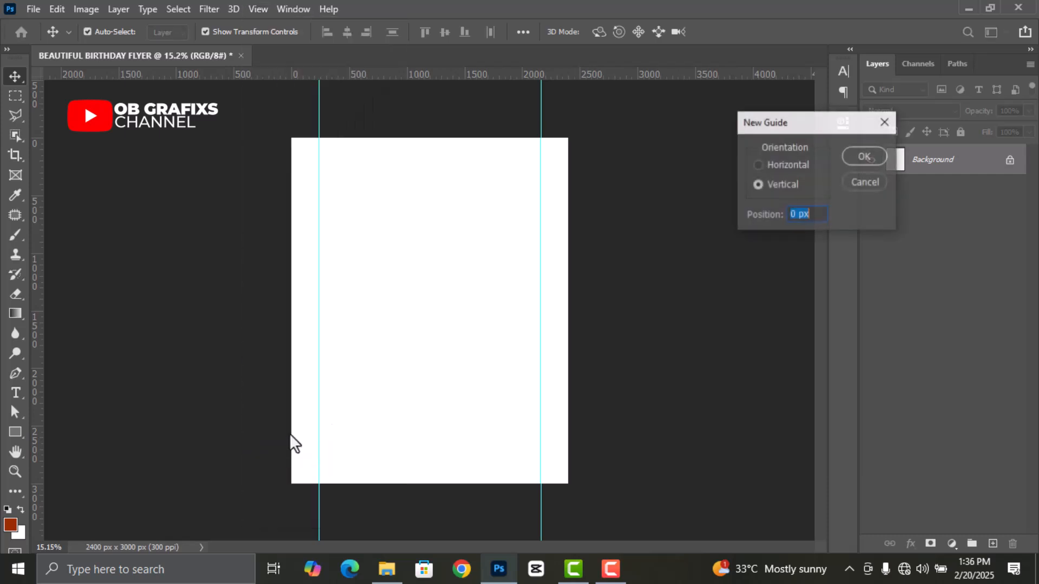
click(760, 164)
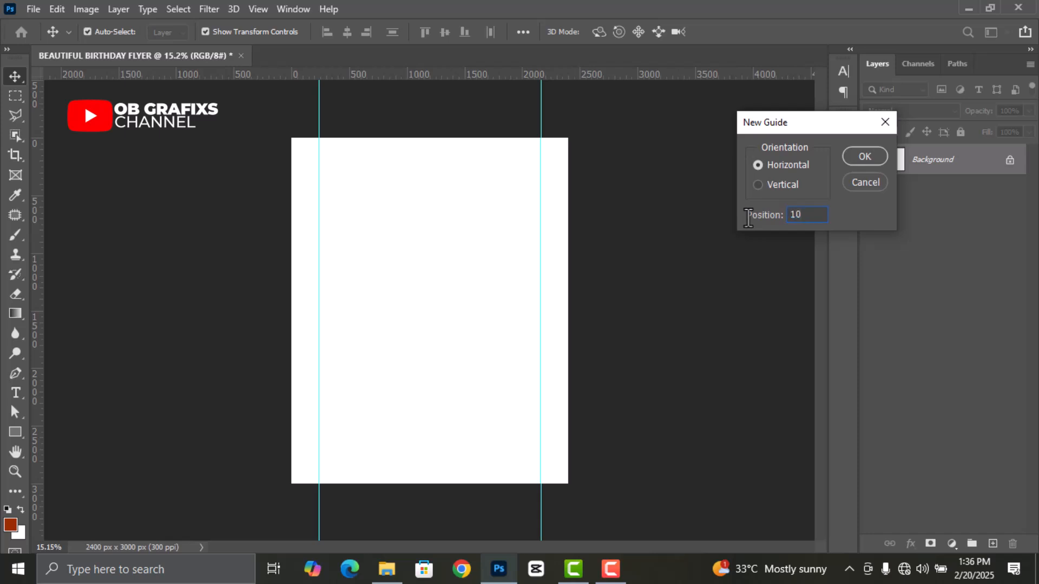
text(10%)
key(Return)
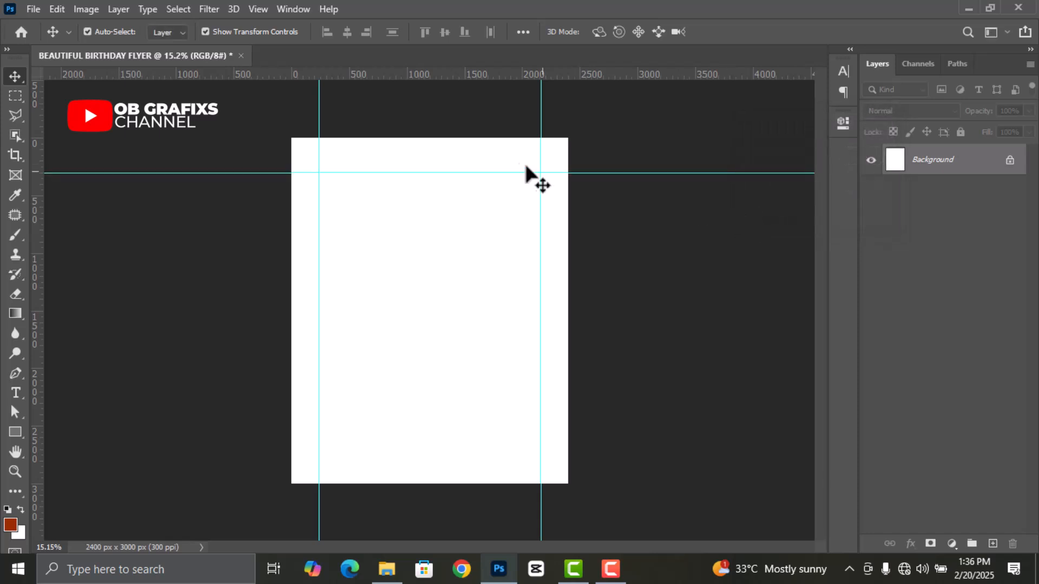
click(256, 10)
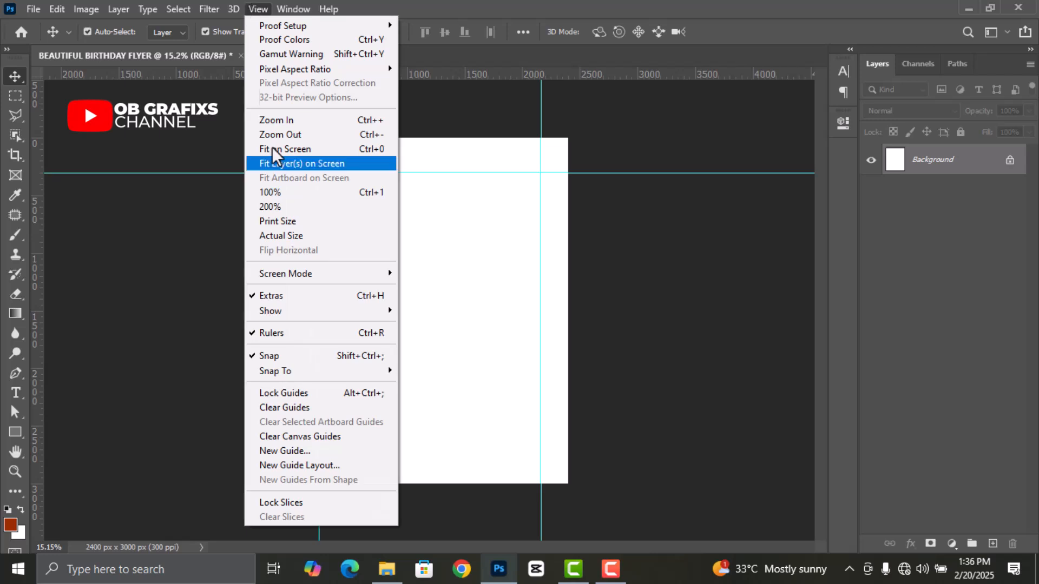
click(275, 449)
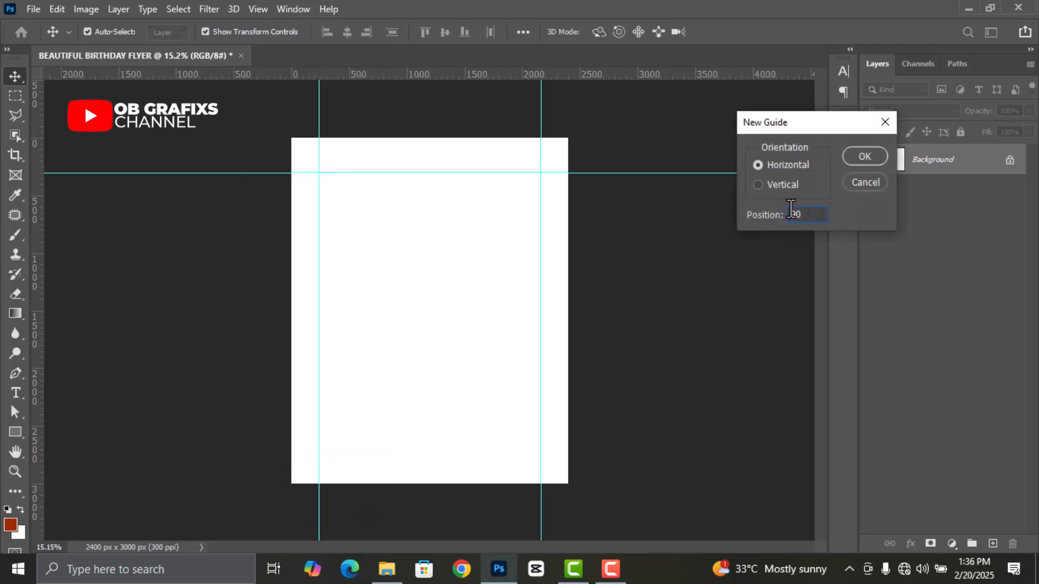
click(864, 156)
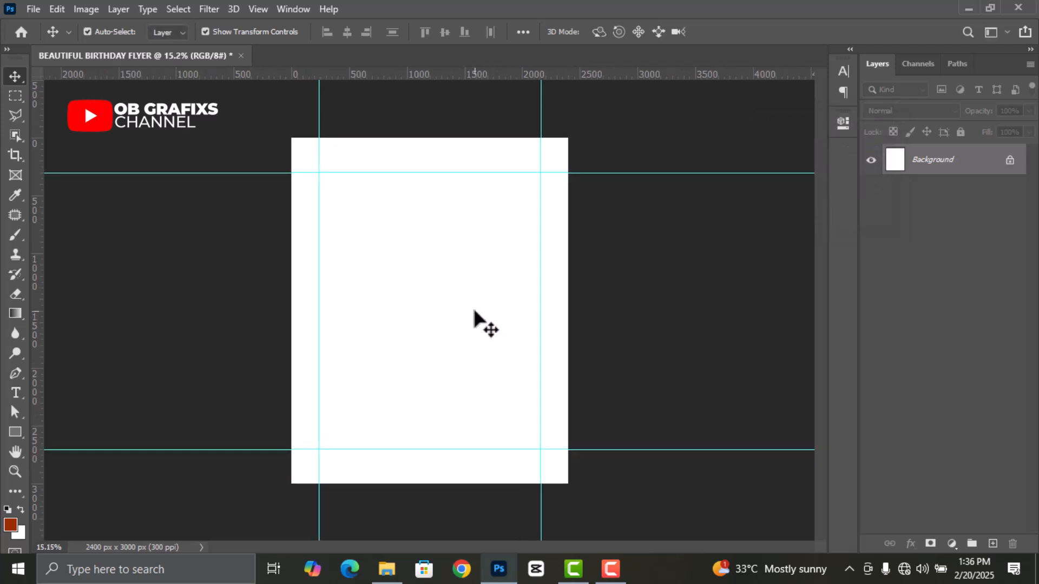
Place the BACKGROUND image from the flyer's image folder onto the page and enlarge it to about 194%
click(388, 571)
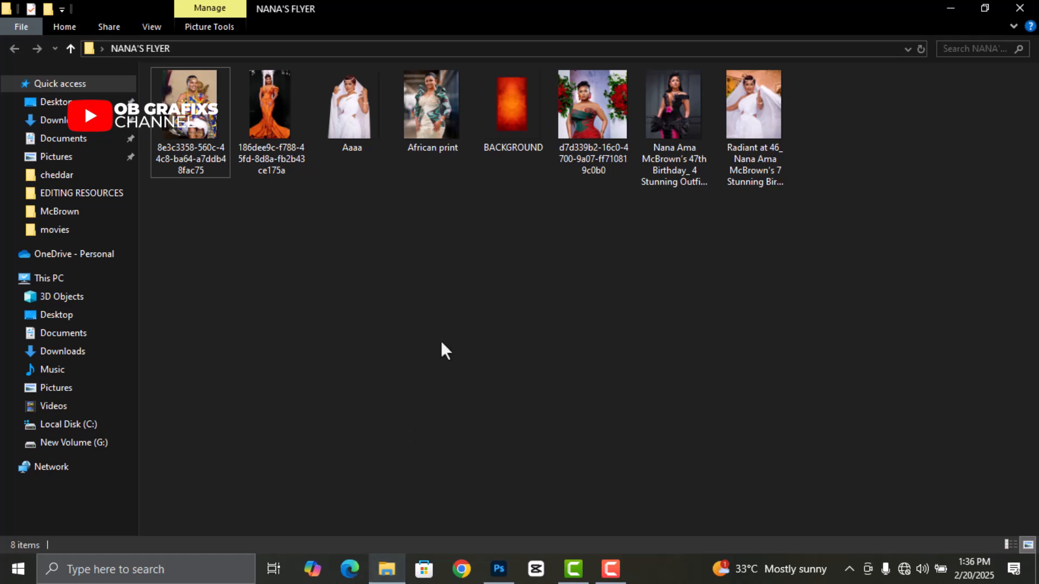
drag(512, 107, 418, 351)
drag(524, 414, 633, 549)
scroll(493, 276, down, 3)
drag(567, 451, 615, 492)
drag(447, 262, 395, 197)
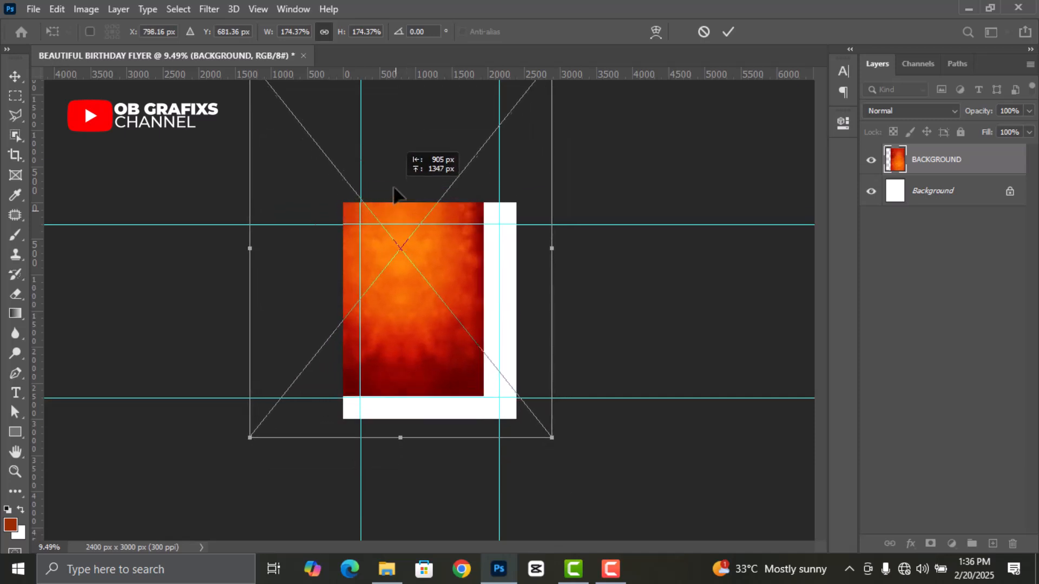
drag(552, 441, 608, 494)
scroll(608, 494, down, 2)
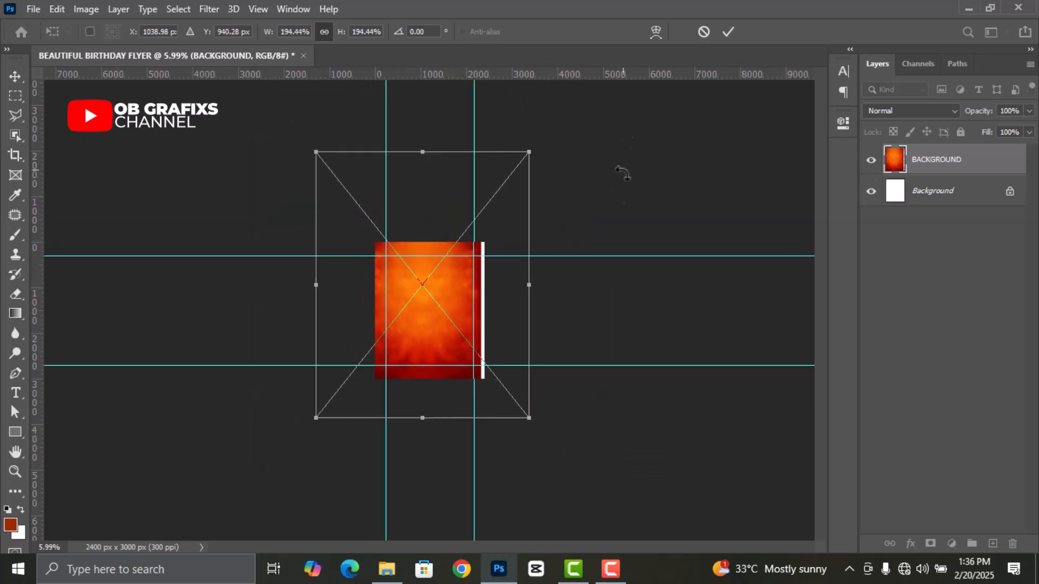
click(729, 31)
Move the placed background image so it covers the whole page and is centred on it
scroll(424, 311, up, 3)
drag(471, 276, 445, 279)
scroll(446, 279, up, 1)
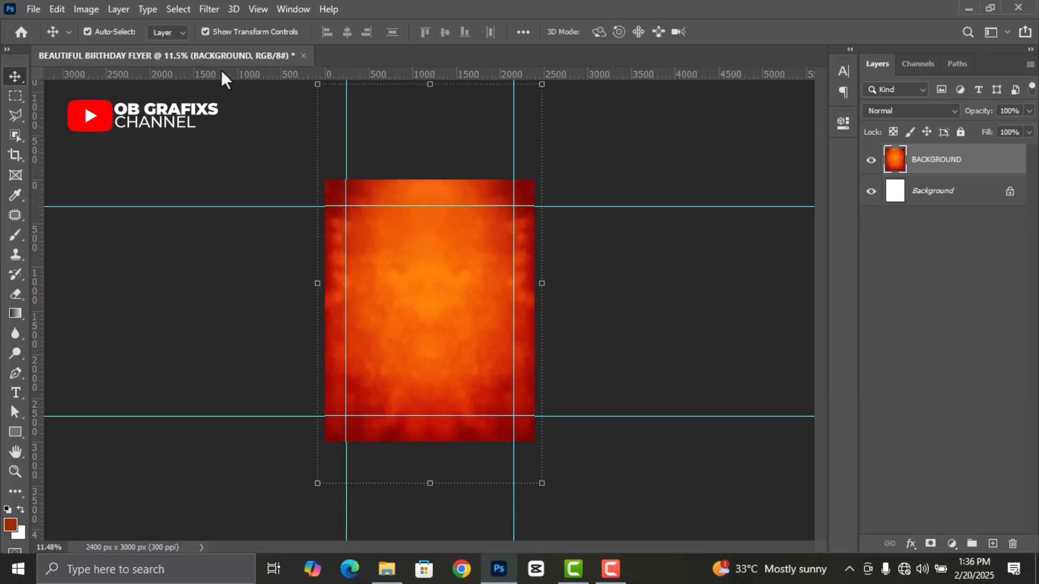
Apply a Gaussian Blur with a radius of 30 pixels to the BACKGROUND layer
click(212, 9)
mouse_move(239, 179)
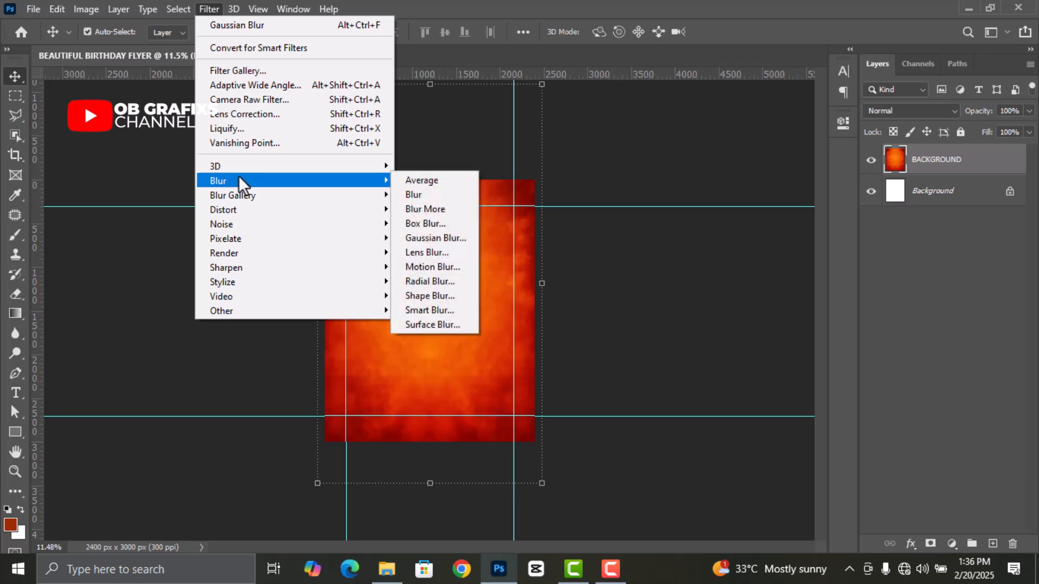
click(411, 239)
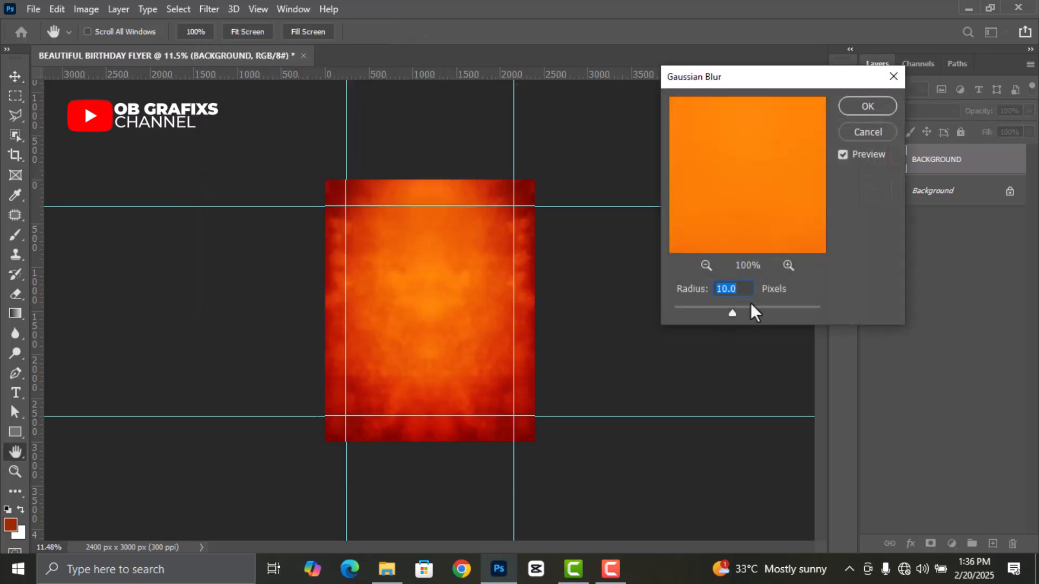
text(30)
click(866, 106)
key(v)
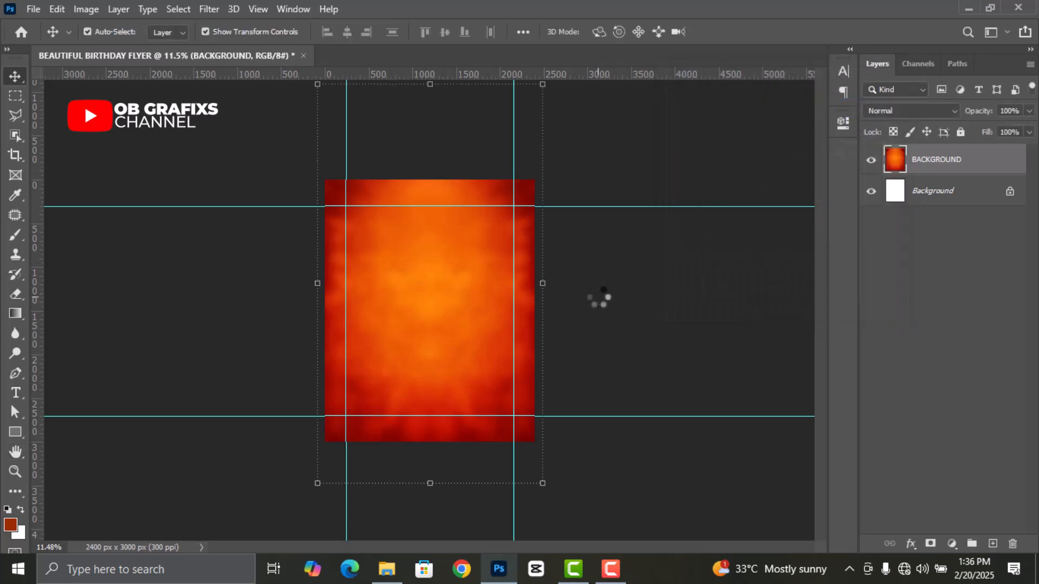
Set the BACKGROUND layer's opacity to 90%
scroll(492, 295, up, 1)
click(461, 289)
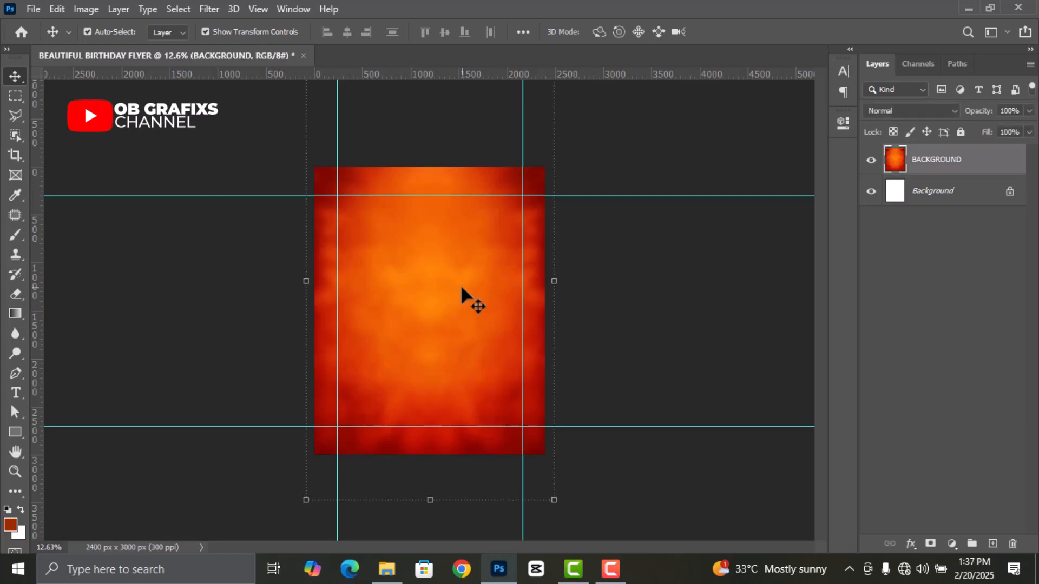
click(1020, 112)
text(90)
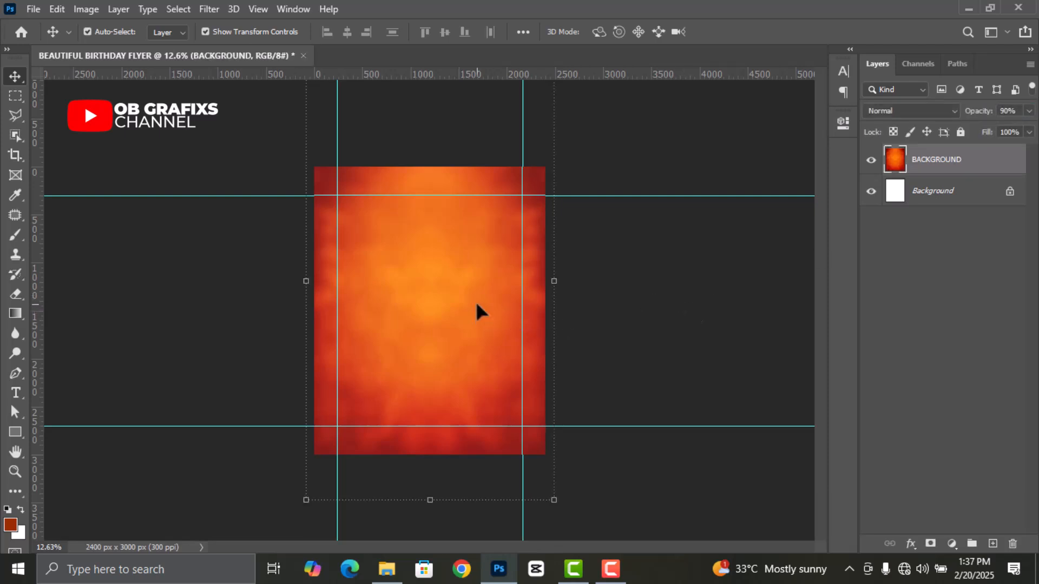
Erase the lower part of the BACKGROUND layer with a Soft Round eraser of about 1811 px so it fades to white
click(18, 293)
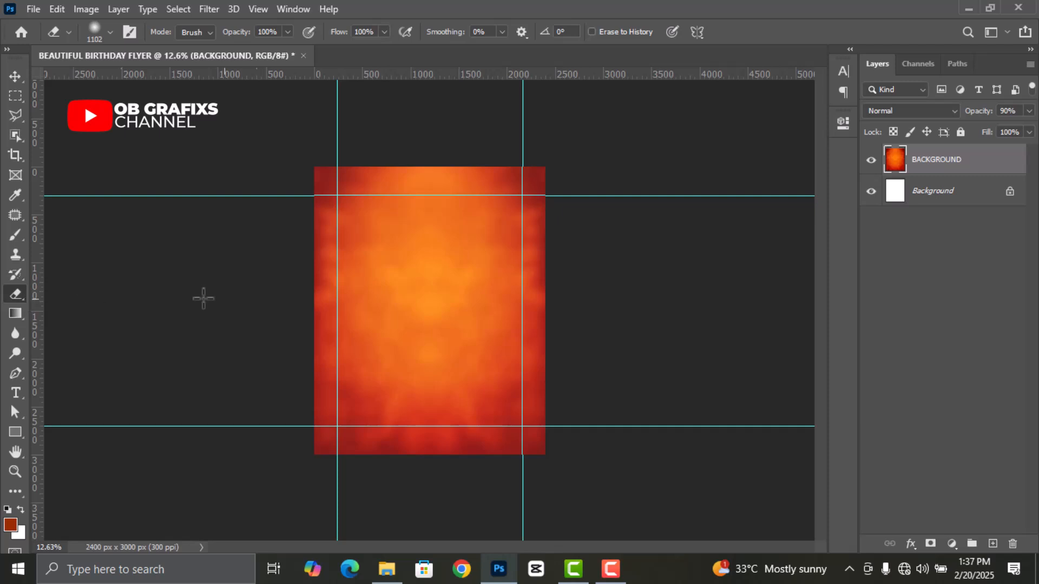
right_click(390, 288)
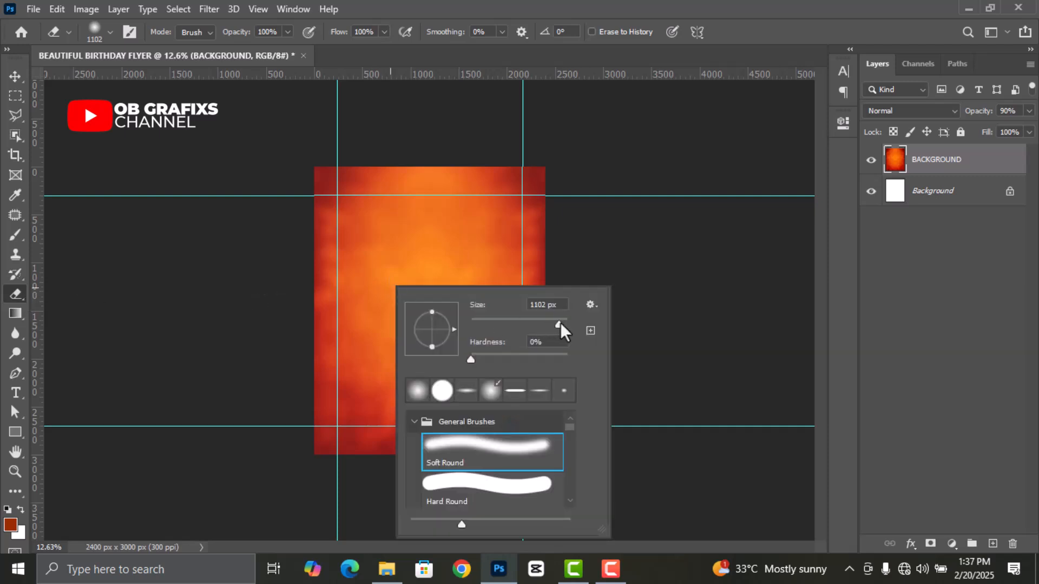
click(735, 15)
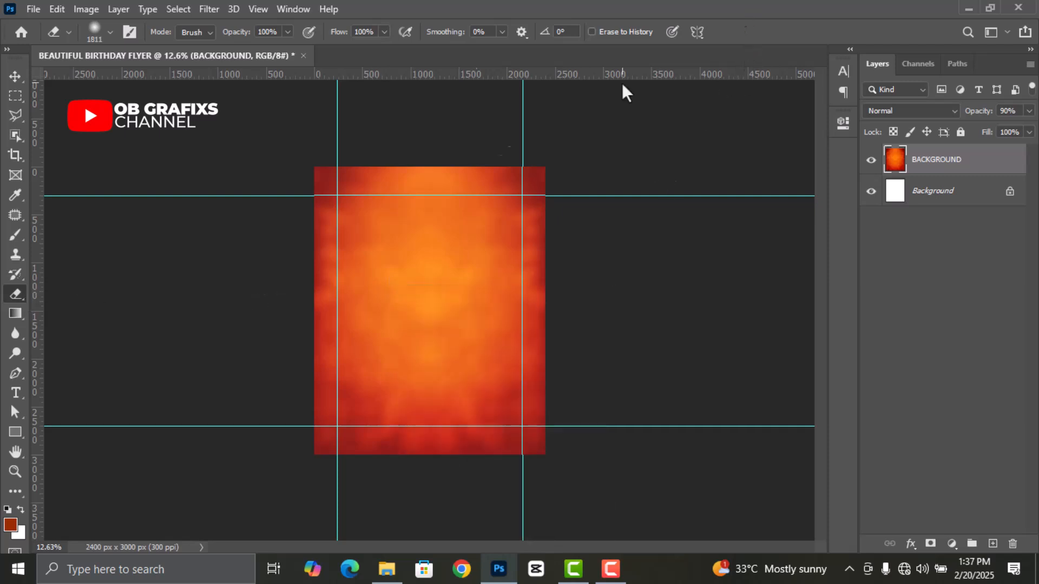
scroll(466, 362, down, 1)
drag(548, 391, 268, 410)
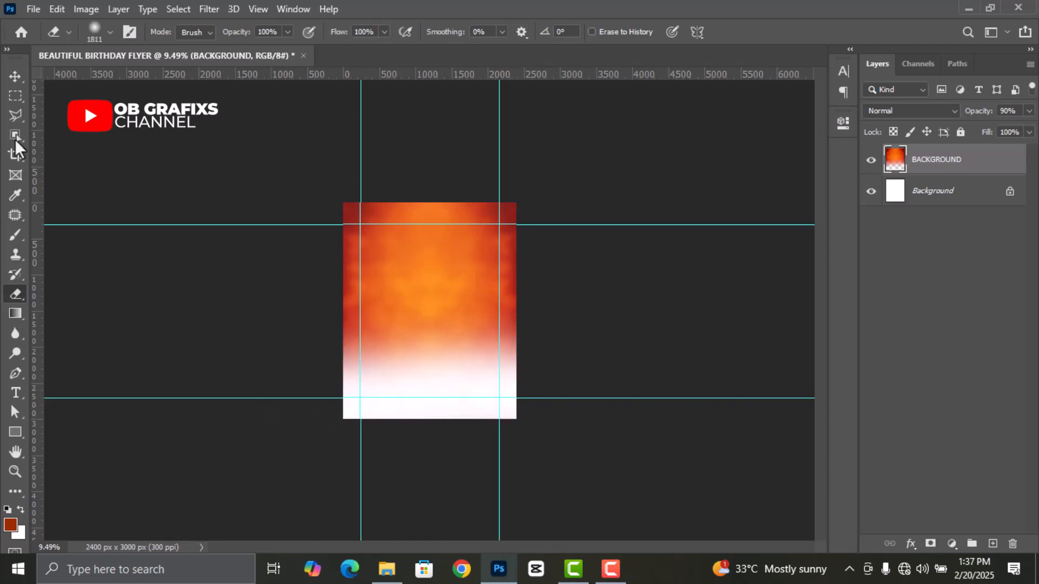
click(14, 78)
scroll(476, 305, up, 1)
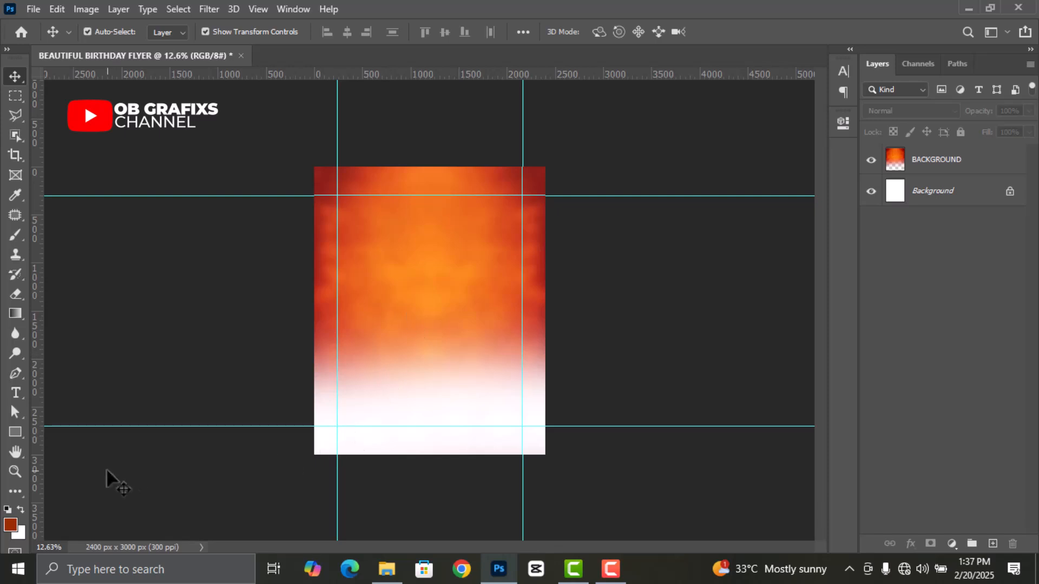
Draw a dark reddish-brown rectangle of about 1050 x 555 px in the upper right half of the page
click(13, 433)
scroll(425, 308, up, 1)
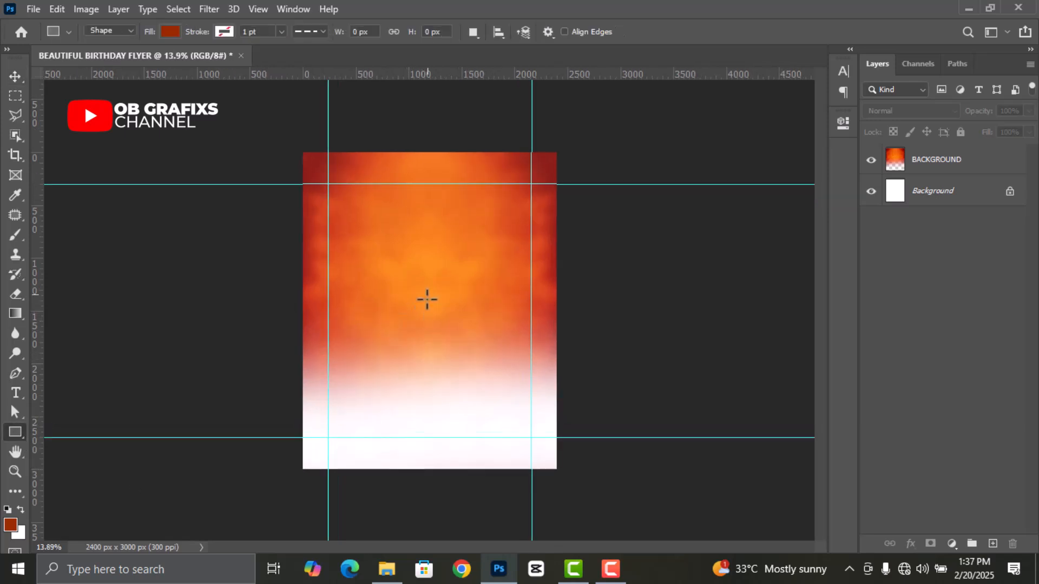
drag(405, 239, 516, 297)
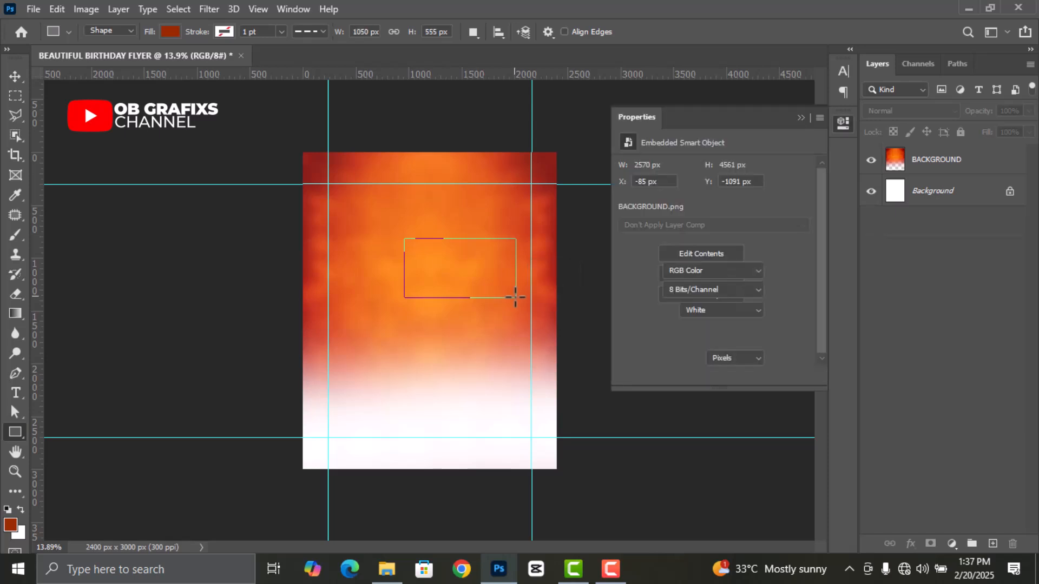
click(842, 124)
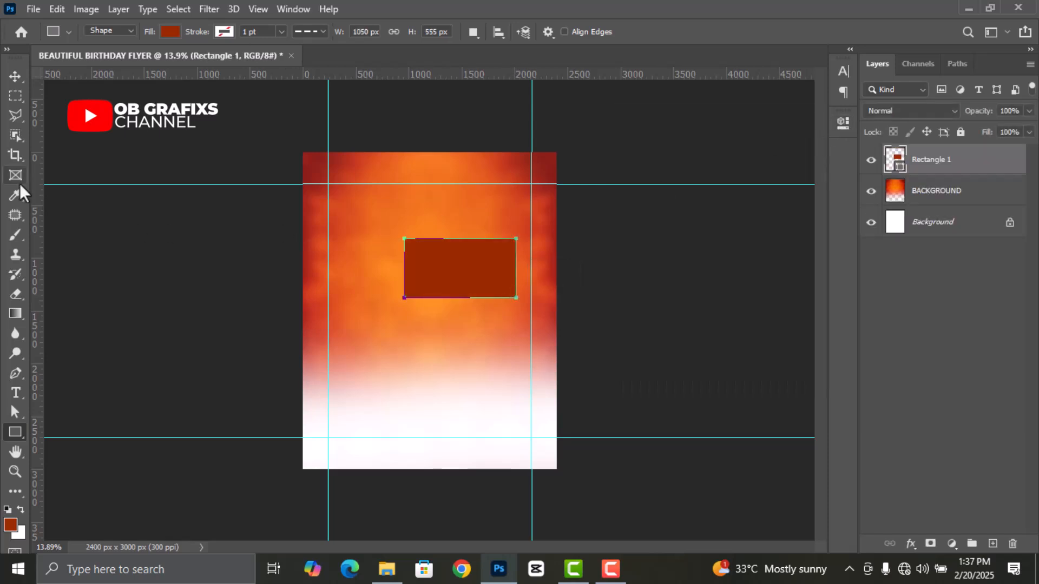
key(v)
scroll(429, 311, up, 2)
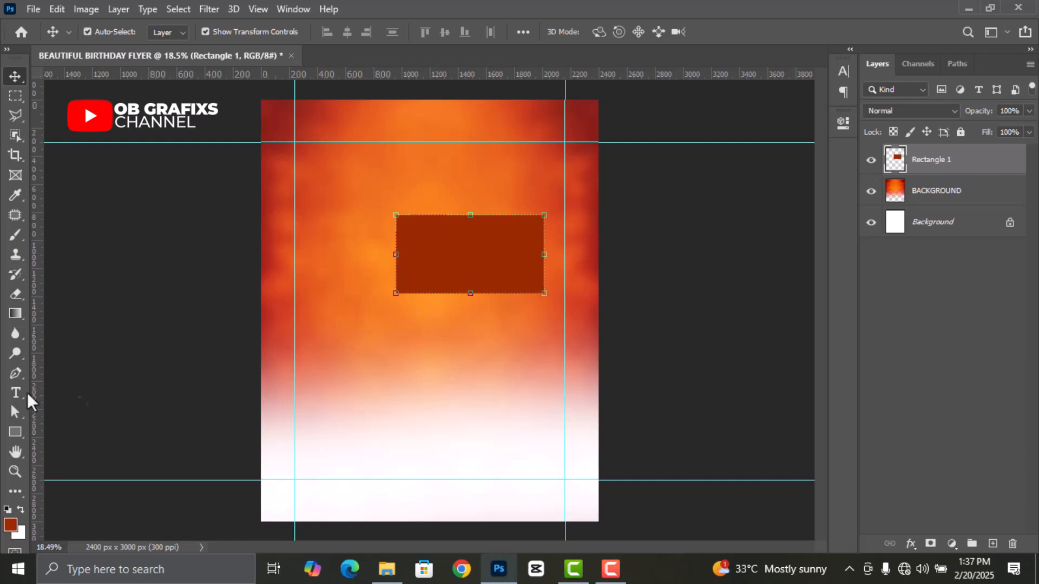
click(174, 354)
Draw a second rectangle of about 1404 x 357 px overlapping the first one's upper edge, ending at the right guide, and fill it white
click(15, 432)
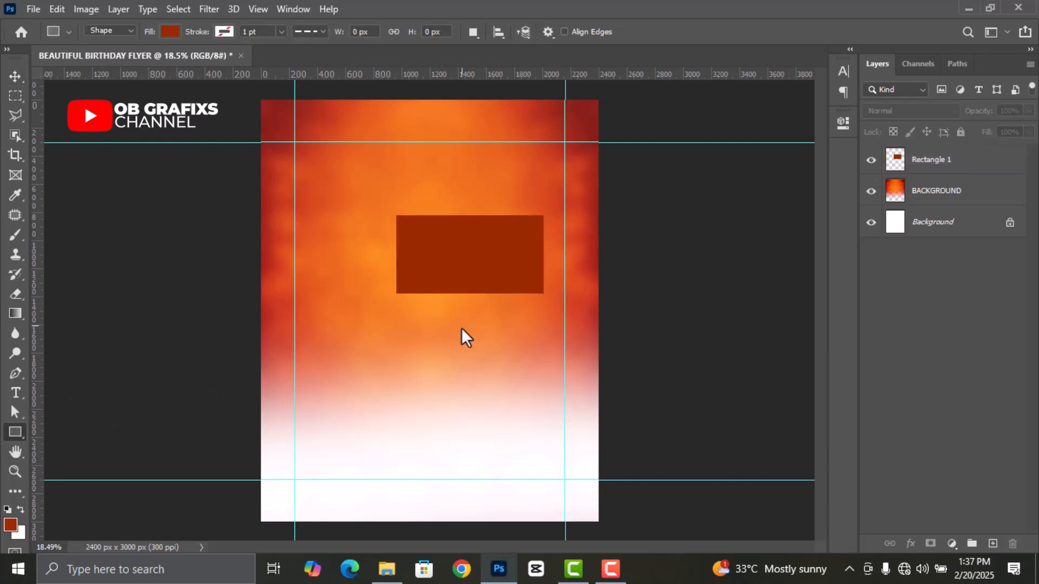
drag(366, 172, 561, 222)
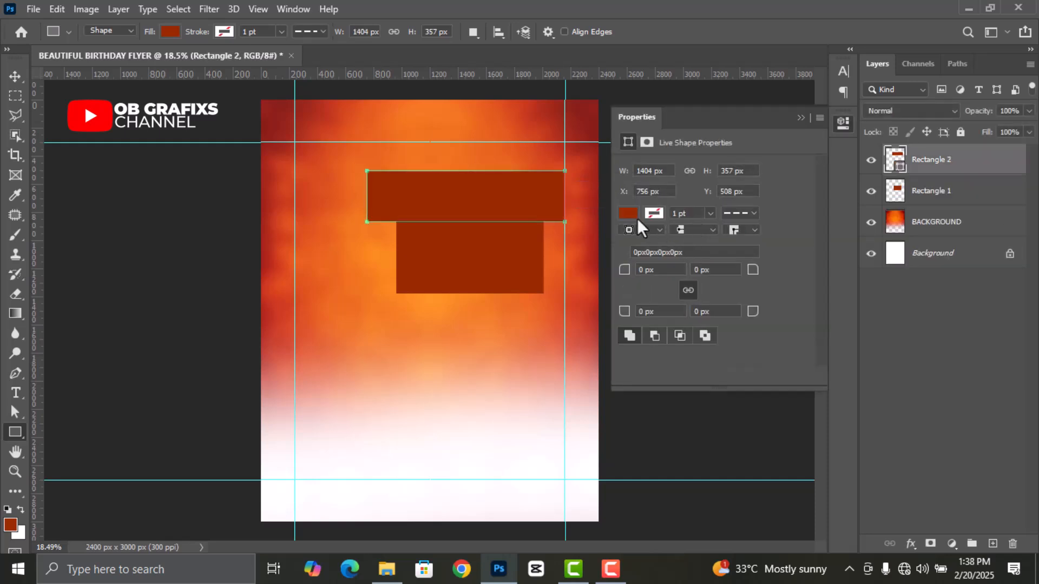
click(628, 214)
click(633, 293)
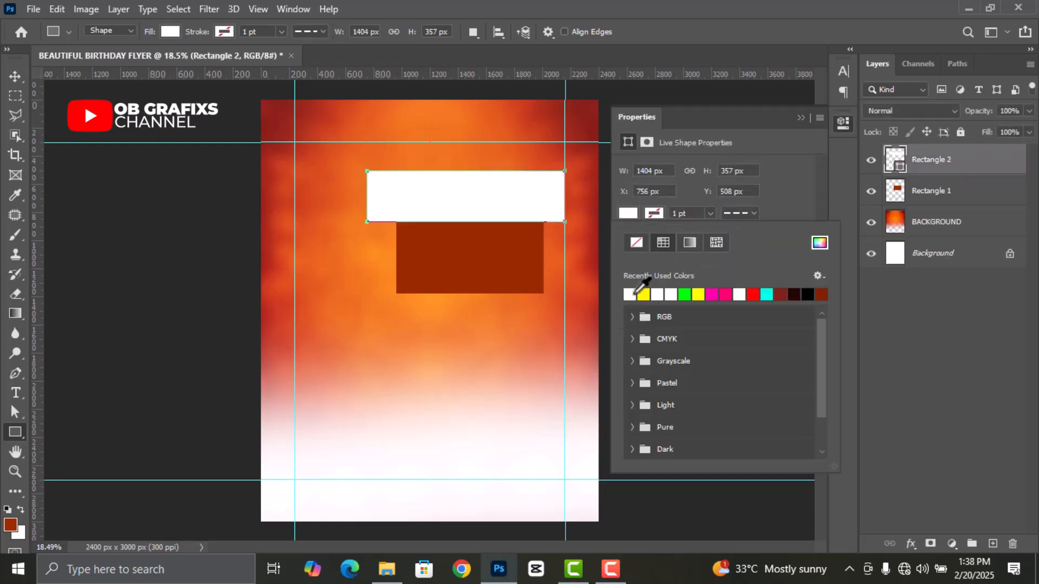
click(841, 123)
key(v)
scroll(584, 173, up, 1)
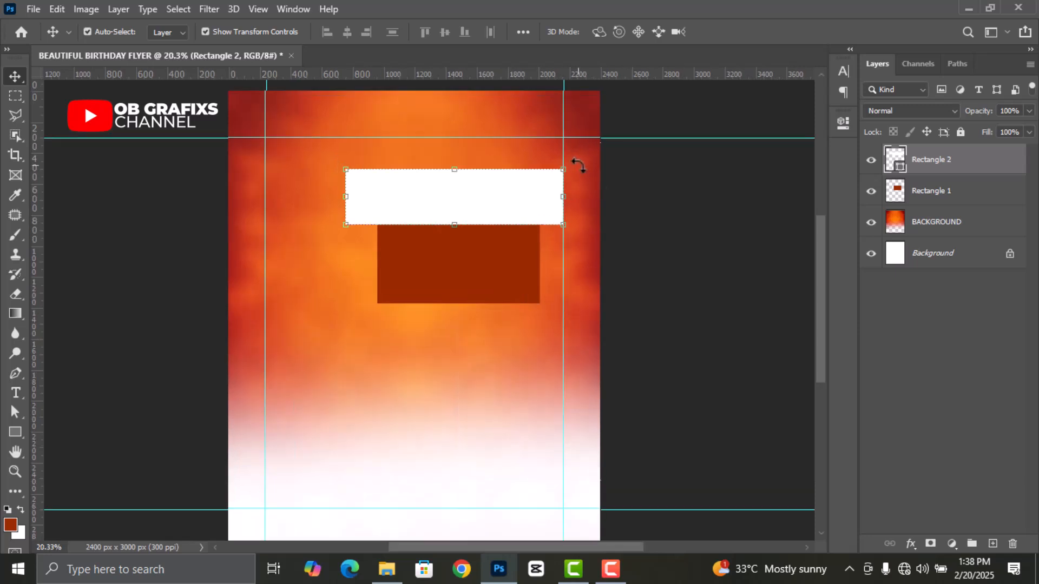
Rotate the white rectangle by about -4.1° and place a copy of it across the dark rectangle's lower edge
drag(575, 160, 569, 155)
drag(509, 173, 513, 185)
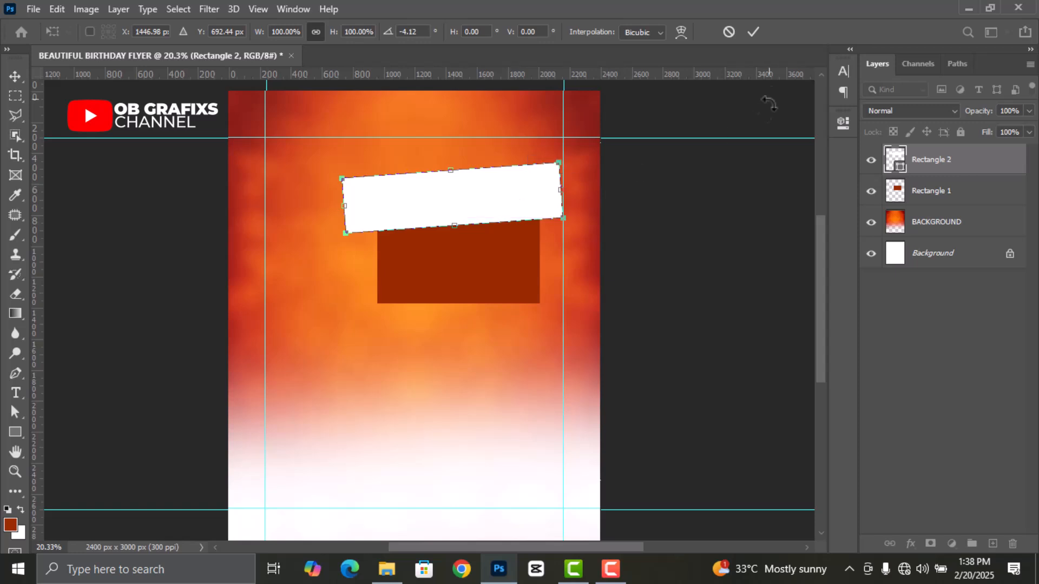
click(753, 33)
drag(518, 206, 505, 336)
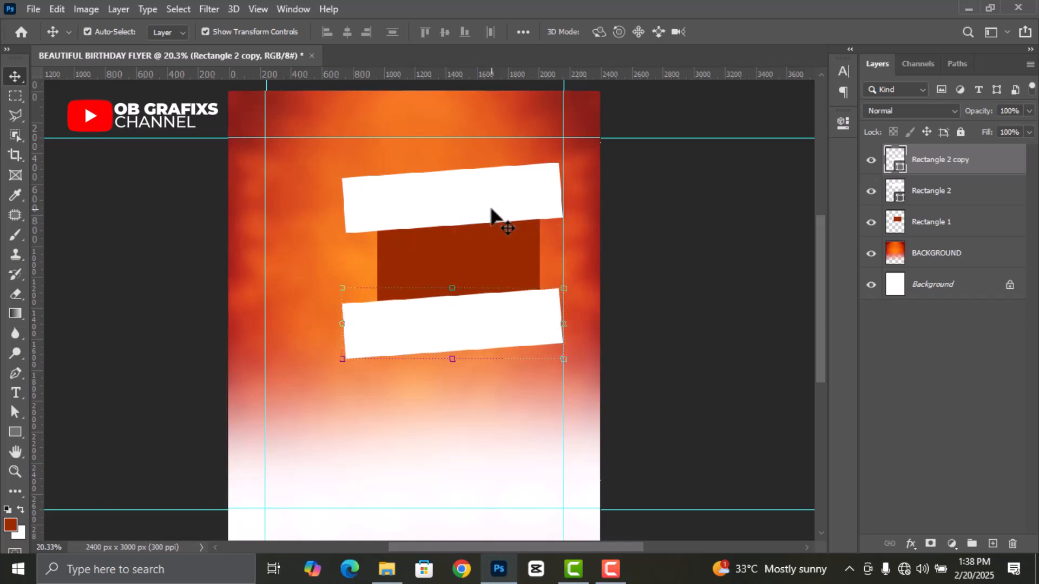
Rasterize the dark rectangle and both white rectangle layers and merge them into one layer
click(481, 194)
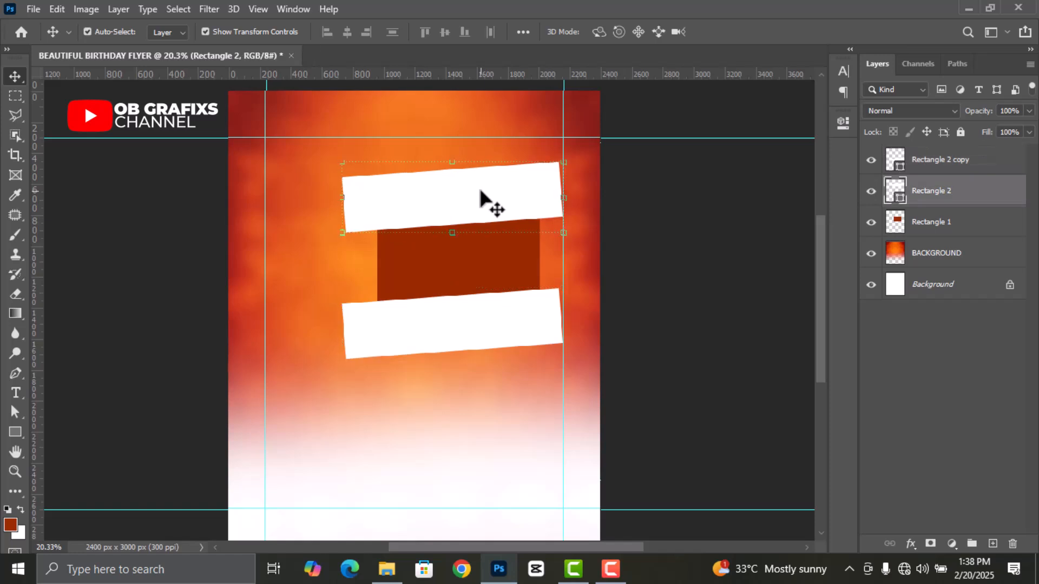
click(934, 230)
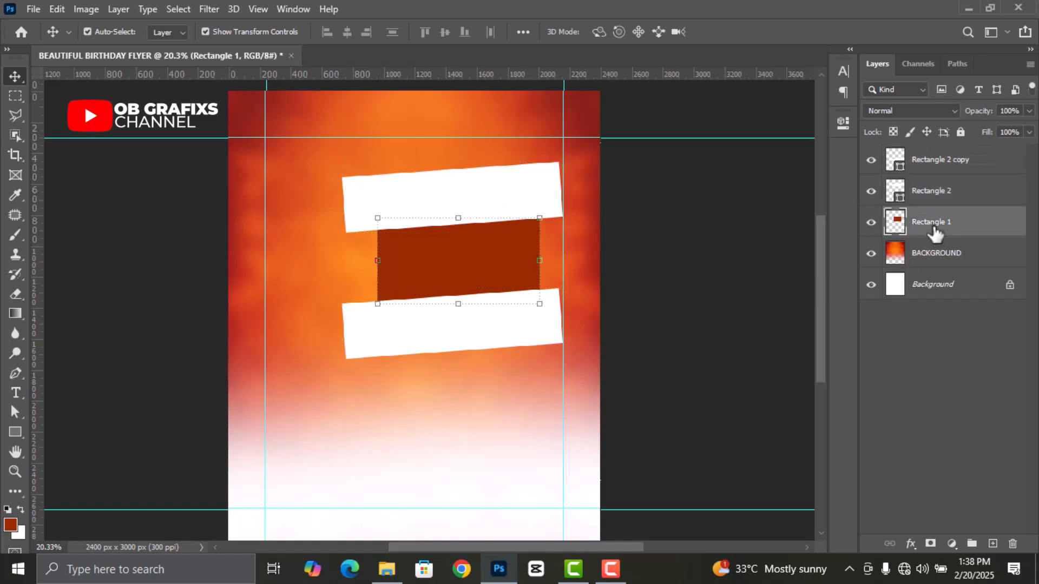
shift+click(927, 162)
right_click(946, 194)
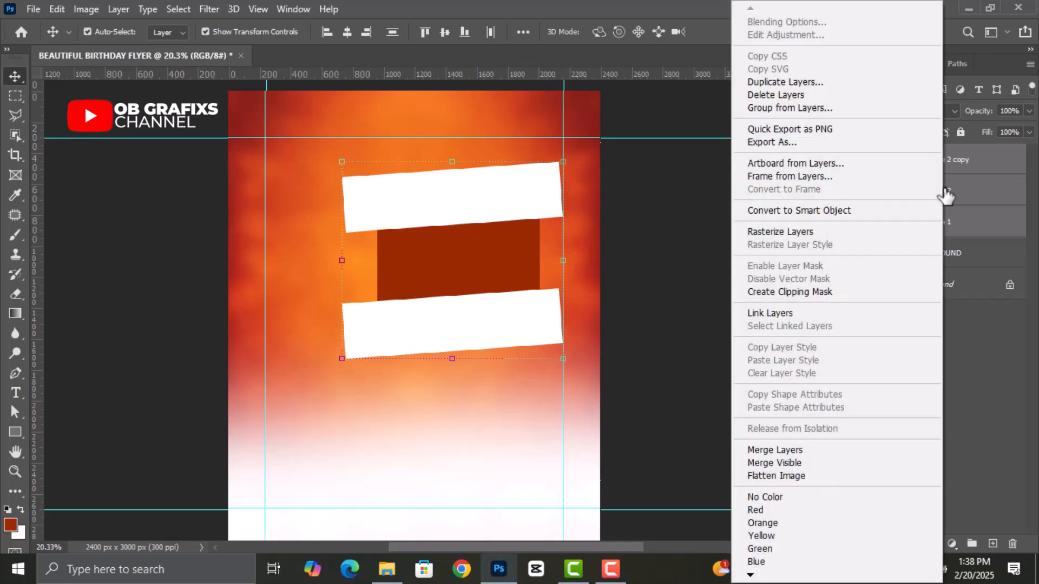
click(800, 237)
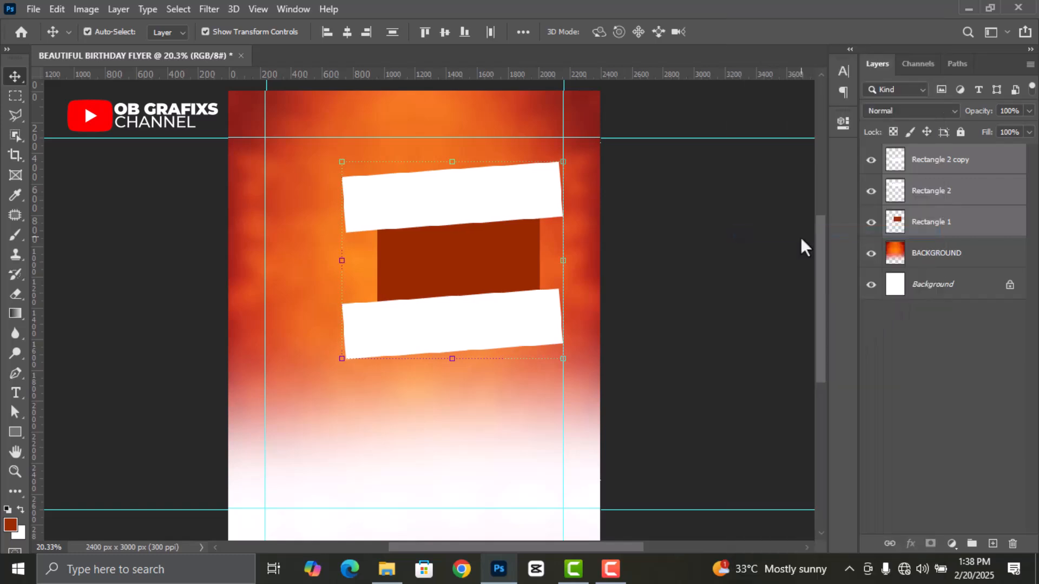
right_click(937, 206)
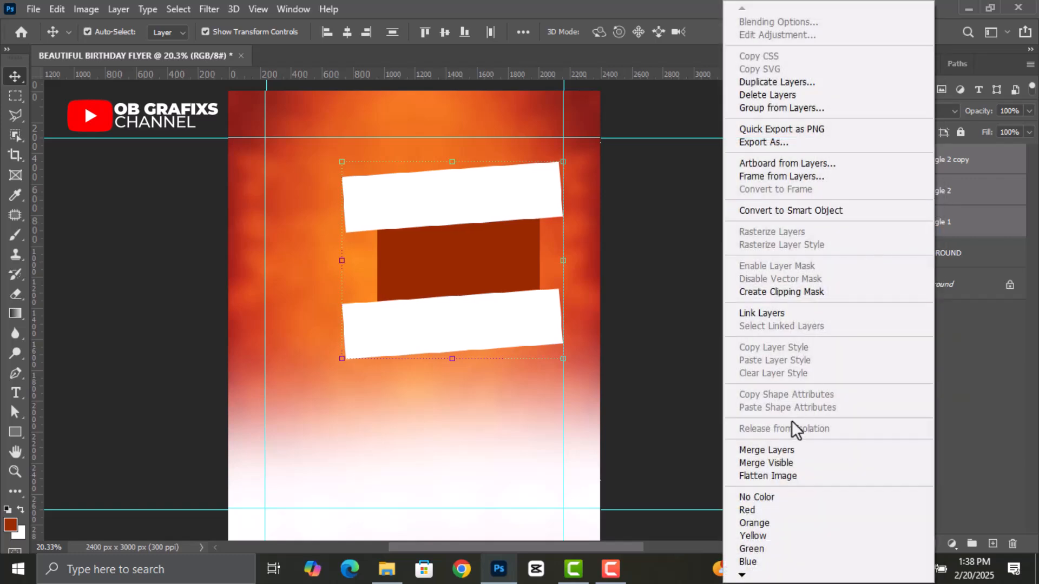
click(787, 446)
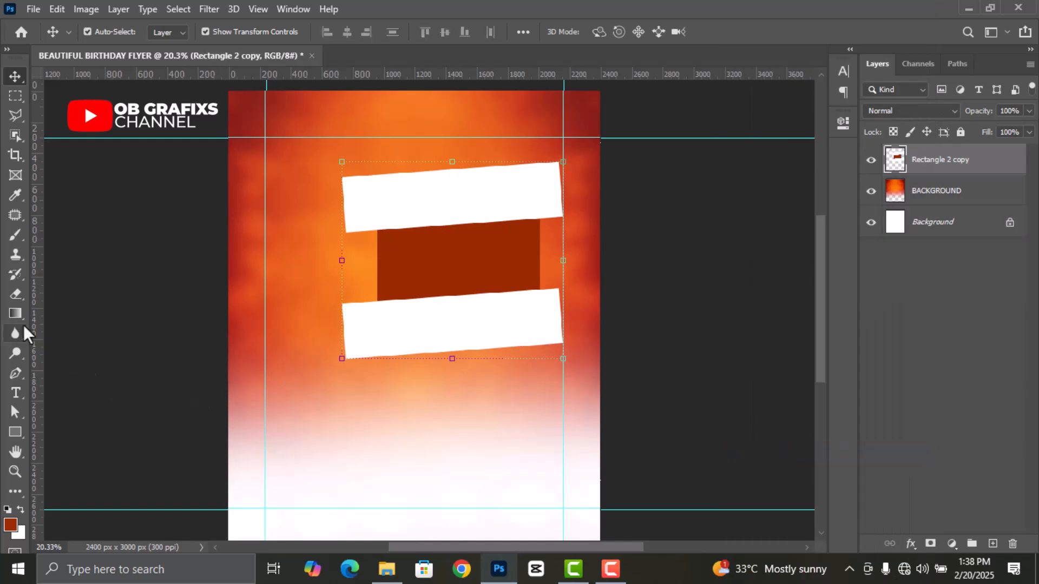
Remove the two white bands with the Magic Eraser, leaving only the dark shape with slanted edges
click(16, 293)
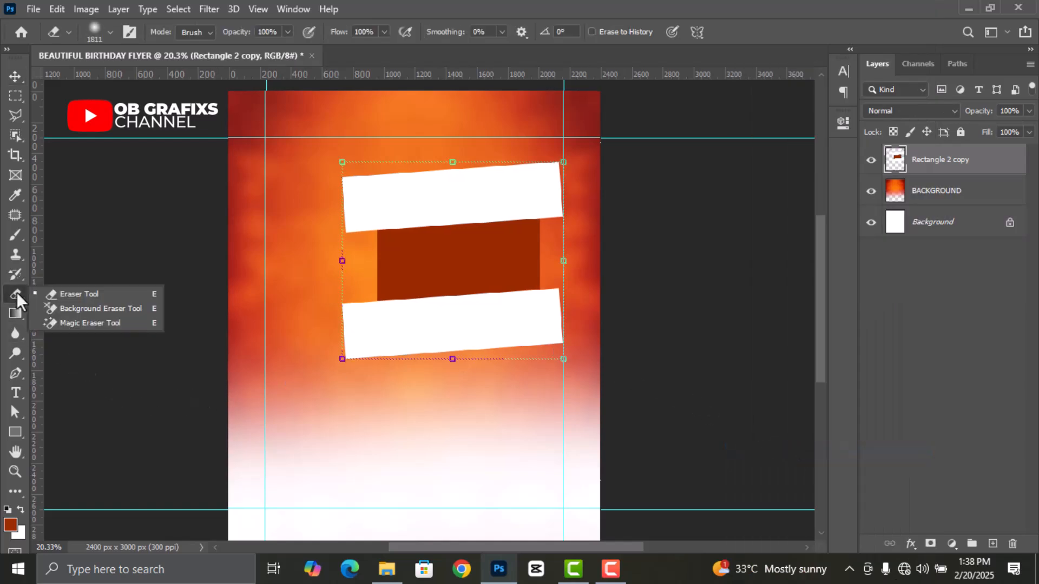
click(63, 323)
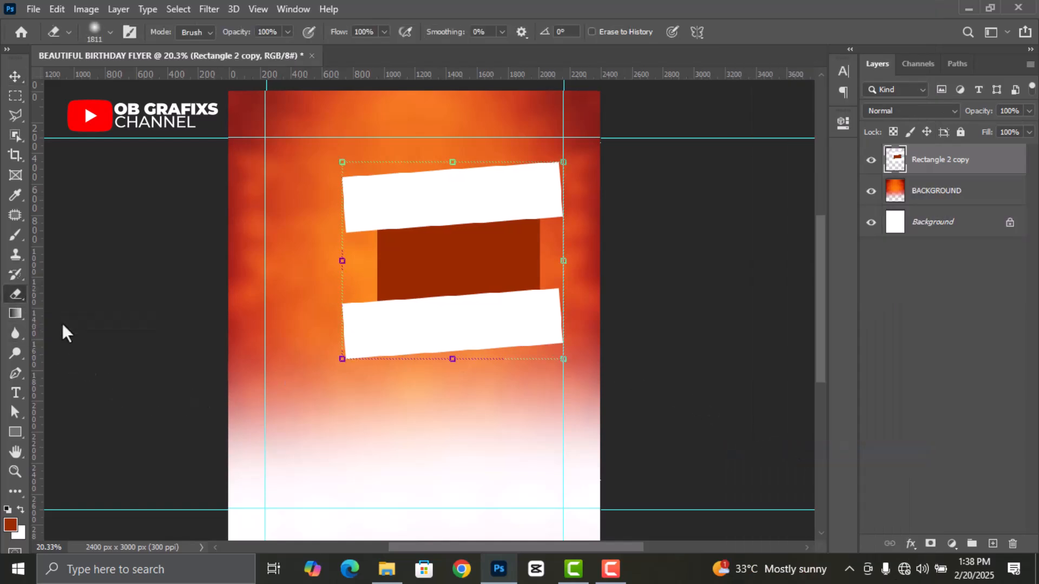
click(486, 192)
click(523, 320)
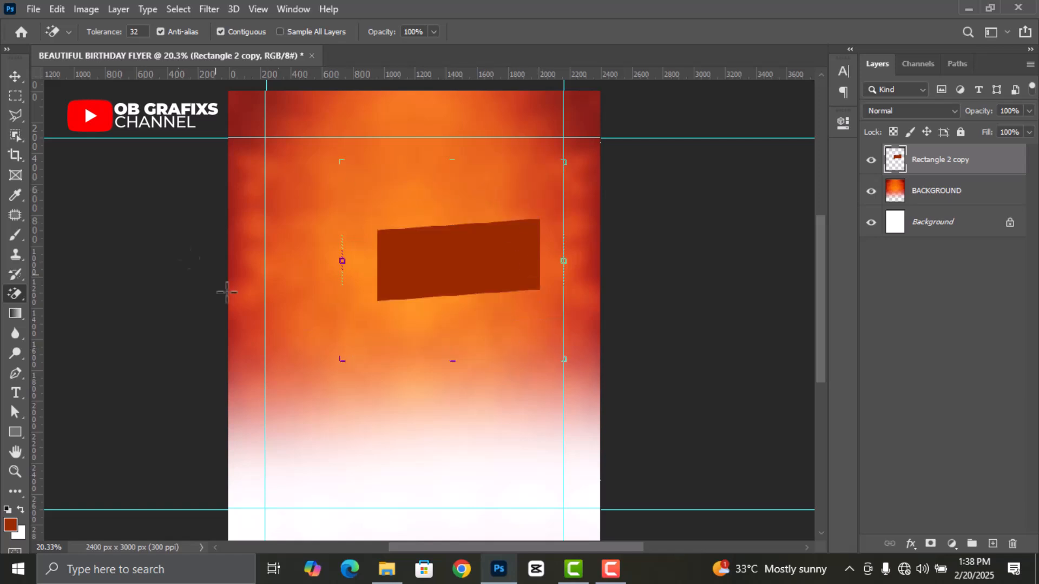
Move the slanted panel closer to the right guide and duplicate it twice into a vertical stack of three with narrow gaps
click(15, 77)
drag(486, 276, 501, 265)
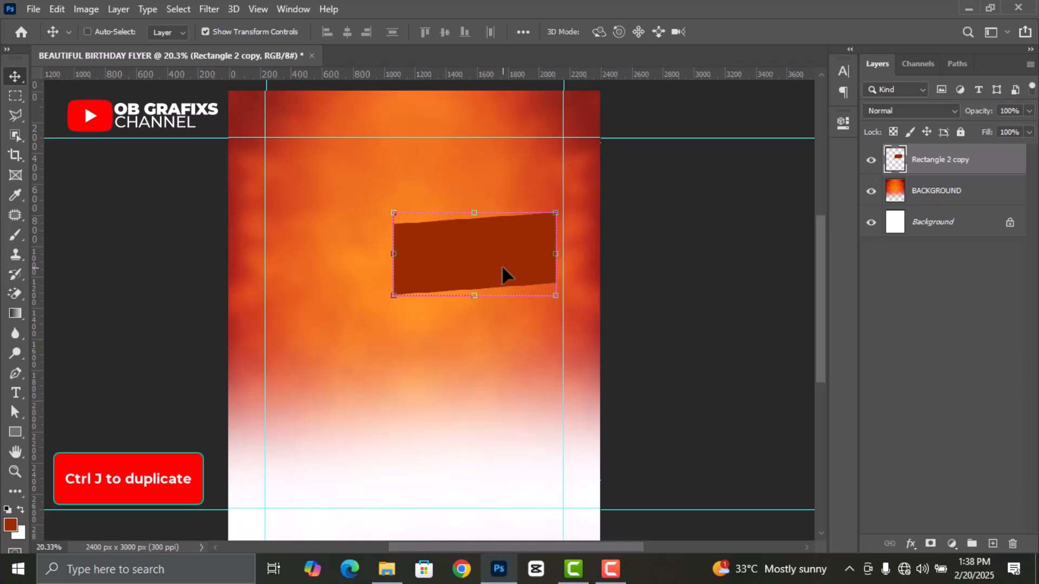
key(ctrl+j)
drag(499, 261, 498, 423)
key(ctrl+j)
Duplicate the three stacked panels, flip the copies horizontally and place them directly against the originals' left side as a mirrored column
click(979, 221)
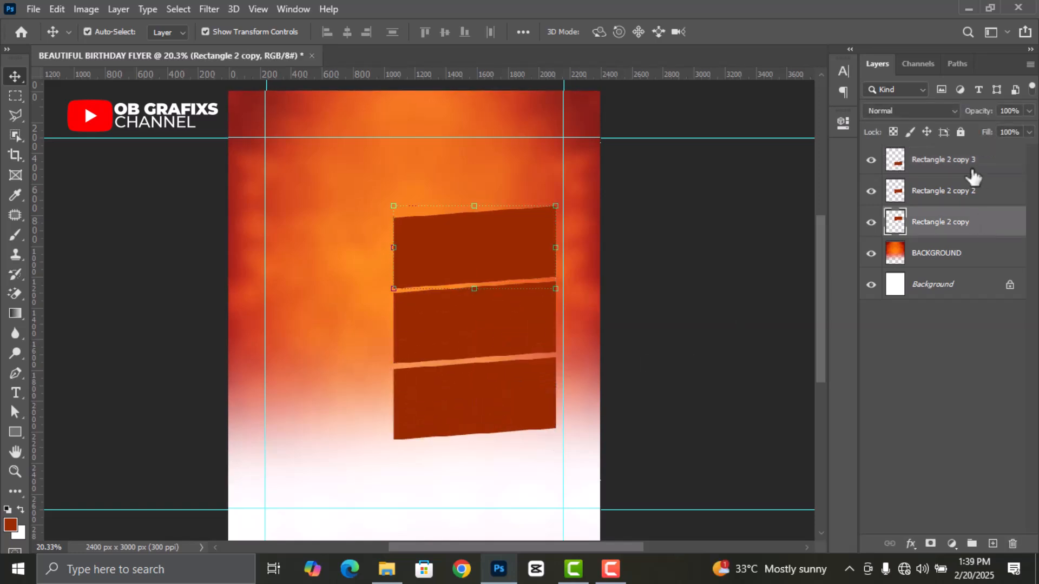
shift+click(972, 171)
key(ctrl+j)
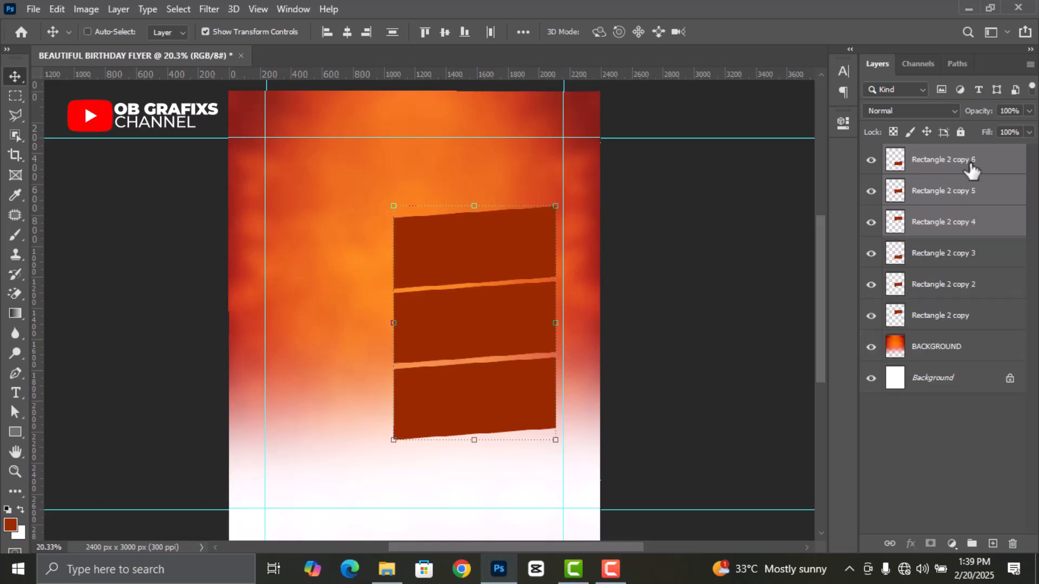
drag(491, 404, 347, 428)
key(ctrl+t)
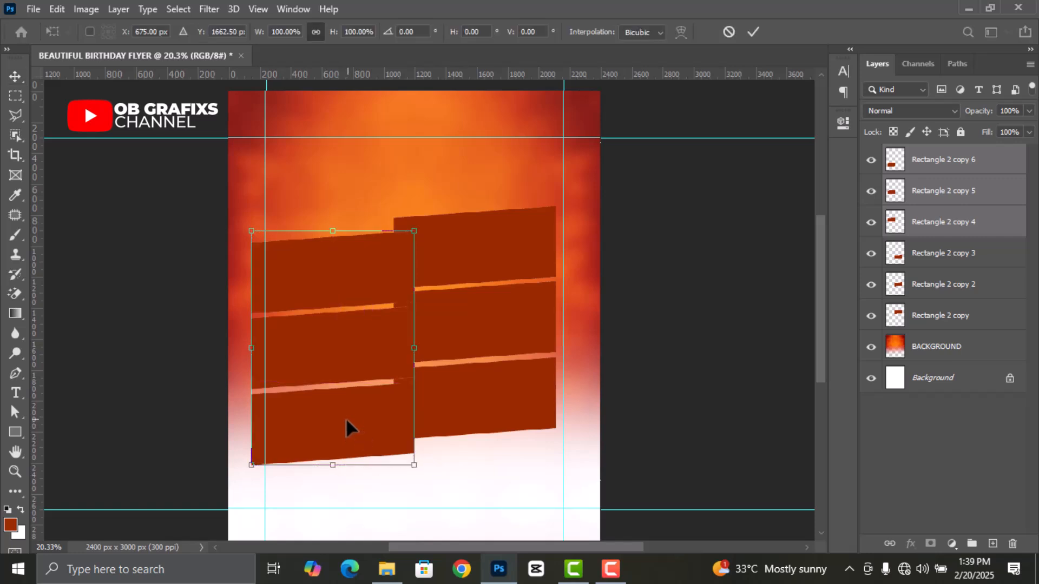
right_click(351, 391)
click(395, 370)
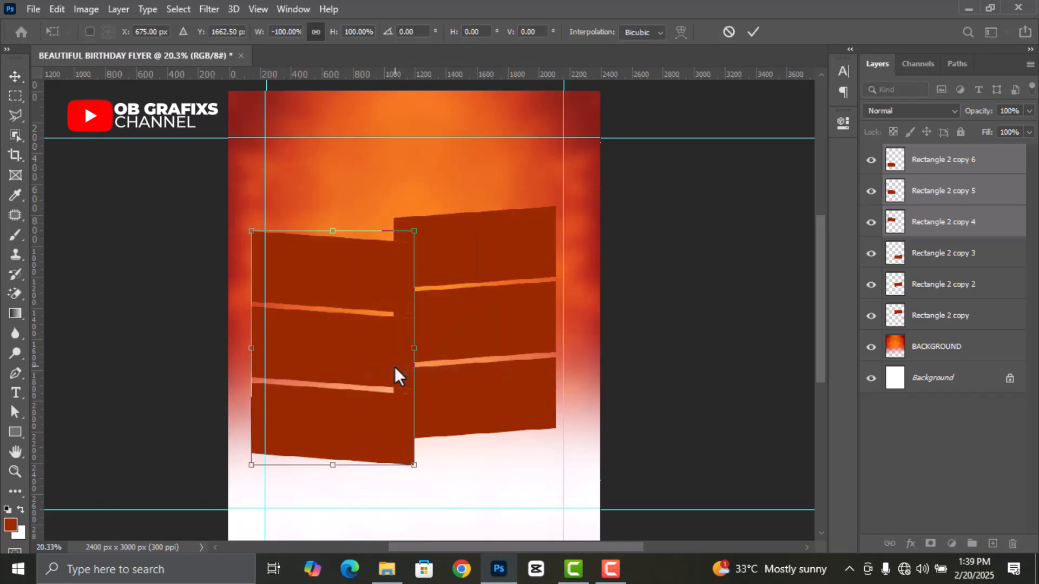
drag(372, 429, 353, 411)
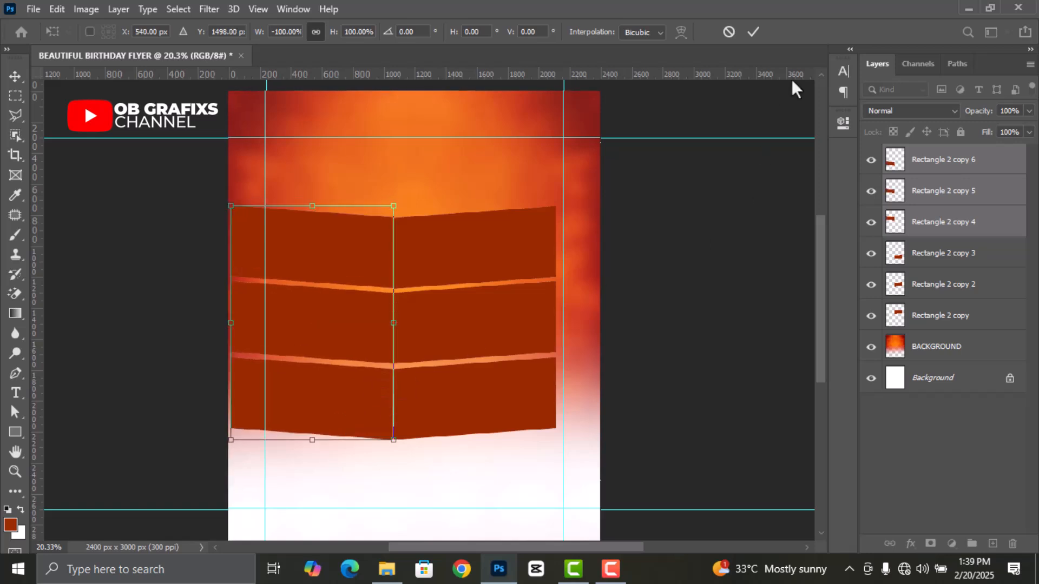
click(757, 31)
Select all six panel layers, from Rectangle 2 copy through Rectangle 2 copy 6
click(931, 322)
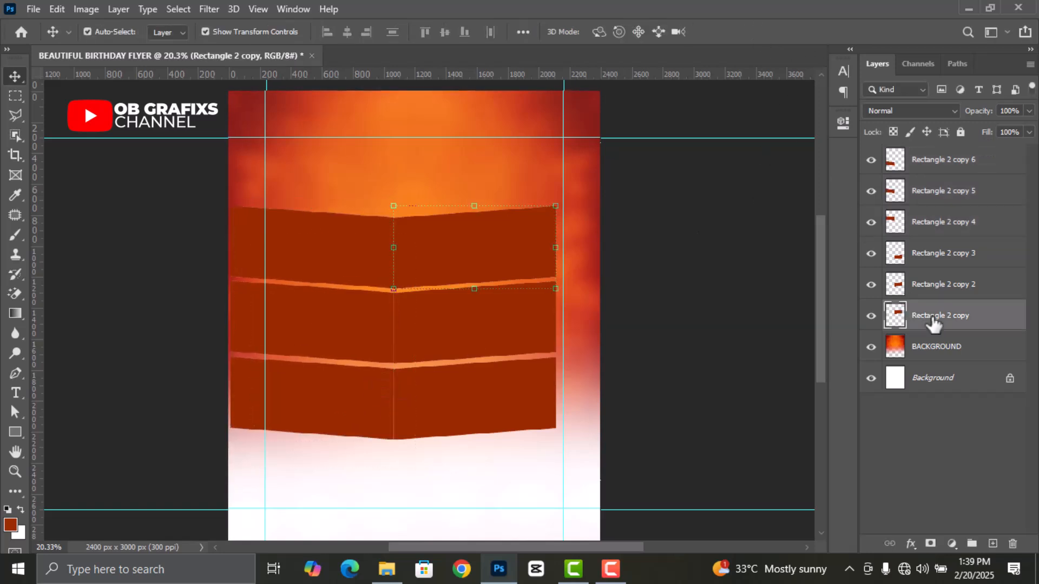
shift+click(934, 173)
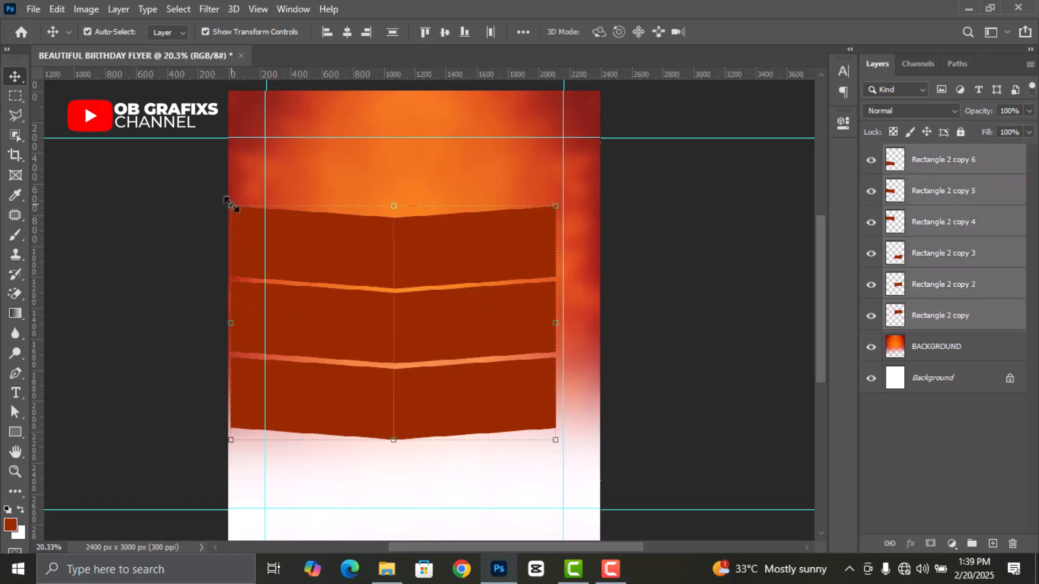
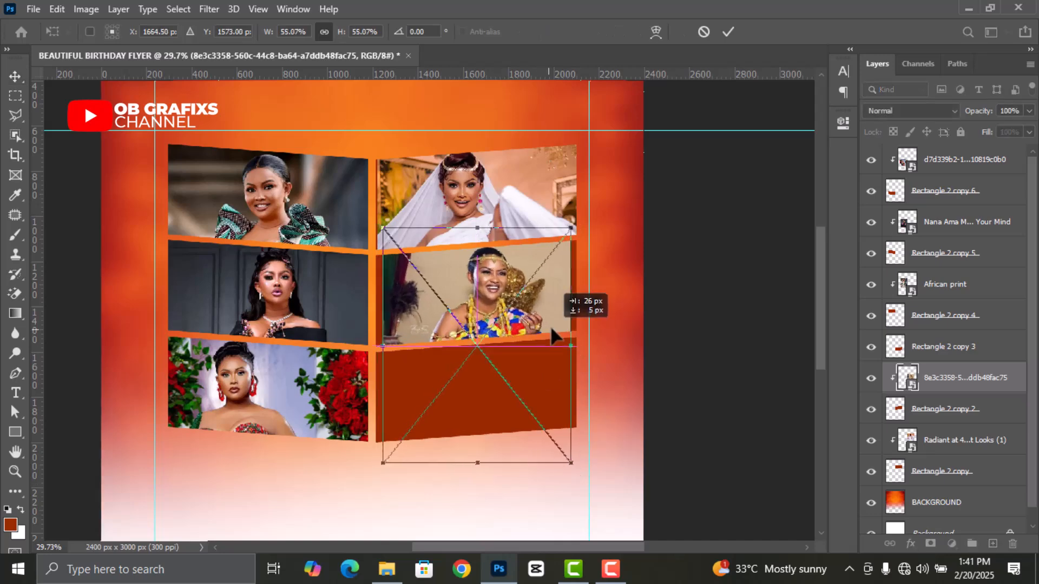
Enlarge the photos in the middle and top panels of the right column so they fill their frames
drag(391, 464, 367, 469)
click(728, 32)
click(476, 216)
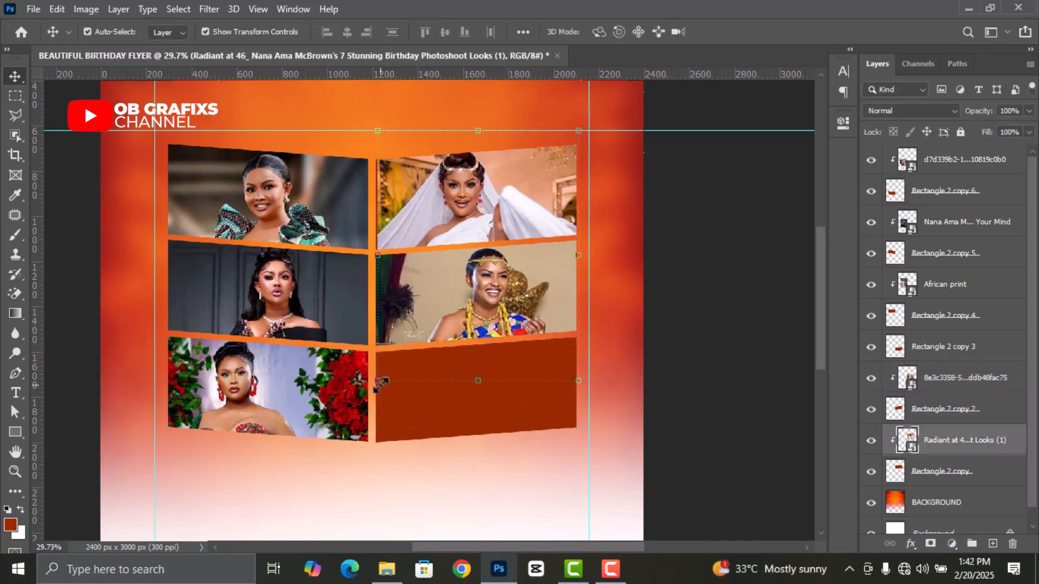
drag(377, 381, 374, 386)
click(728, 31)
Place the orange-dress photo 186dee9c-f788-45fd-8d8a-fb2b43ce175a above the bottom-right panel and scale it down over that panel
scroll(576, 179, down, 2)
click(506, 343)
click(387, 569)
drag(269, 104, 506, 400)
scroll(508, 403, down, 2)
drag(539, 503, 390, 249)
drag(357, 170, 482, 344)
scroll(481, 345, up, 3)
mouse_move(534, 380)
mouse_down()
mouse_move(584, 382)
mouse_move(544, 395)
mouse_up()
click(728, 32)
Clip the orange-dress photo to the bottom-right panel and shift it right inside the frame
right_click(941, 349)
click(786, 344)
drag(498, 360, 517, 368)
click(467, 305)
Group all six panel layers together with their clipped photos
scroll(474, 311, down, 2)
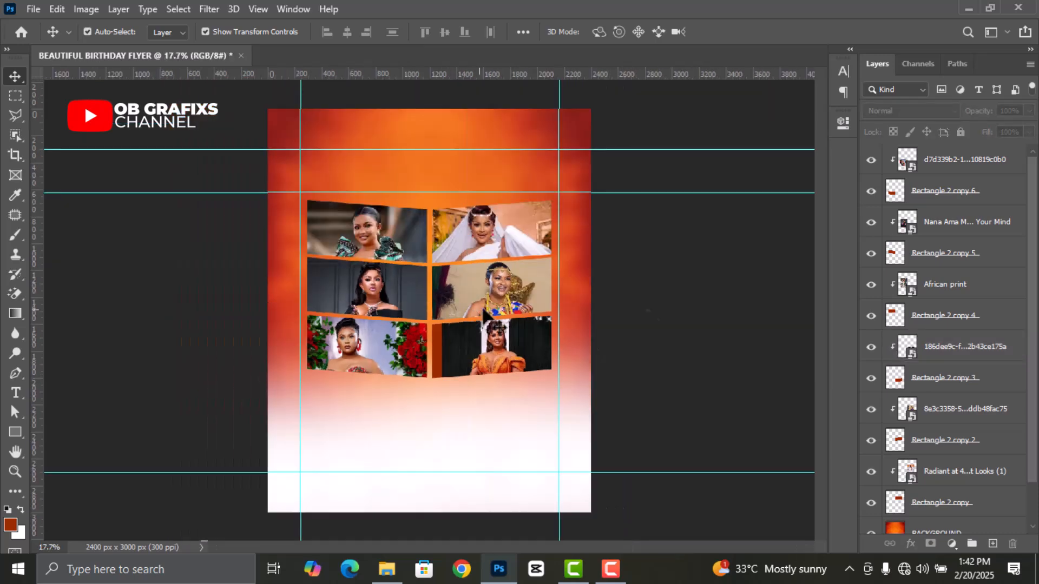
scroll(941, 441, down, 3)
click(936, 461)
scroll(936, 459, up, 3)
shift+click(949, 163)
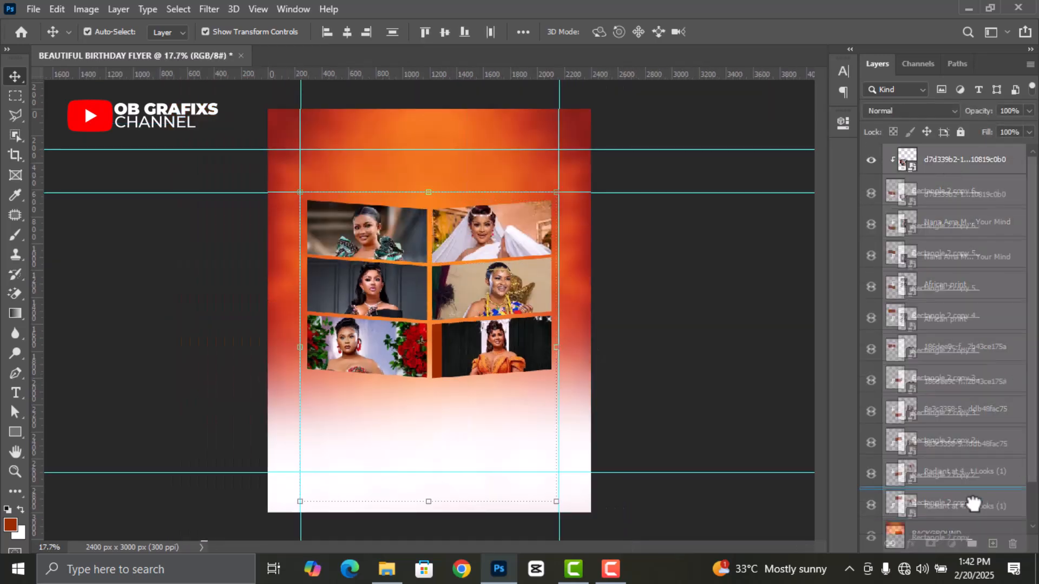
key(ctrl+g)
scroll(531, 251, up, 1)
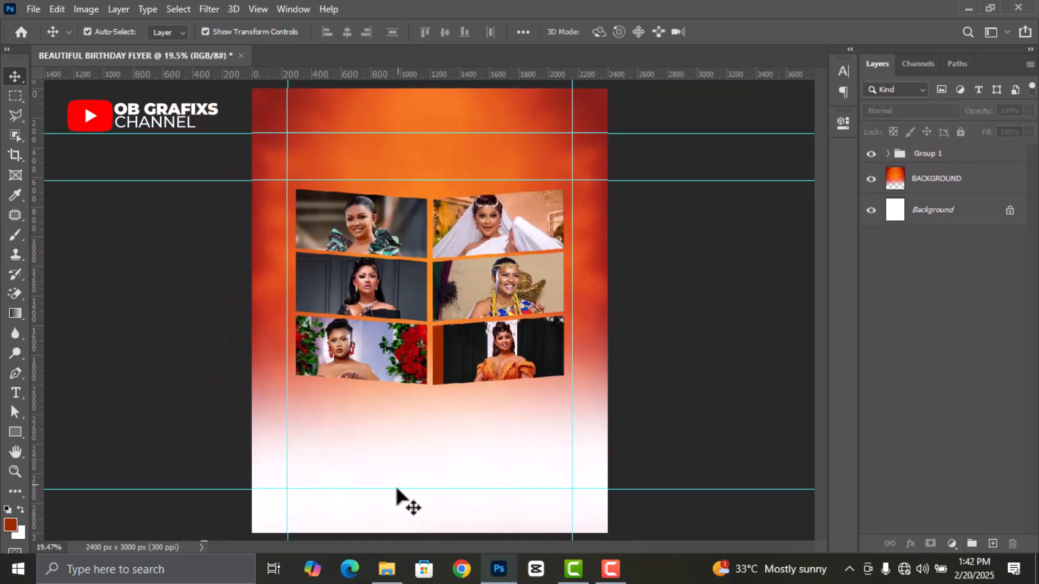
Place the Aaaa cutout of the woman in white, scaled down and centred at the page's bottom edge in front of the panels
click(386, 569)
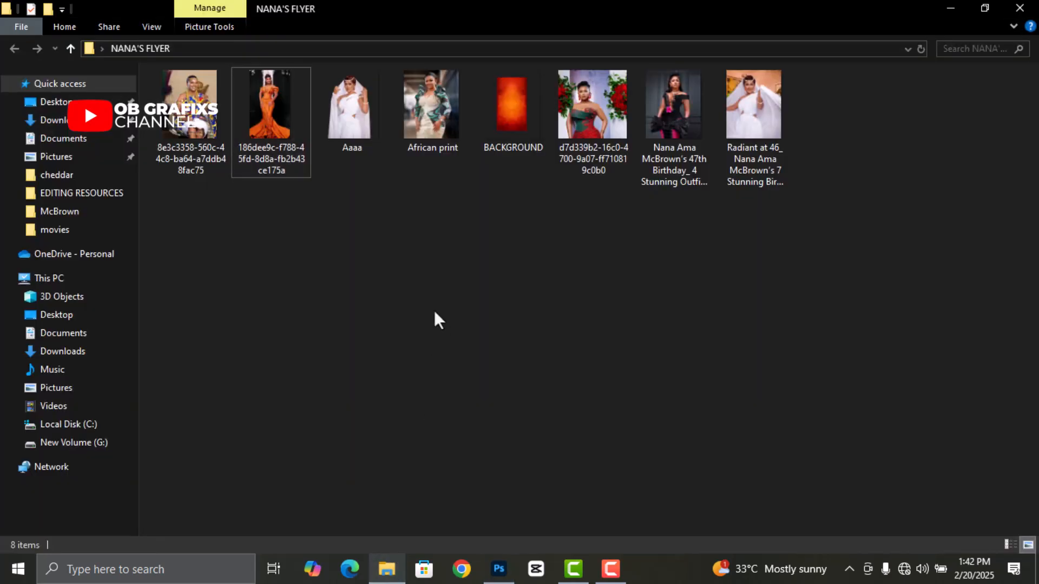
drag(355, 106, 459, 429)
drag(610, 93, 480, 282)
drag(360, 397, 434, 401)
click(728, 33)
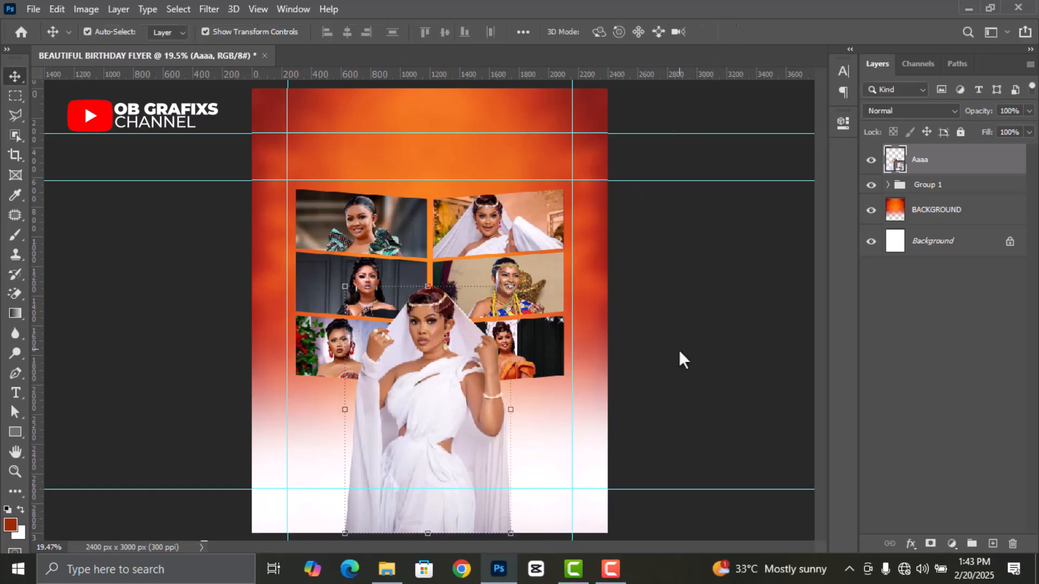
Shift the orange-dress photo right and the red-rose photo slightly left within the bottom panels, away from the central figure
click(529, 364)
drag(529, 364, 535, 365)
key(Right)
key(Right)
key(Right)
key(Right)
key(Right)
key(Right)
key(Right)
key(Right)
key(Right)
key(Right)
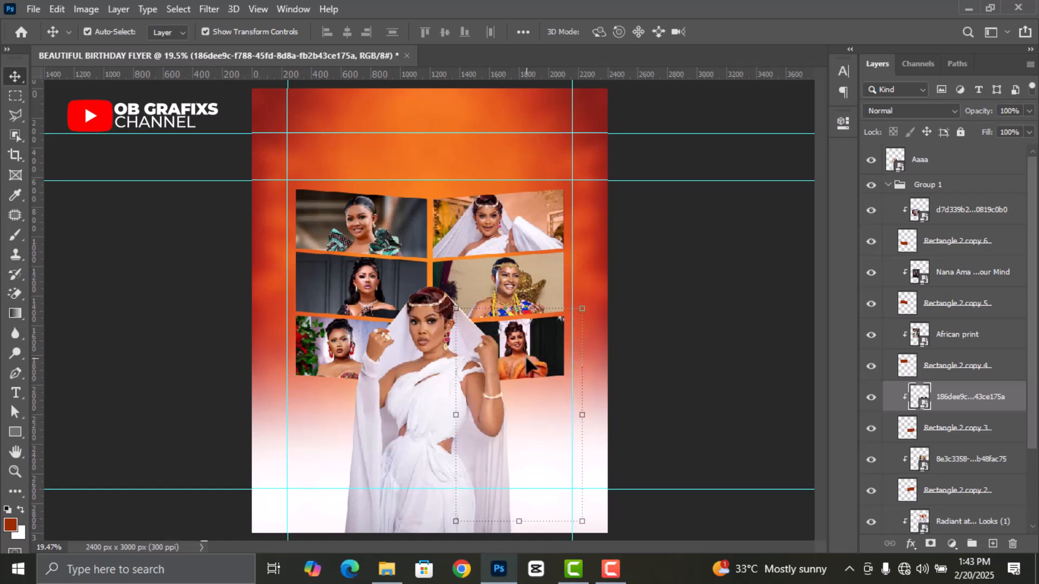
click(664, 312)
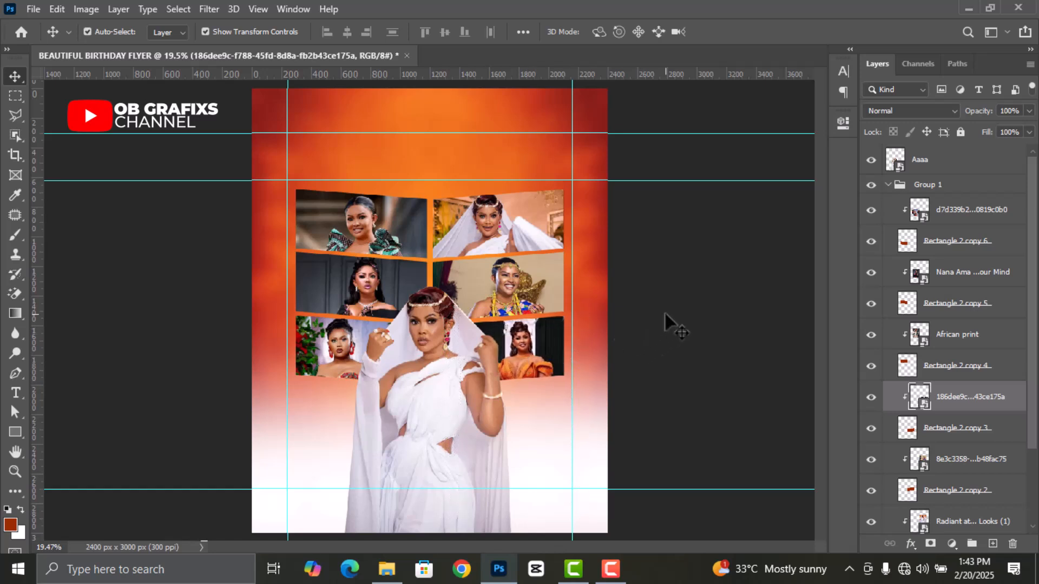
click(351, 364)
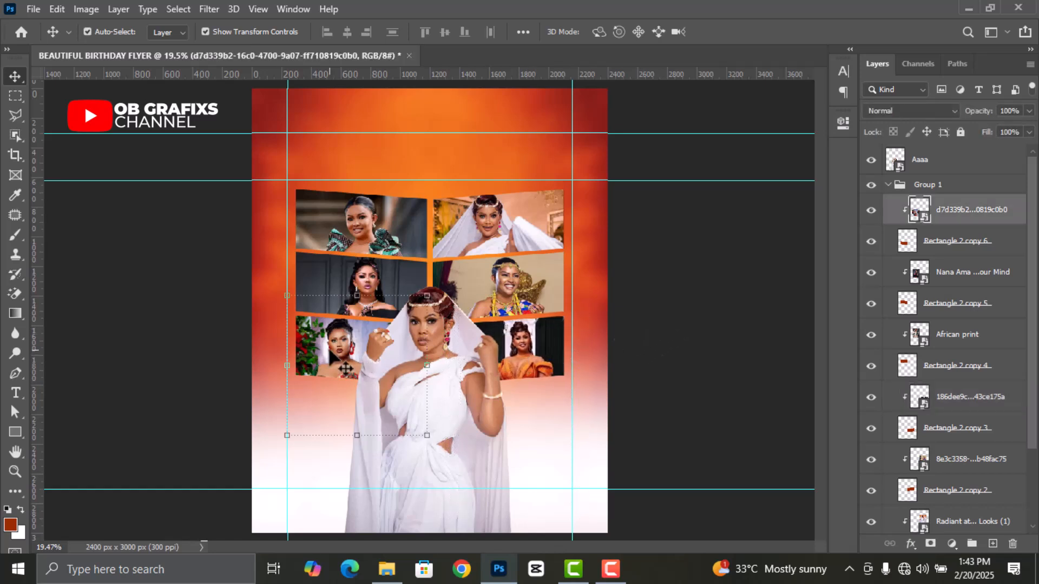
click(654, 301)
Move the central Aaaa cutout slightly down and to the right, and collapse Group 1
scroll(454, 382, down, 3)
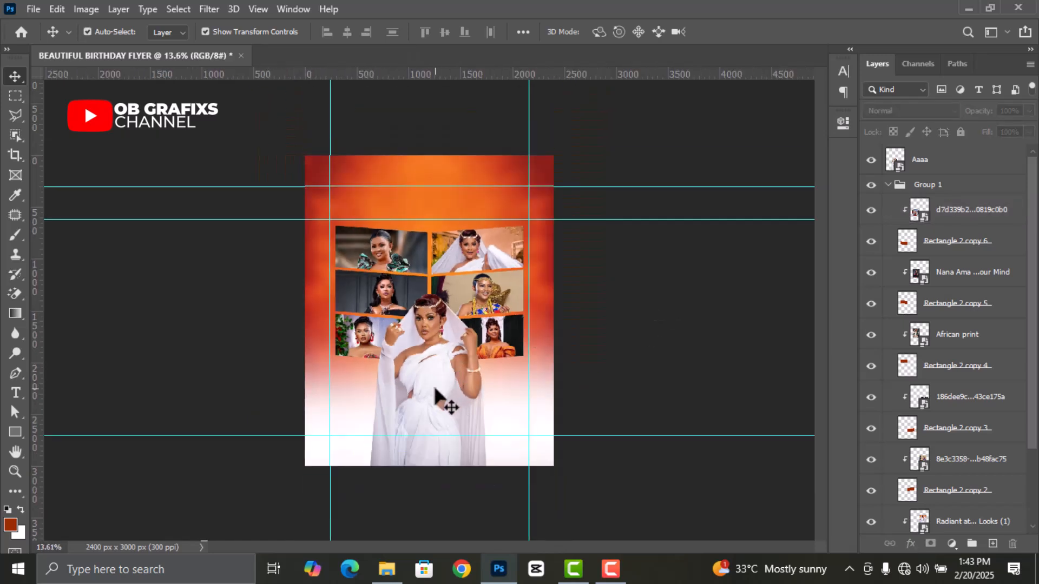
drag(436, 399, 437, 403)
click(607, 344)
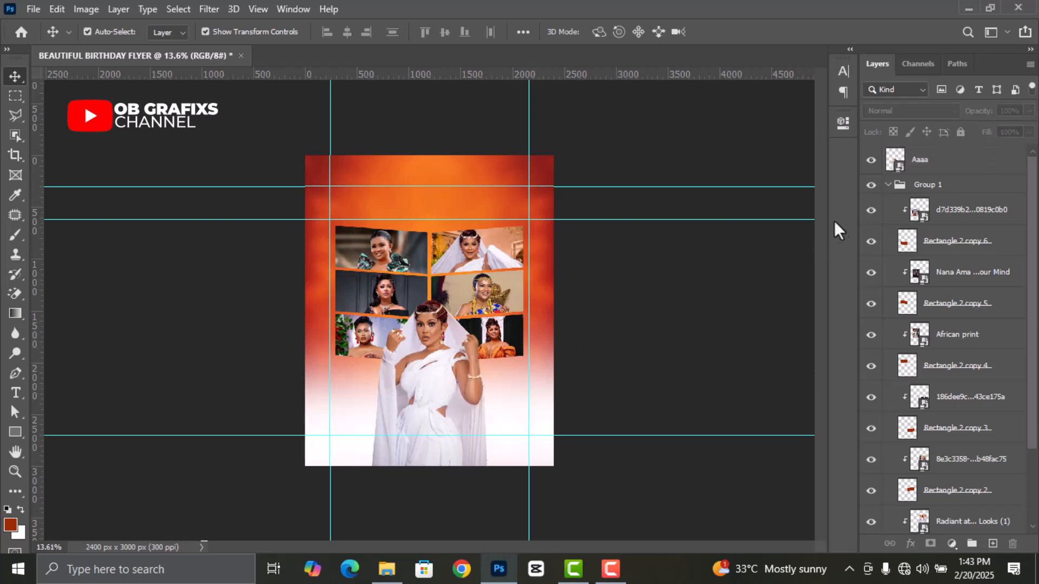
click(888, 184)
scroll(460, 346, up, 1)
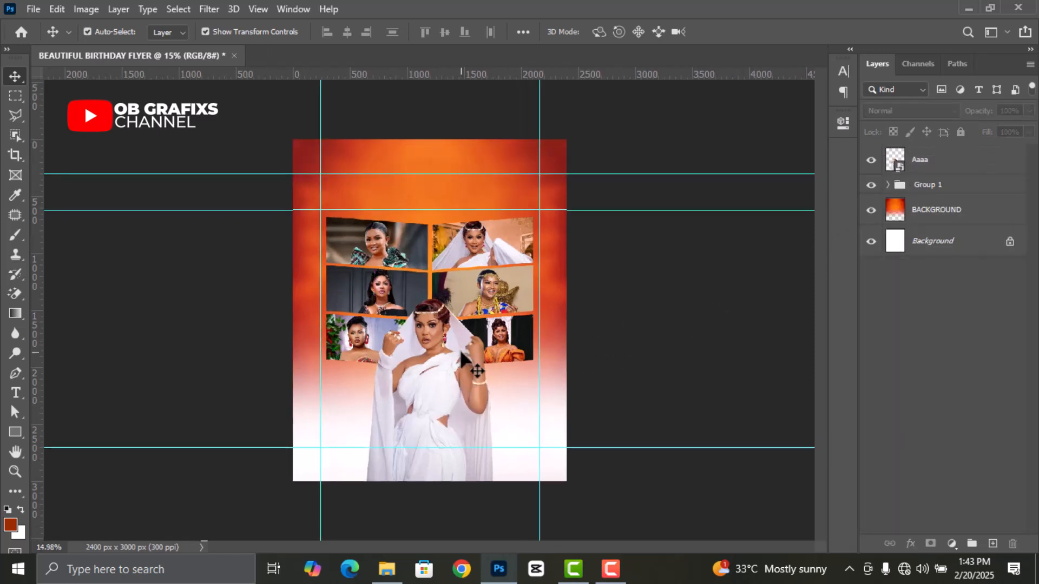
scroll(461, 356, up, 2)
Apply a Hue/Saturation adjustment to the African print photo in the upper-left panel, with Saturation set to 30
click(378, 235)
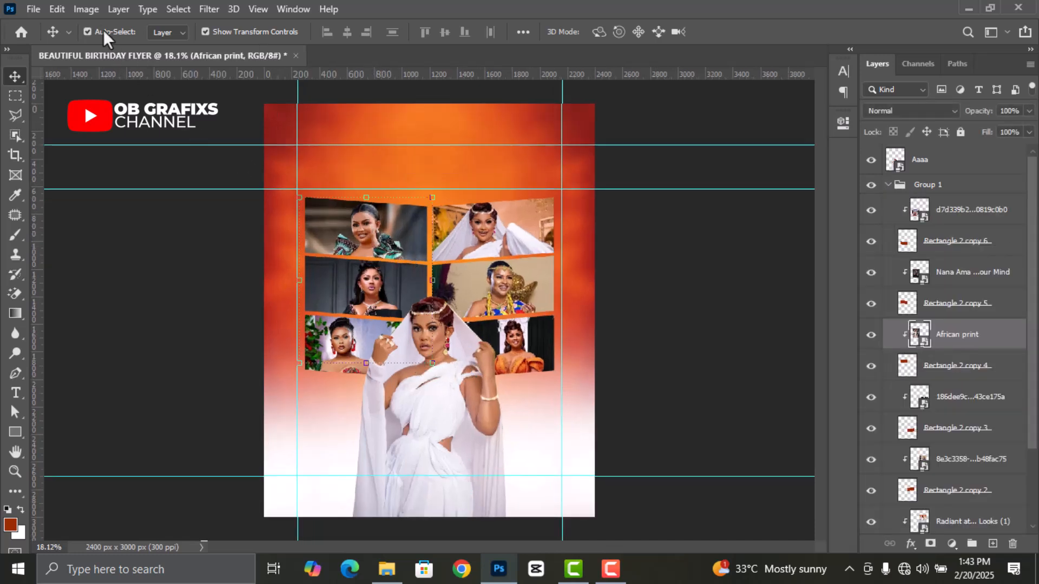
click(86, 9)
mouse_move(112, 49)
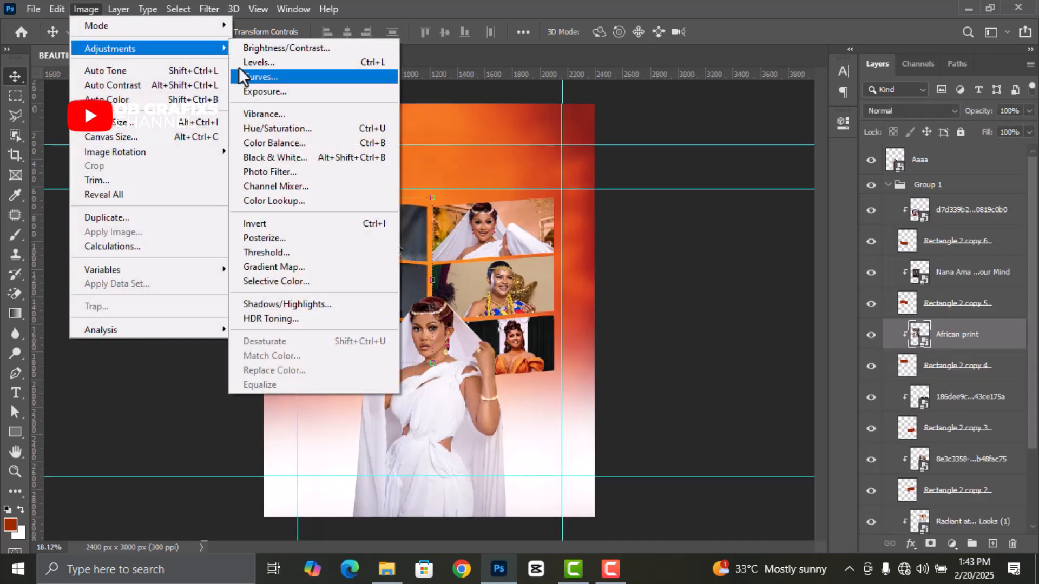
click(304, 129)
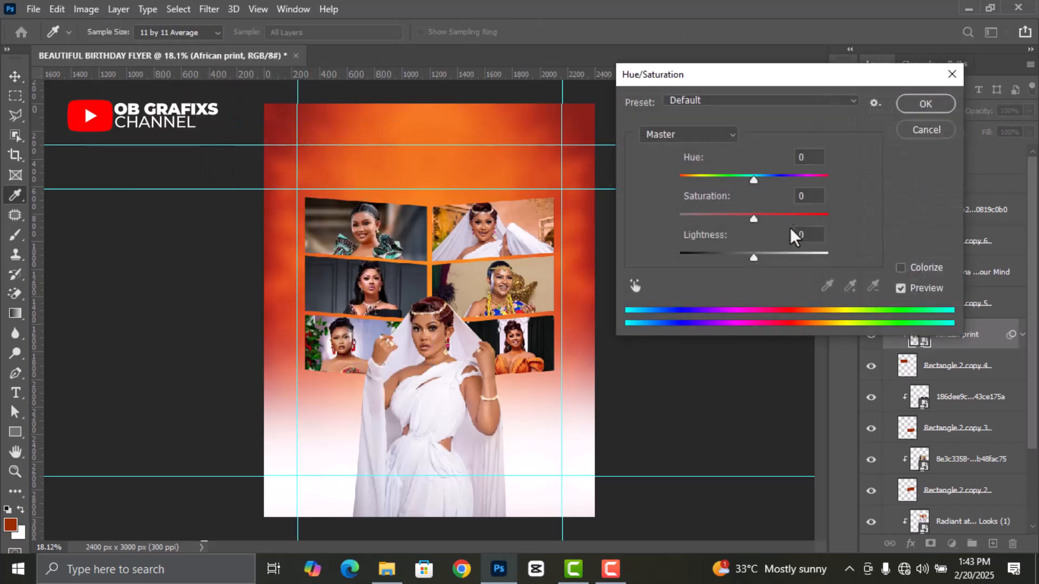
text(30)
click(914, 102)
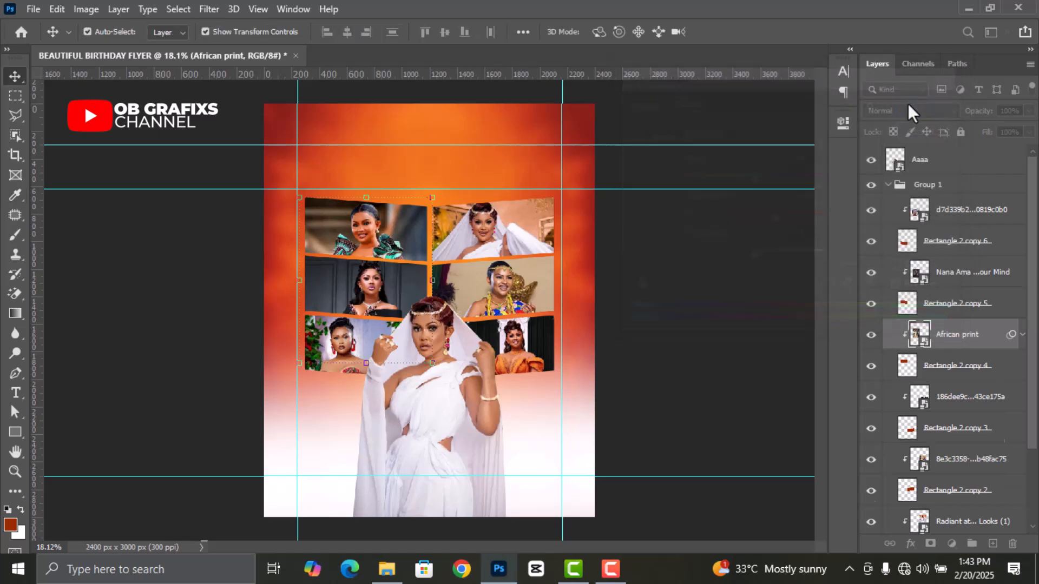
Convert the photo in the middle-left panel to black and white with the Default preset
click(678, 268)
click(371, 295)
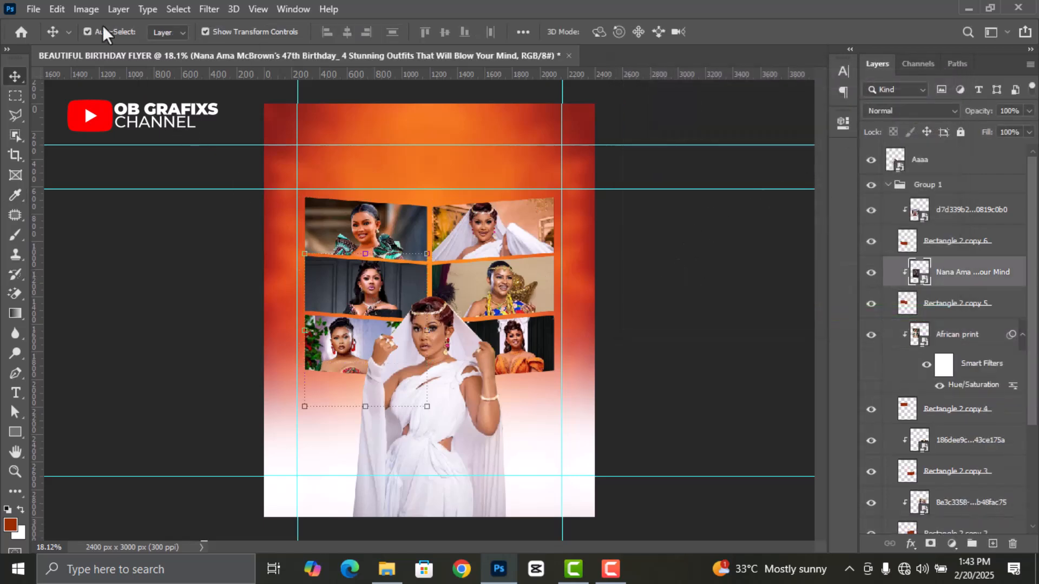
click(88, 9)
mouse_move(108, 47)
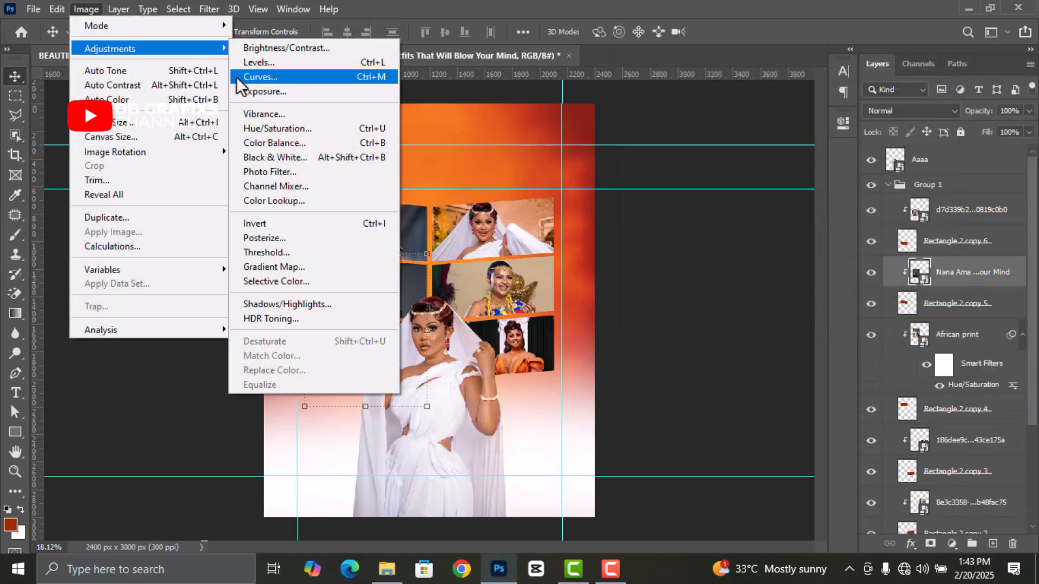
click(280, 157)
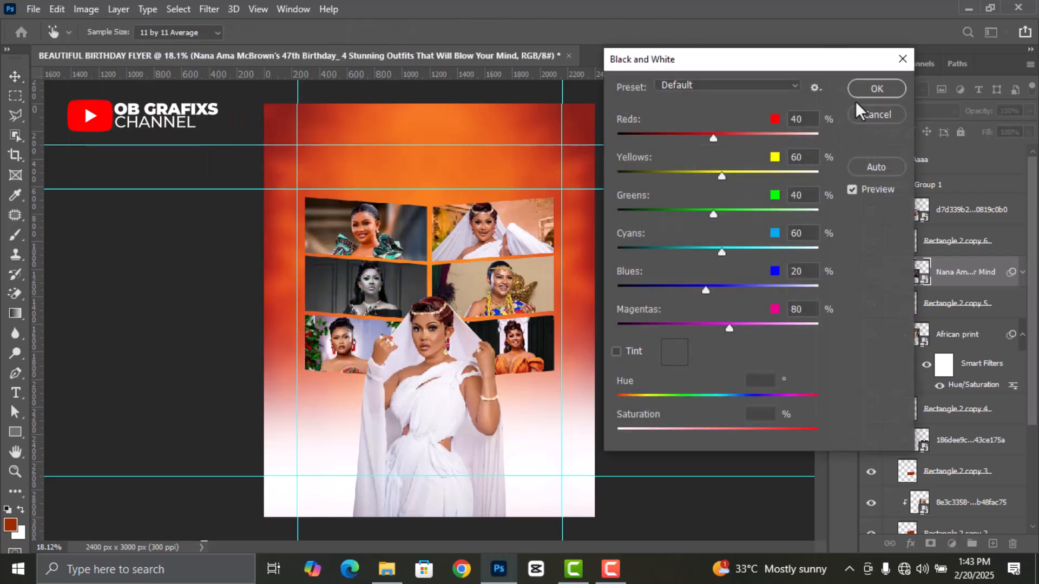
click(875, 88)
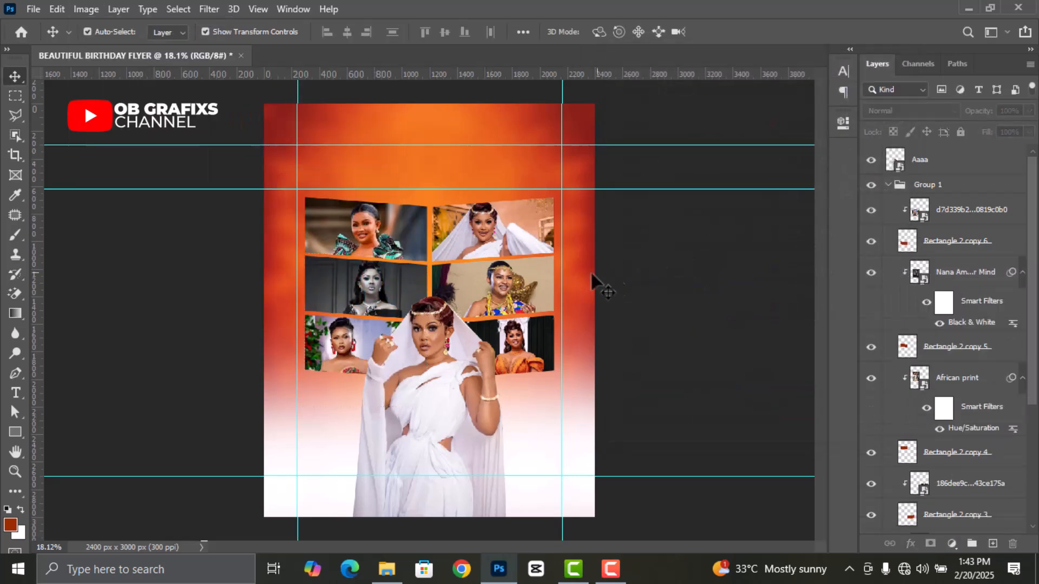
Start a Color Balance adjustment on the red-rose photo in the lower-left panel, setting the midtones' yellow–blue level to -100
click(360, 346)
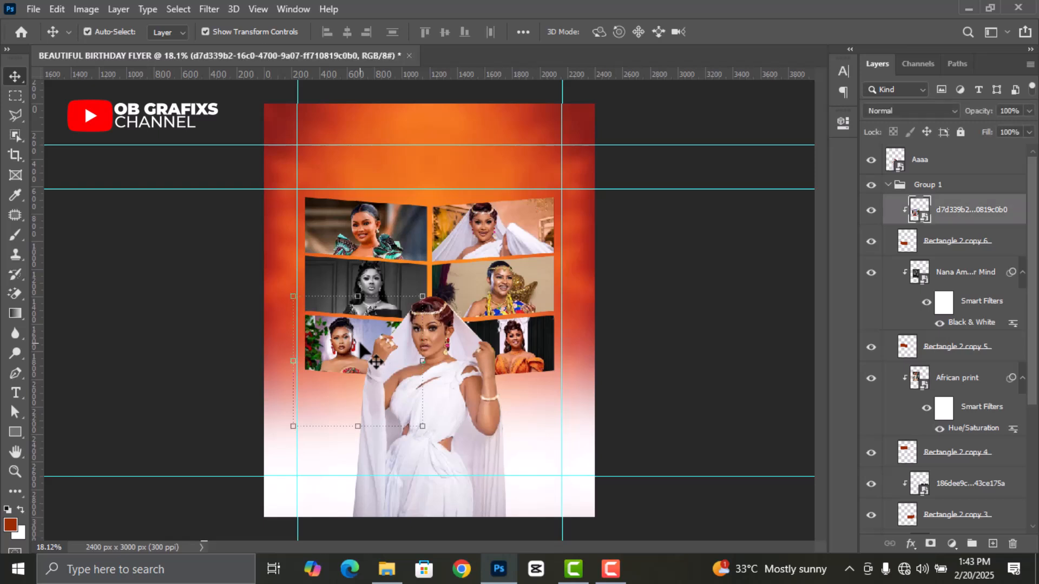
click(86, 9)
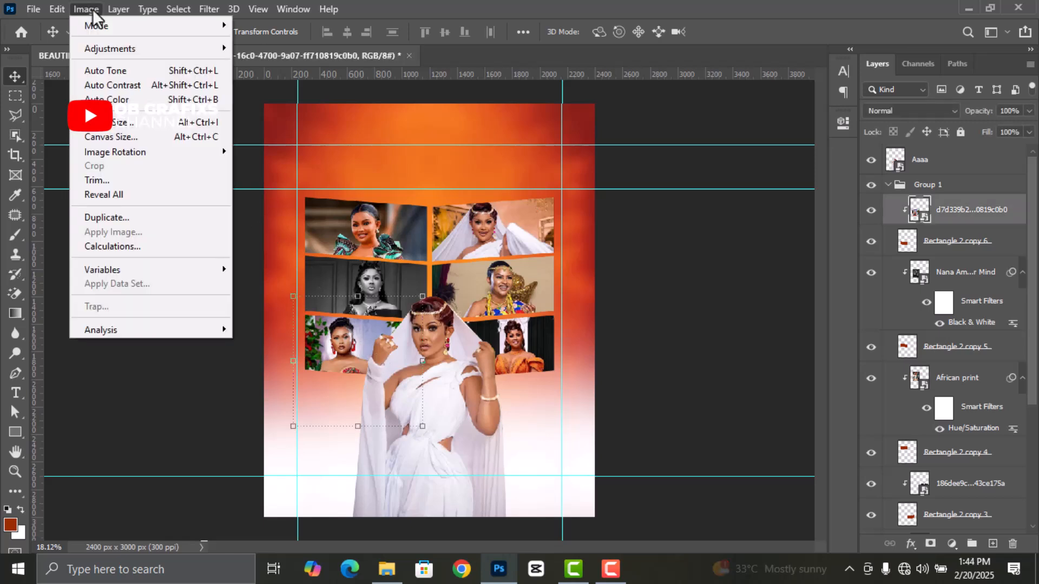
mouse_move(115, 51)
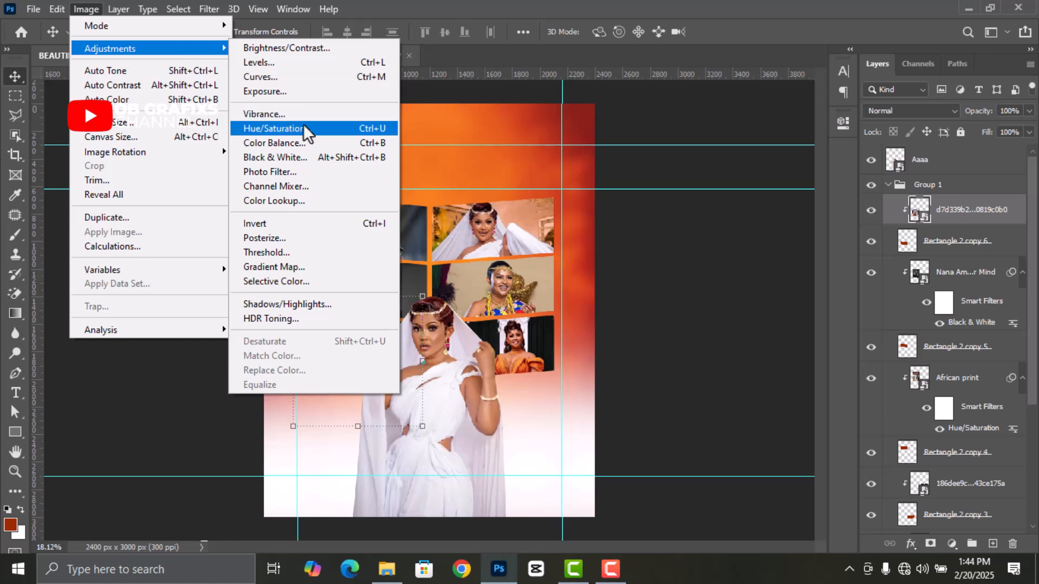
click(303, 142)
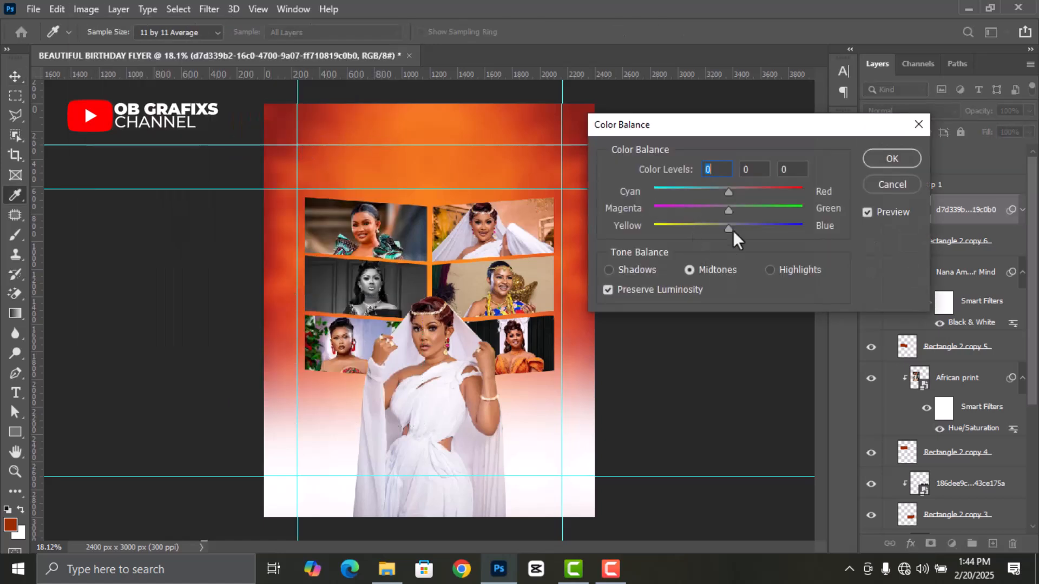
drag(728, 229, 641, 231)
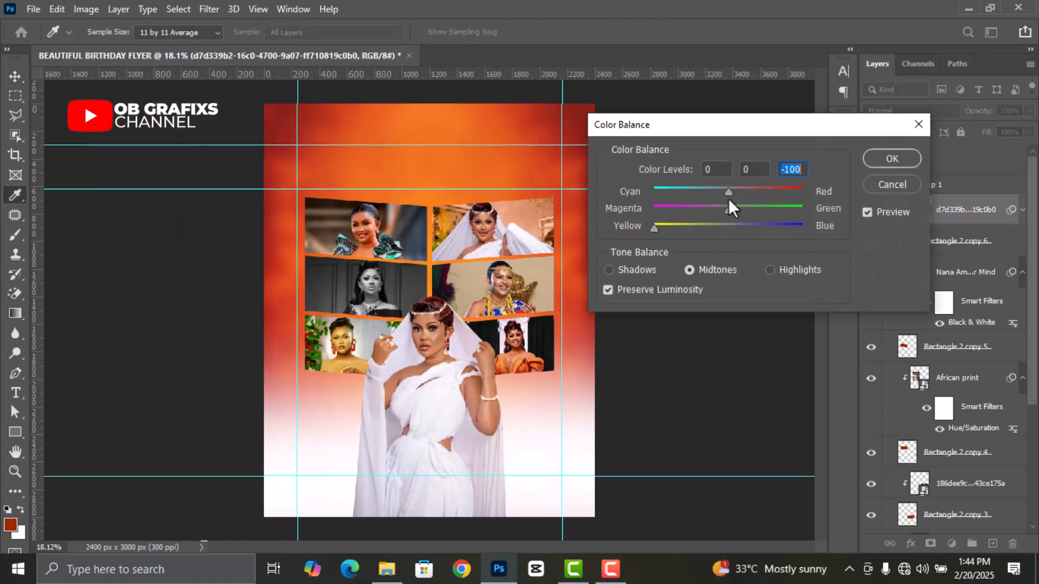
Set the red-rose photo's Color Balance shadows to +66 cyan–red and -100 yellow–blue, and apply the adjustment
drag(730, 229, 644, 231)
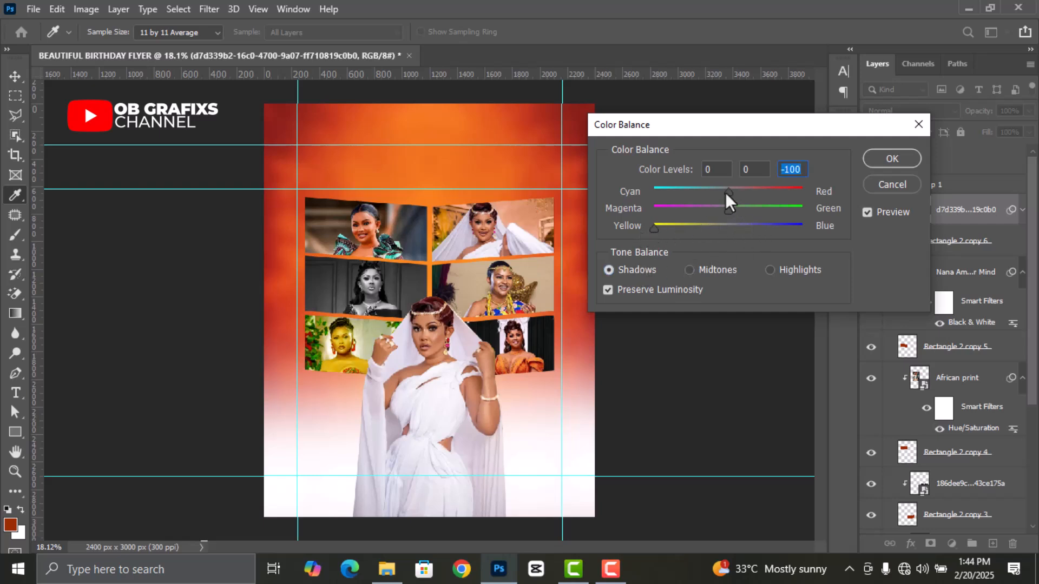
drag(745, 201, 768, 193)
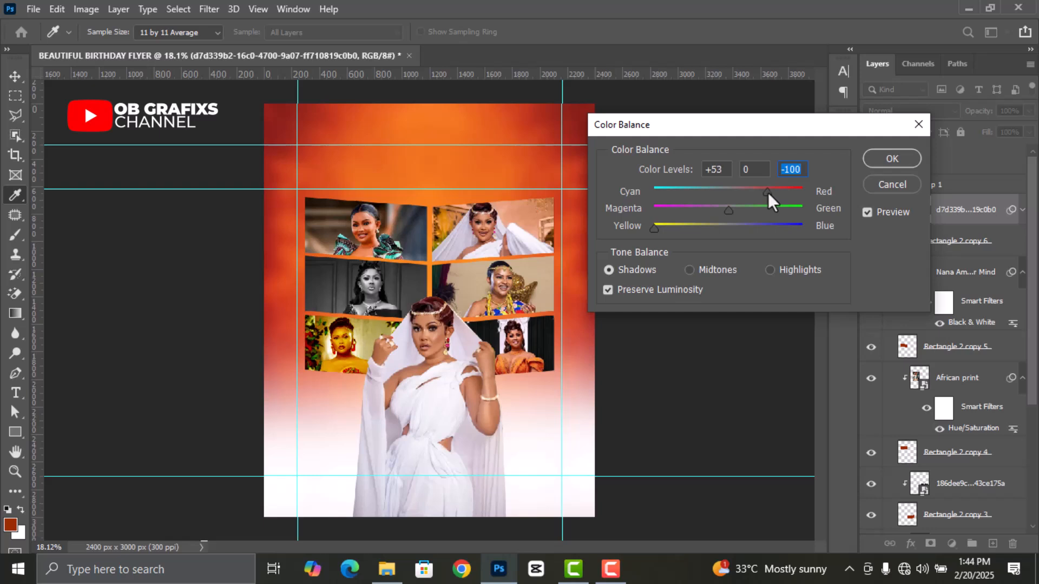
click(725, 170)
text(66)
click(892, 159)
key(v)
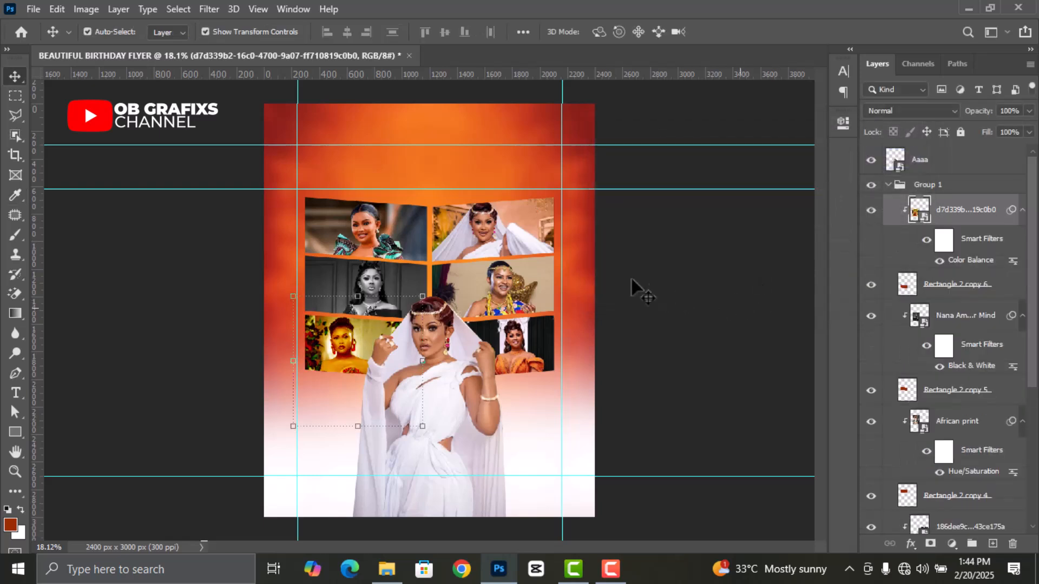
Colour-balance the white-veil photo in the upper-right panel: midtones yellow–blue -100, shadows cyan–red +66 and yellow–blue -100
click(523, 234)
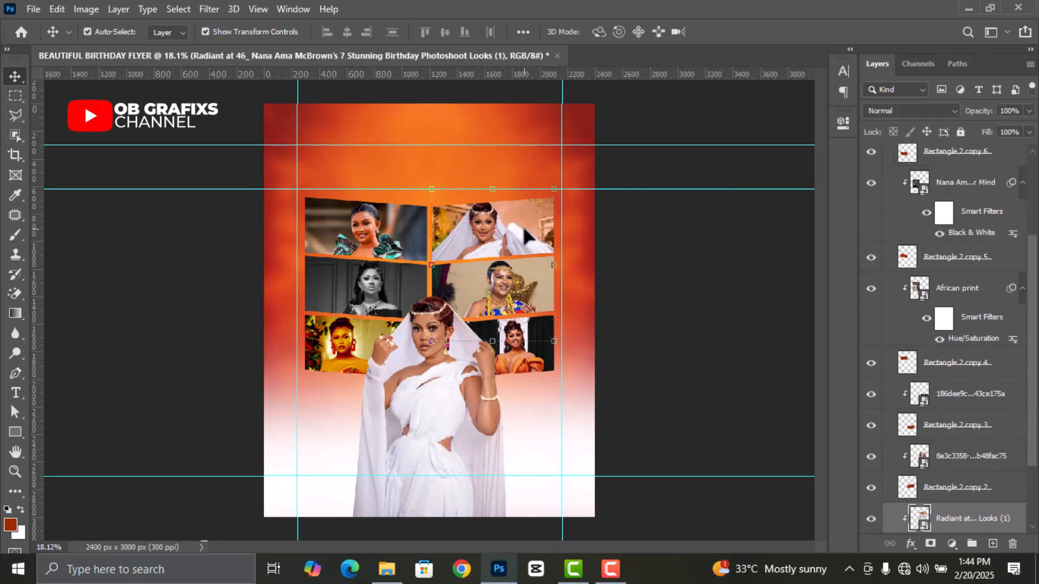
click(76, 9)
mouse_move(99, 45)
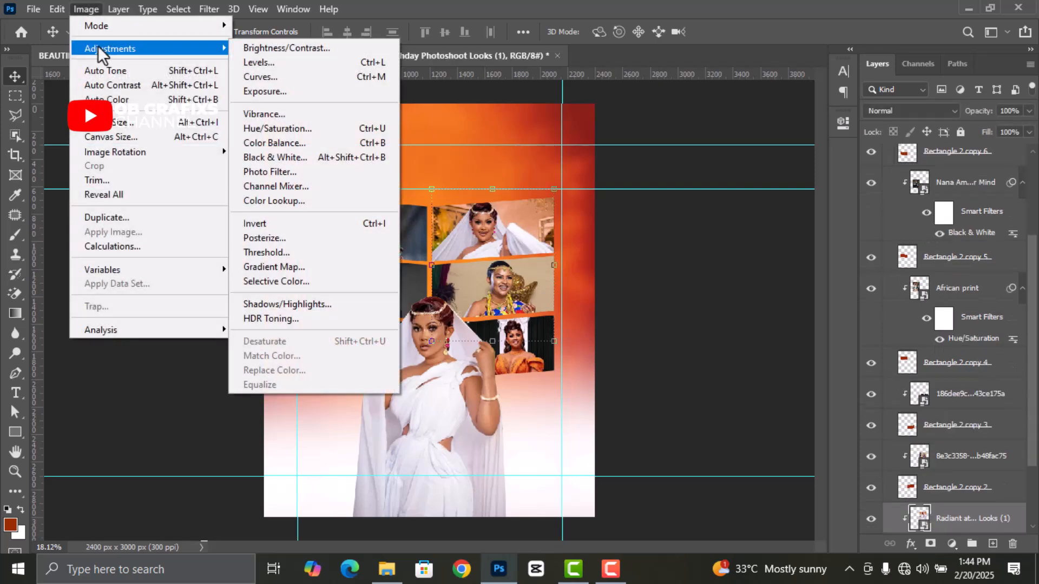
click(274, 143)
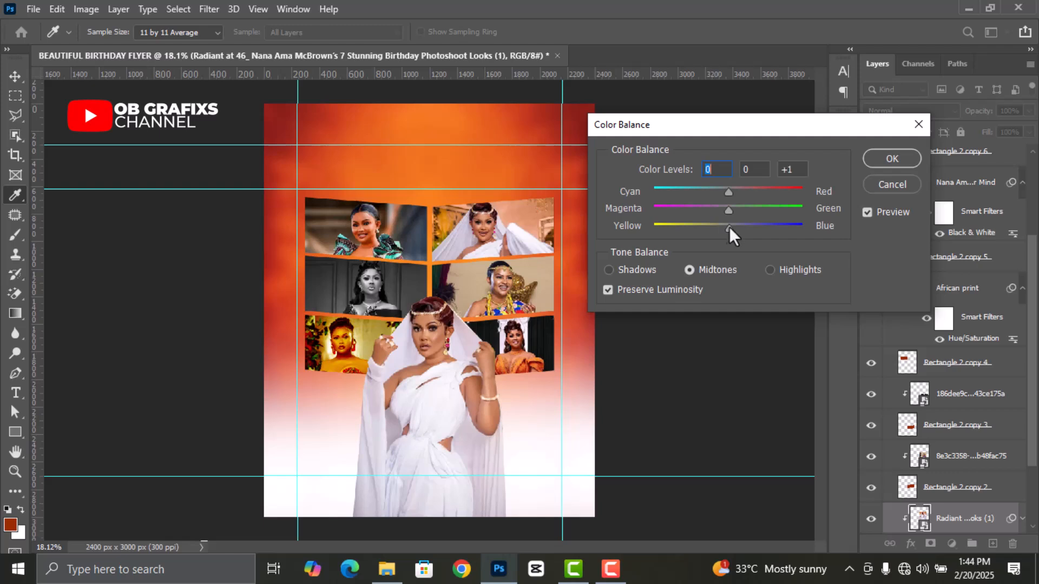
drag(729, 226, 643, 229)
click(639, 269)
drag(728, 228, 654, 228)
text(66)
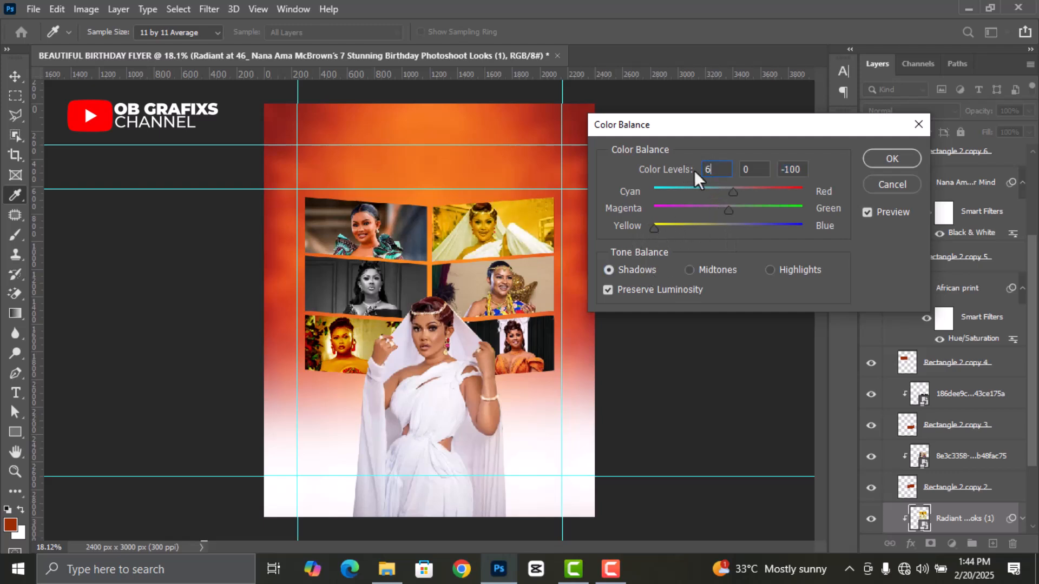
click(882, 159)
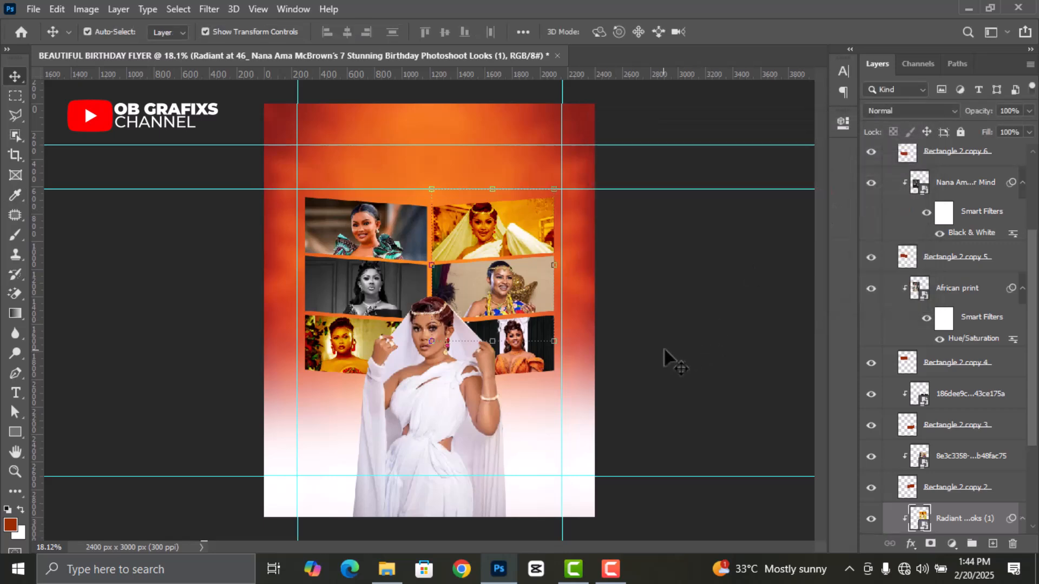
Apply a Hue/Saturation adjustment to the photo in the middle-right panel, with Saturation set to 30
click(680, 368)
click(511, 292)
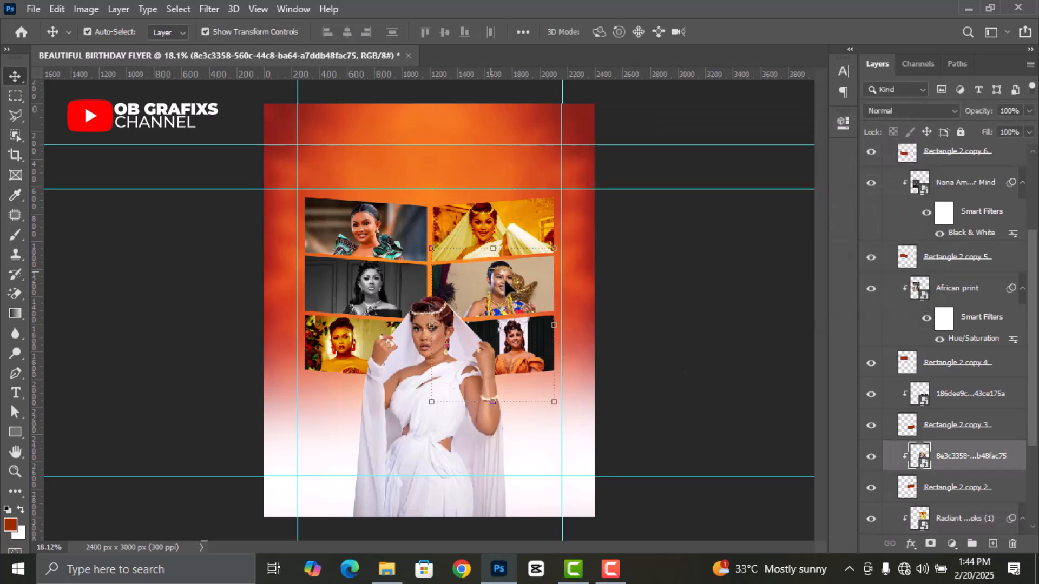
click(99, 13)
mouse_move(148, 52)
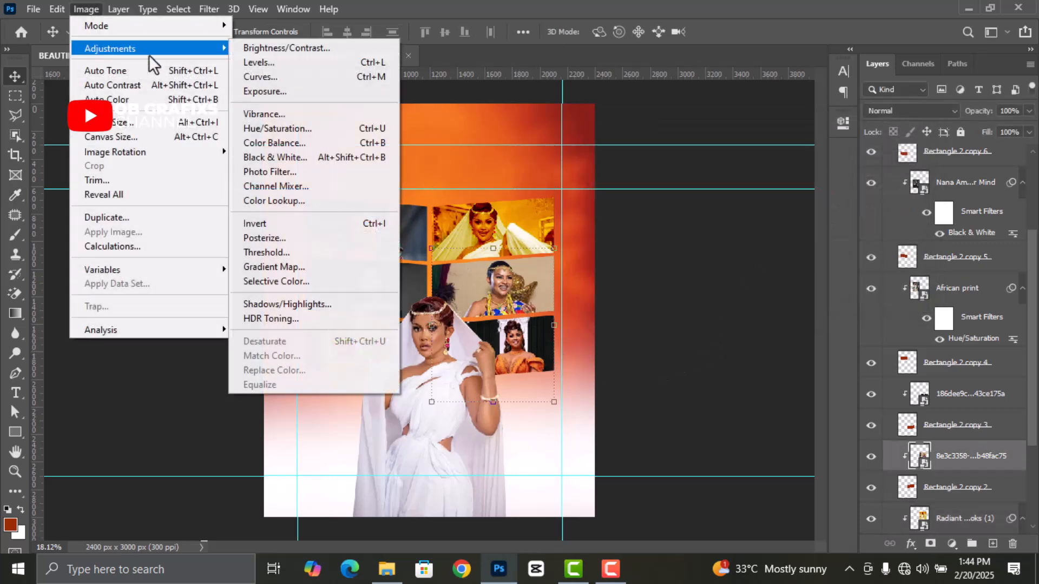
click(271, 129)
click(803, 196)
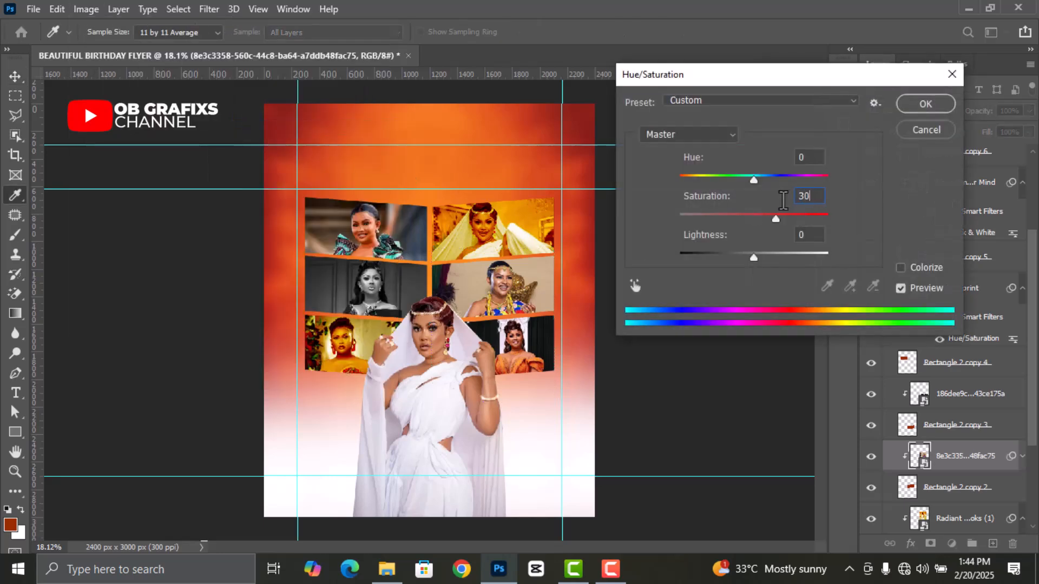
click(925, 103)
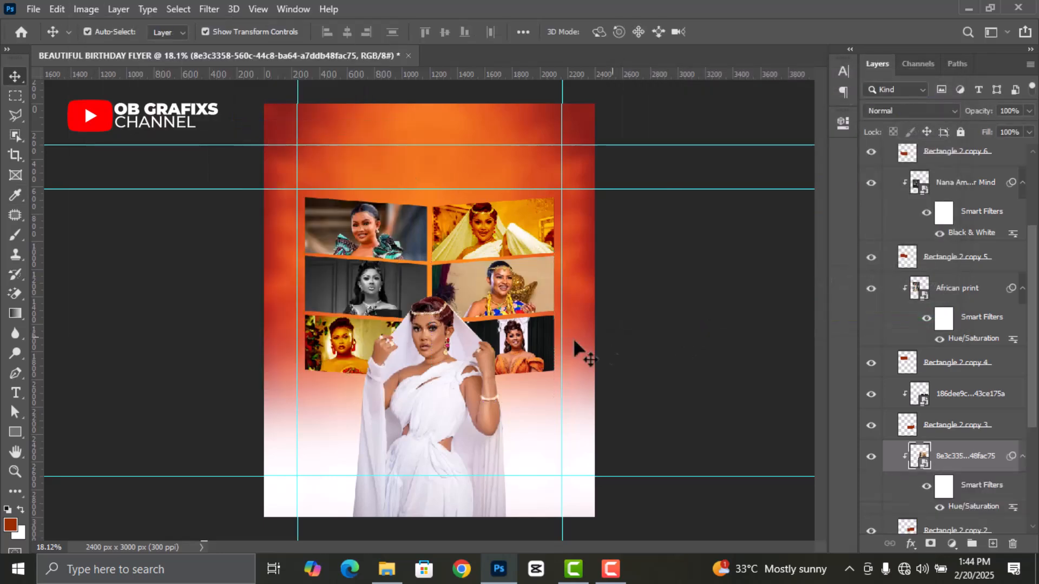
Convert the orange-dress photo in the lower-right panel to black and white
click(599, 345)
click(535, 363)
click(86, 9)
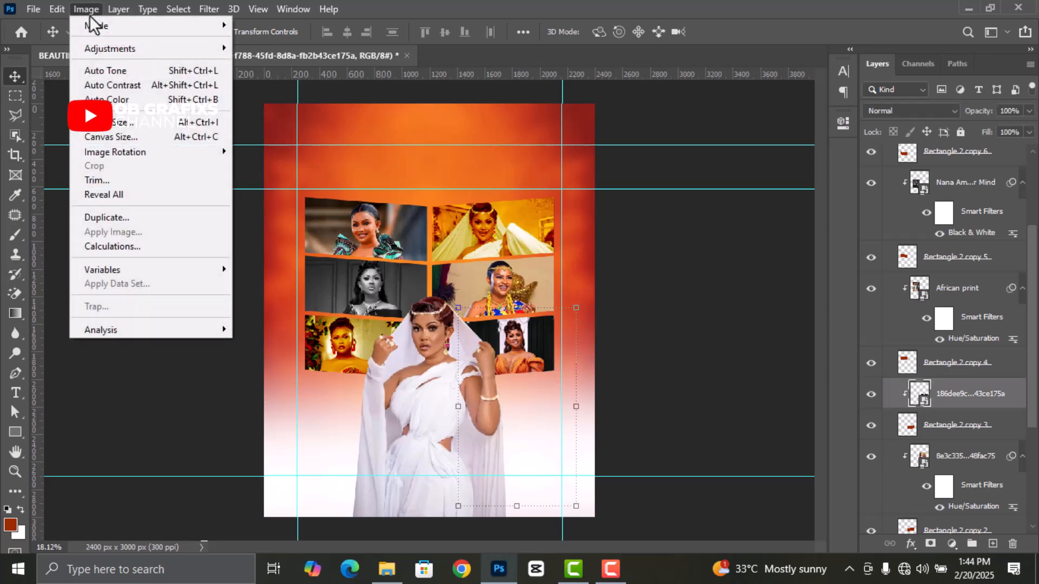
mouse_move(121, 53)
click(301, 157)
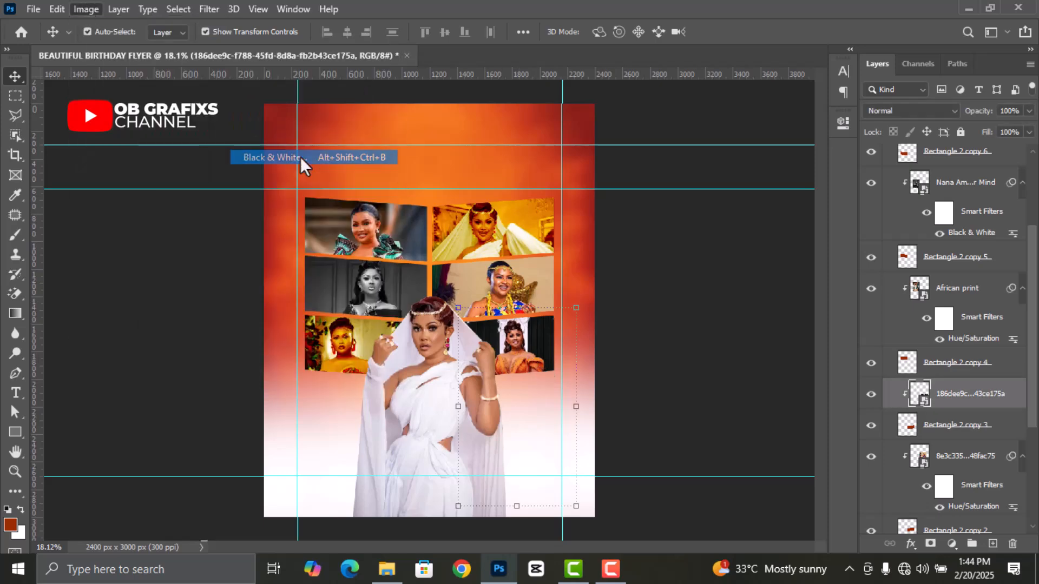
click(877, 89)
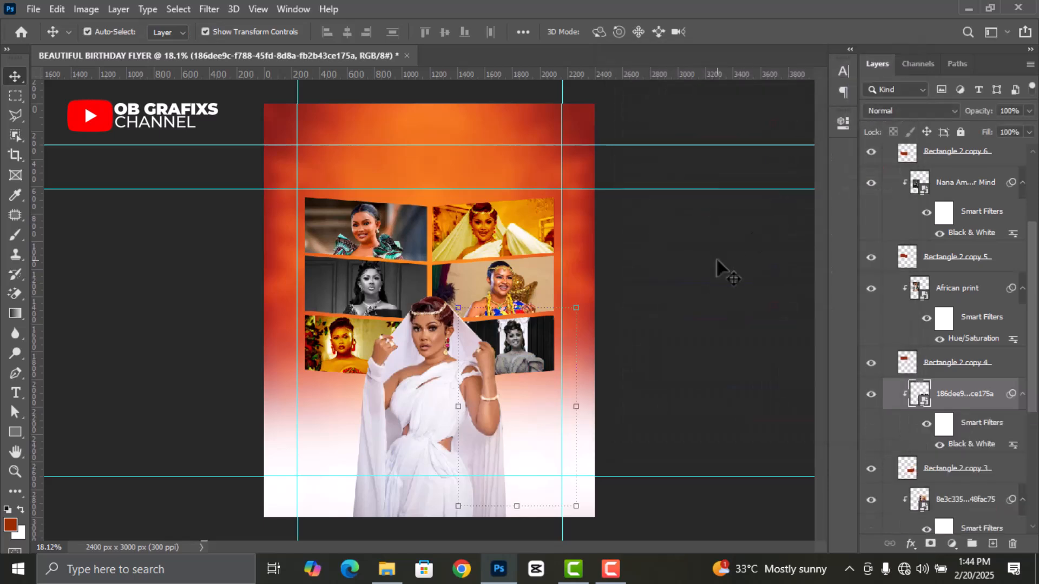
Collapse Group 1 in the layer list and deselect all layers
scroll(953, 324, up, 3)
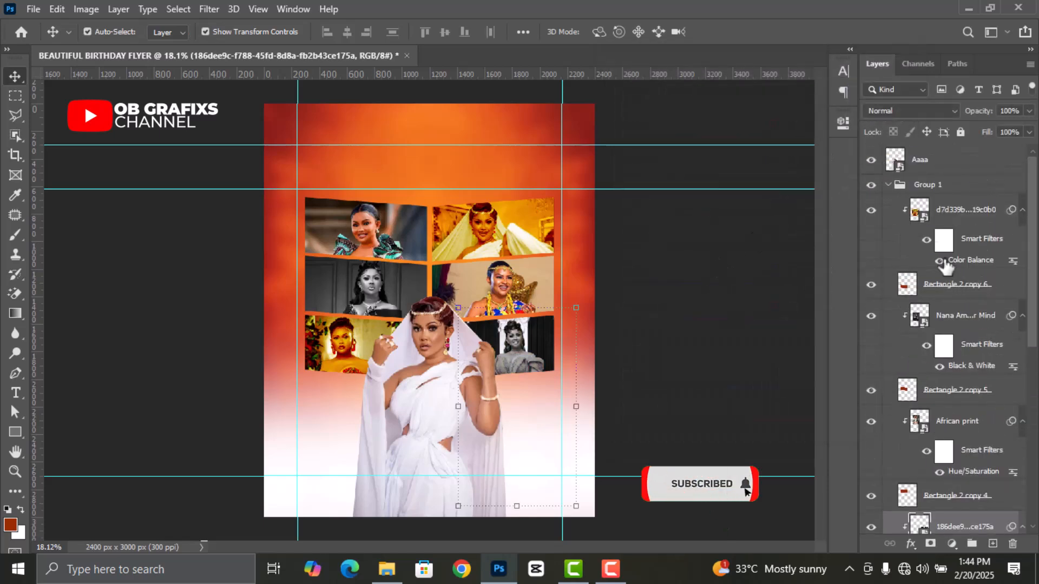
click(887, 186)
click(889, 185)
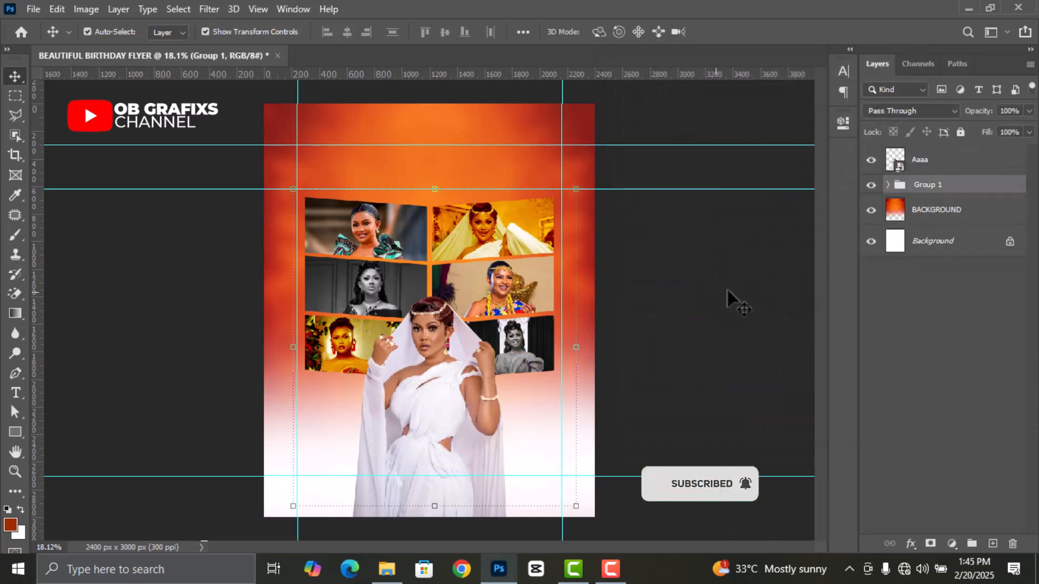
click(691, 299)
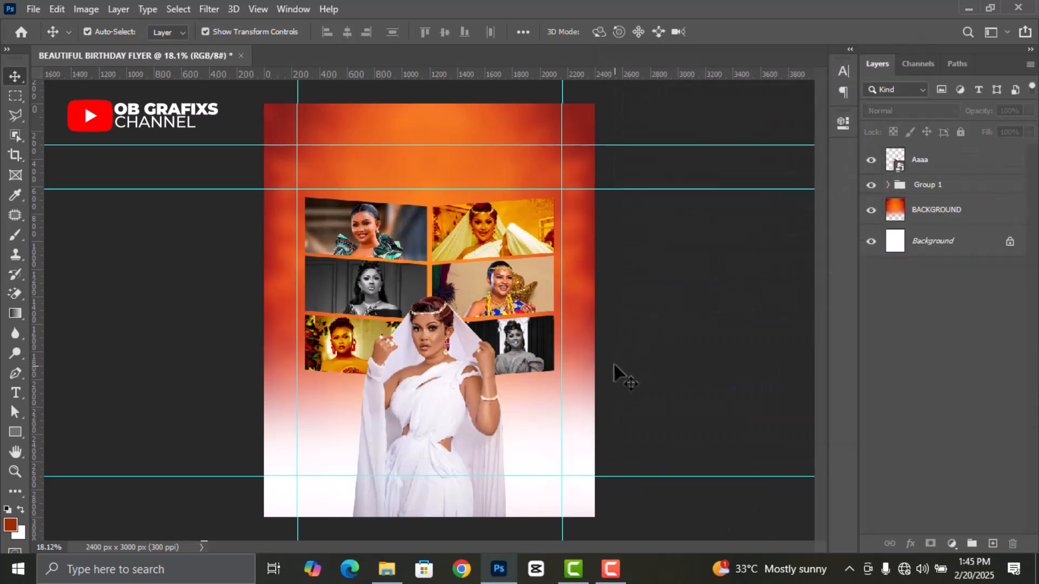
Add the text HAPPY above the photo panels in Montserrat Bold, 13 pt, and colour it white
click(15, 391)
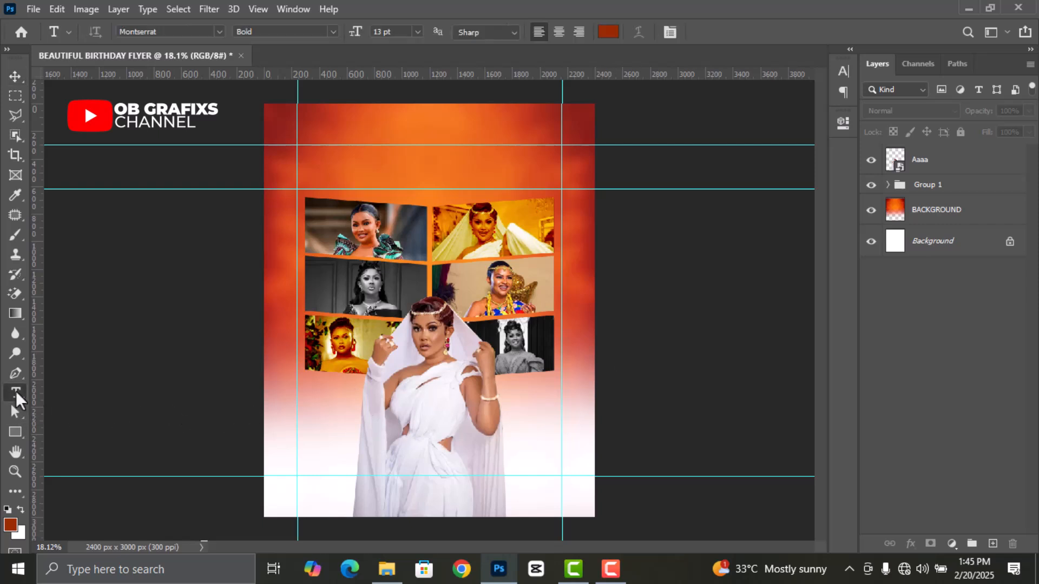
click(371, 166)
click(725, 33)
double_click(897, 160)
click(752, 351)
drag(699, 209, 633, 176)
click(980, 172)
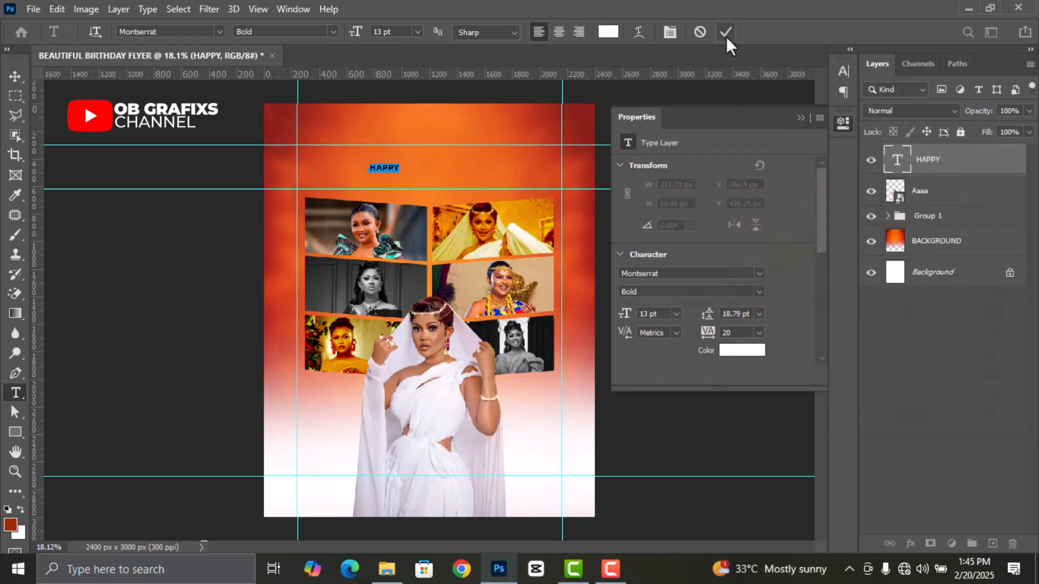
click(727, 33)
Enlarge the HAPPY text and centre it above the photo panels
click(16, 77)
key(ctrl+t)
drag(399, 163, 415, 158)
drag(399, 163, 431, 158)
key(Return)
Add the white text BIRTHDAY, scale it up and place it centred beneath HAPPY
key(t)
click(342, 184)
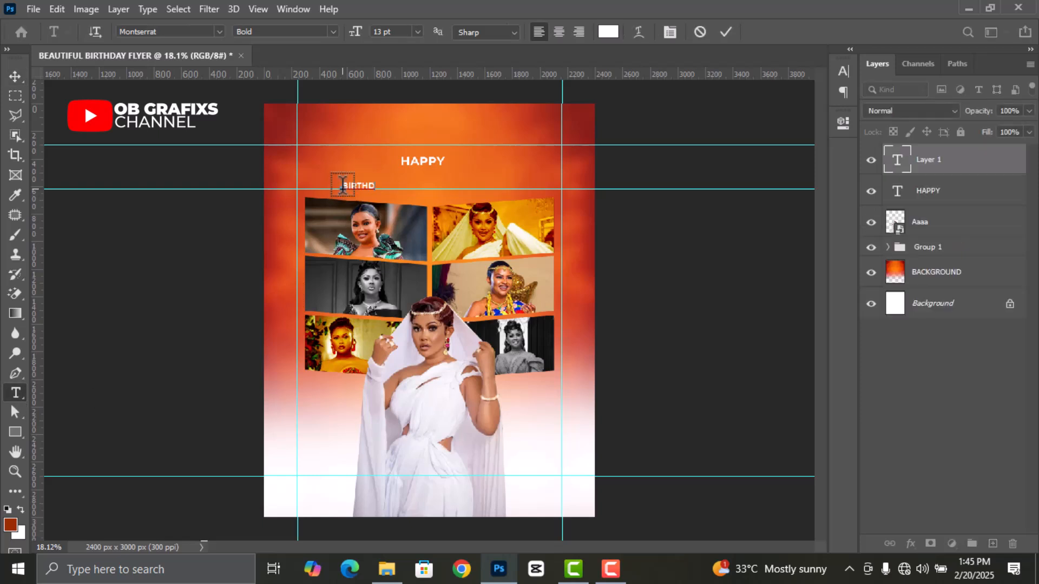
click(726, 33)
click(15, 77)
drag(386, 183, 479, 171)
drag(447, 182, 473, 192)
click(753, 33)
Change the birthday text to a thin handwritten script font, reading Birthday with only the first letter capitalised
double_click(897, 161)
click(843, 124)
click(761, 274)
click(741, 321)
mouse_move(821, 213)
mouse_down()
mouse_move(821, 290)
mouse_move(818, 193)
mouse_up()
click(627, 297)
click(726, 33)
Enlarge the script Birthday text and centre it directly under HAPPY, just above the photo panels
click(15, 77)
drag(448, 177, 494, 163)
mouse_move(461, 185)
mouse_down()
mouse_move(486, 158)
mouse_move(458, 166)
mouse_up()
click(754, 33)
Scale the HAPPY text up to about 105%, keeping it centred above the script Birthday text
click(334, 92)
scroll(336, 95, up, 2)
click(448, 164)
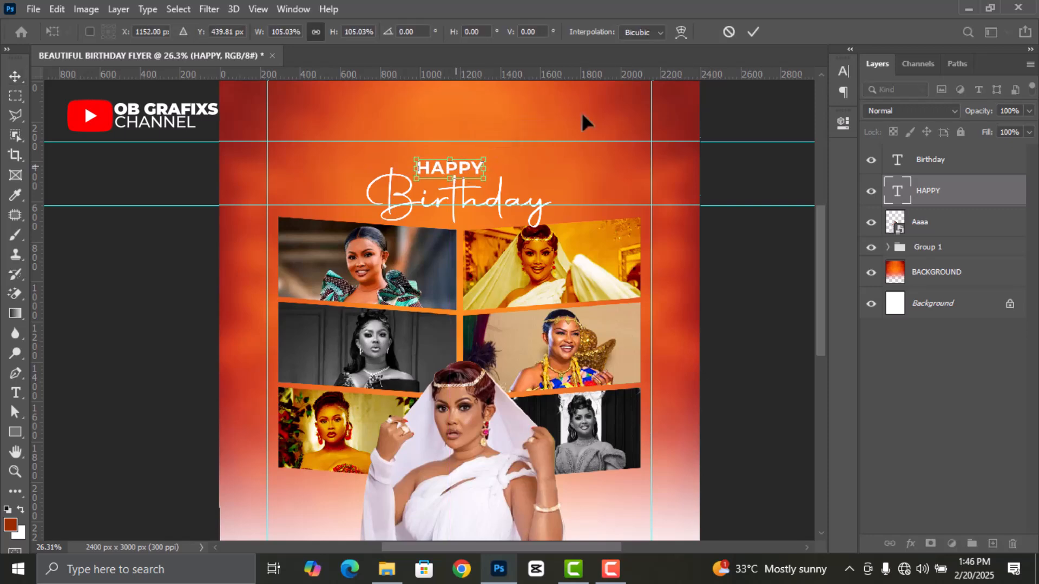
click(753, 33)
click(717, 262)
scroll(715, 263, down, 4)
scroll(302, 176, up, 1)
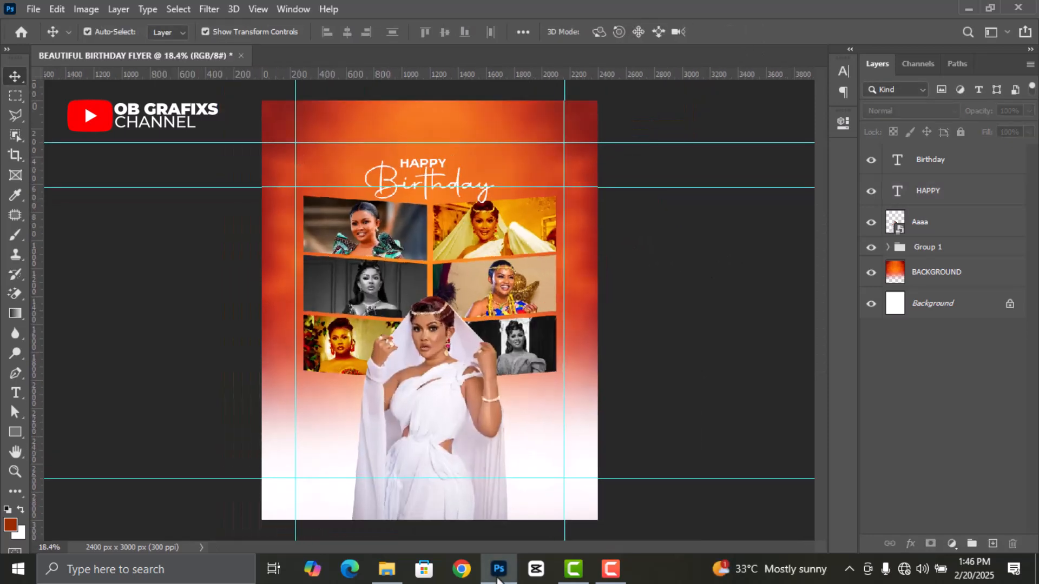
Lock the script Birthday text layer completely
scroll(319, 111, up, 2)
click(442, 180)
click(960, 132)
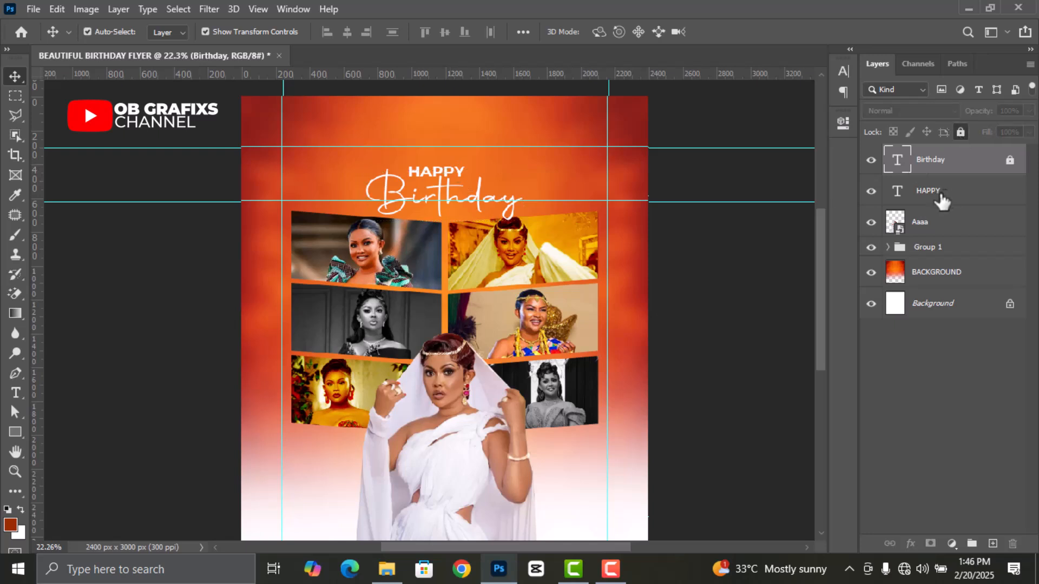
Duplicate the HAPPY text to the flyer's upper-left margin and change the copy to read happy plus one today
click(943, 189)
key(ctrl+j)
drag(437, 171, 318, 152)
double_click(897, 191)
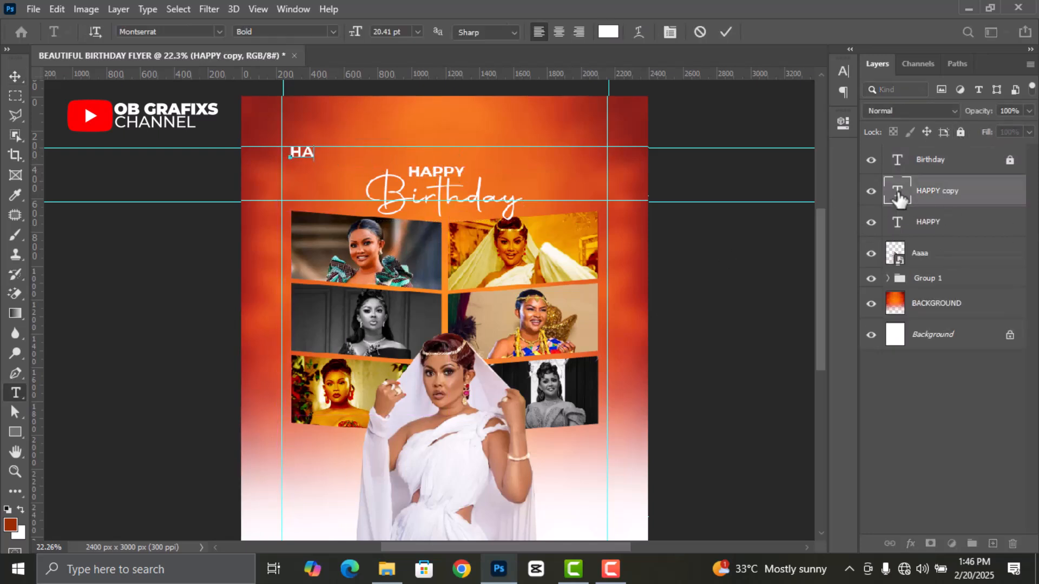
text(happy plus one today)
click(727, 32)
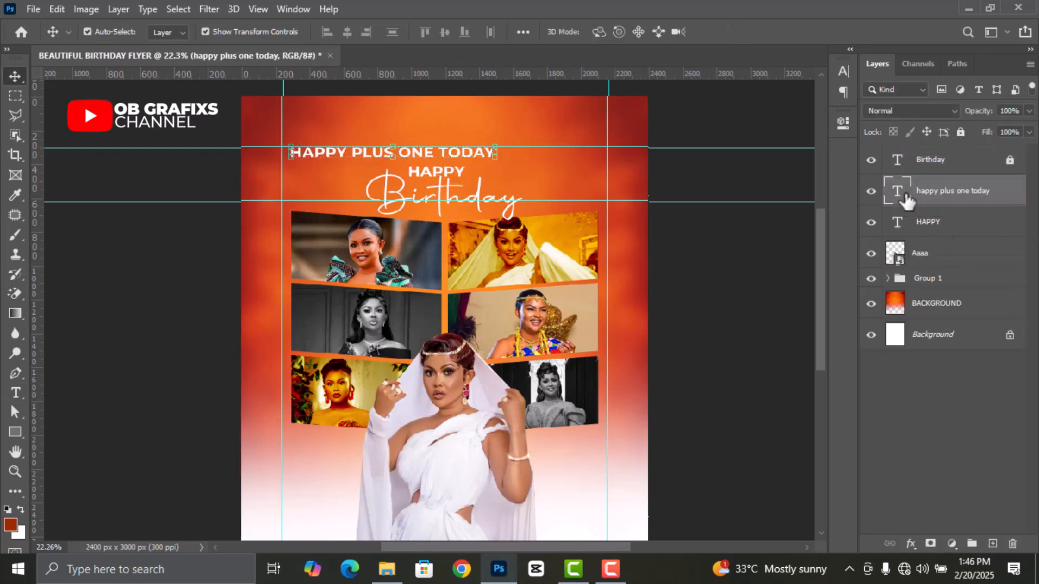
Format the happy plus one today line as Montserrat SemiBold, 12 pt, with tracking 0
double_click(900, 193)
click(843, 123)
drag(669, 314, 642, 316)
text(12)
key(Return)
click(758, 292)
click(676, 448)
text(0)
click(736, 291)
click(679, 429)
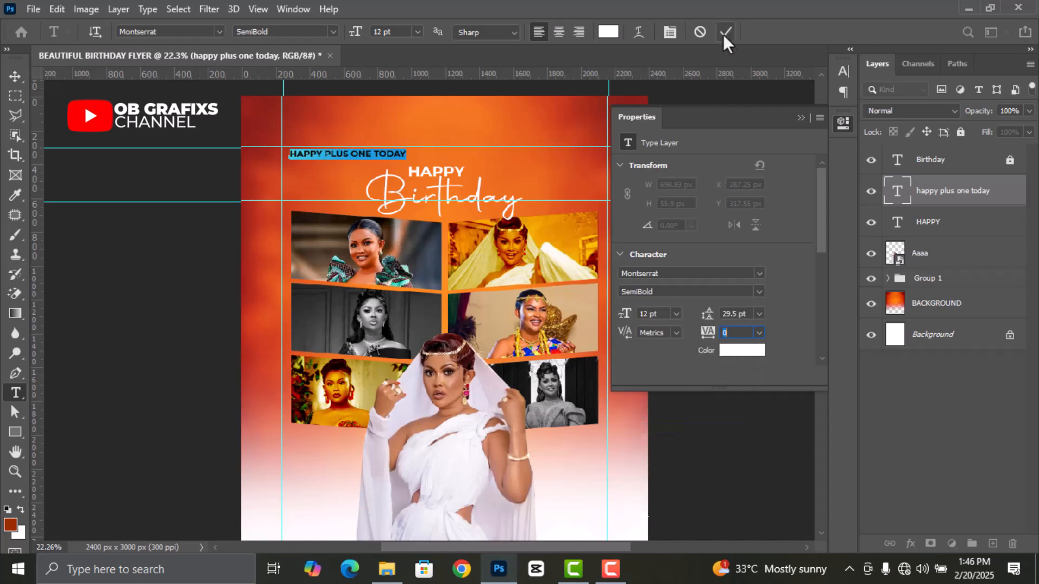
click(726, 35)
click(801, 118)
Align the happy plus one today line with the left margin guide in the flyer's upper-left area
key(v)
click(745, 223)
scroll(346, 130, up, 3)
drag(418, 185, 405, 181)
scroll(408, 214, down, 8)
scroll(754, 259, up, 4)
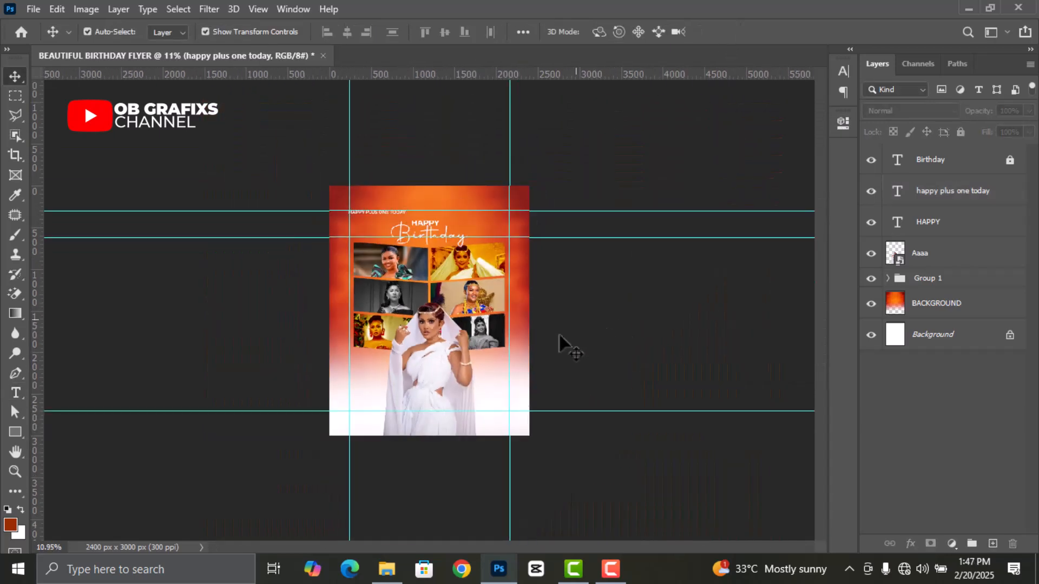
Add the black text NANA AMA MCBROWN in the white area left of the portrait, below the photo panels
key(t)
click(279, 369)
click(608, 31)
click(639, 370)
click(981, 171)
scroll(320, 382, up, 2)
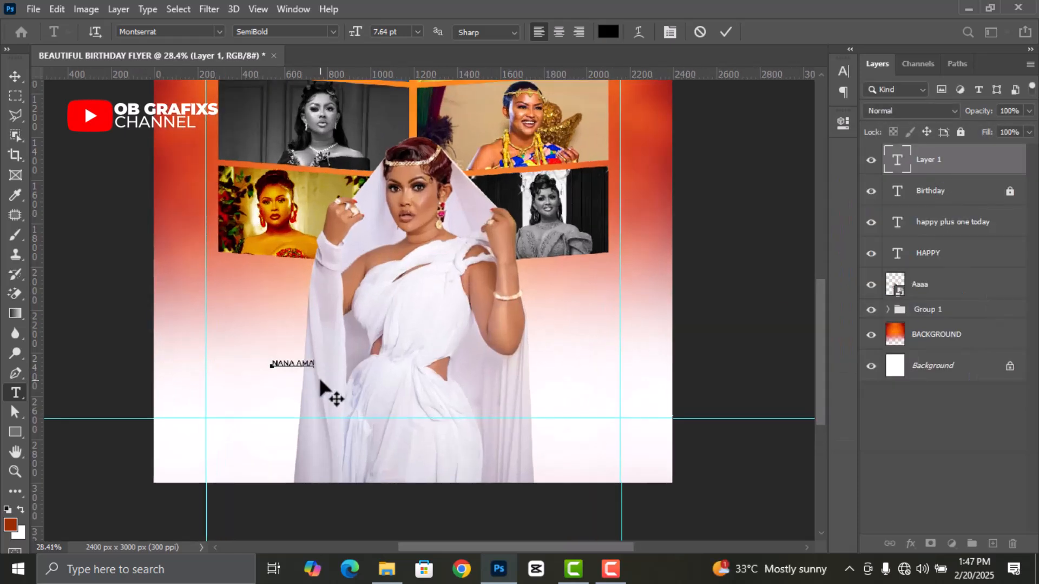
click(726, 32)
Format the NANA AMA MCBROWN text in the Black weight at 17 pt with 16 pt leading
double_click(899, 162)
click(741, 315)
scroll(740, 315, down, 14)
click(659, 319)
scroll(658, 318, up, 10)
click(759, 293)
click(725, 503)
click(746, 317)
scroll(746, 318, up, 6)
scroll(747, 318, up, 8)
Colour the NANA AMA MCBROWN text a very dark red
click(742, 350)
click(822, 336)
drag(823, 336, 822, 317)
click(981, 174)
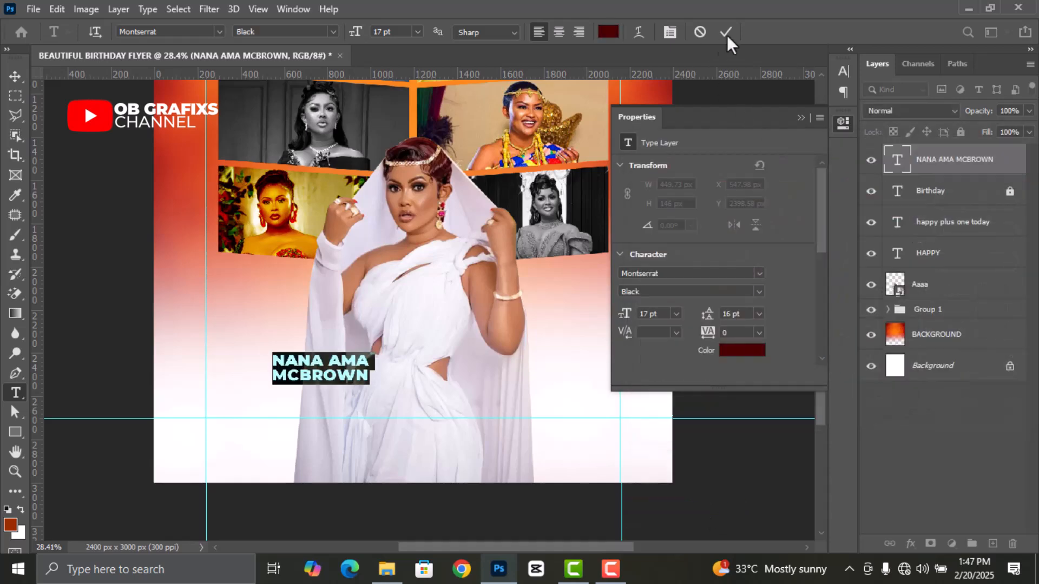
click(725, 32)
Scale the name text down slightly and position it below the lower-left photo panel, beside the portrait
key(ctrl+t)
drag(362, 382, 350, 374)
drag(321, 370, 275, 330)
click(753, 31)
click(726, 190)
scroll(589, 414, down, 3)
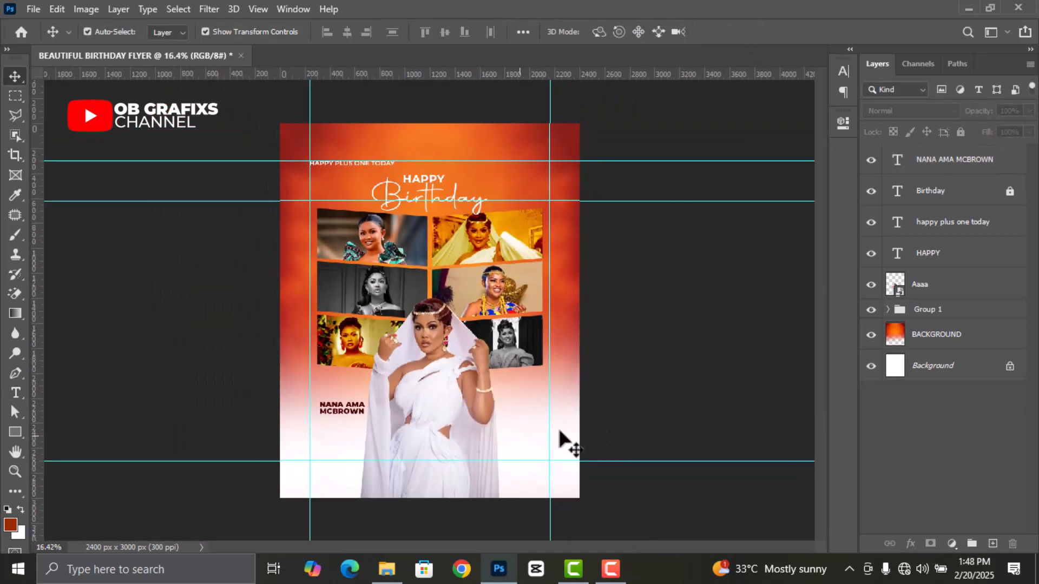
Raise the central cutout portrait's saturation to +40 with a Hue/Saturation adjustment
click(438, 414)
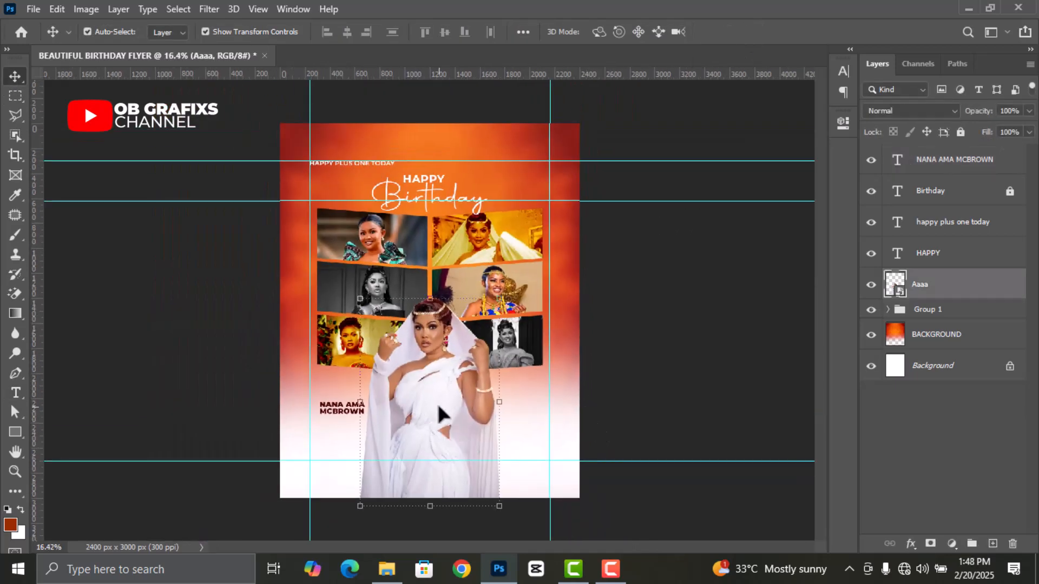
click(86, 9)
mouse_move(109, 49)
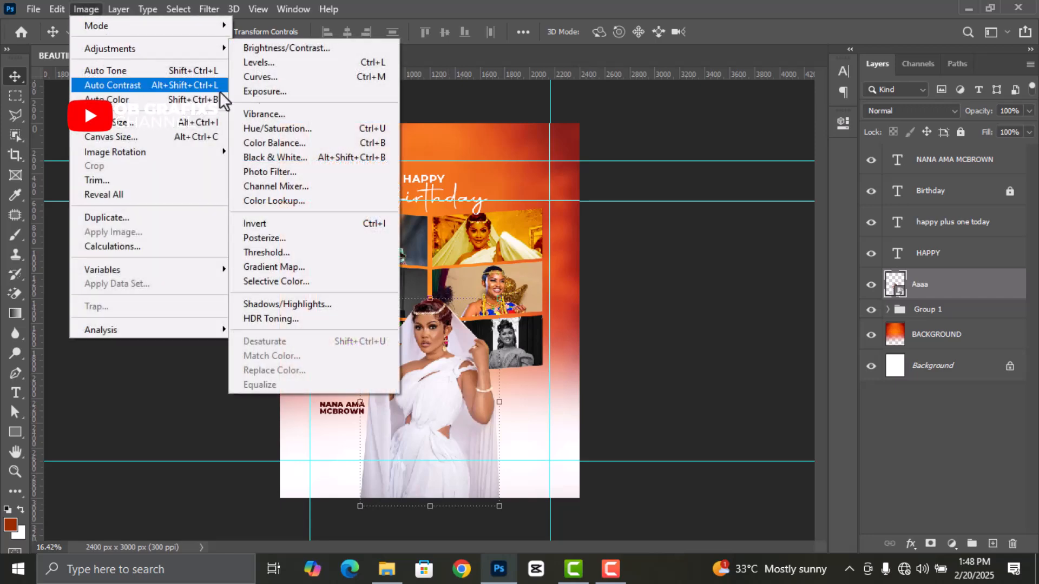
click(290, 129)
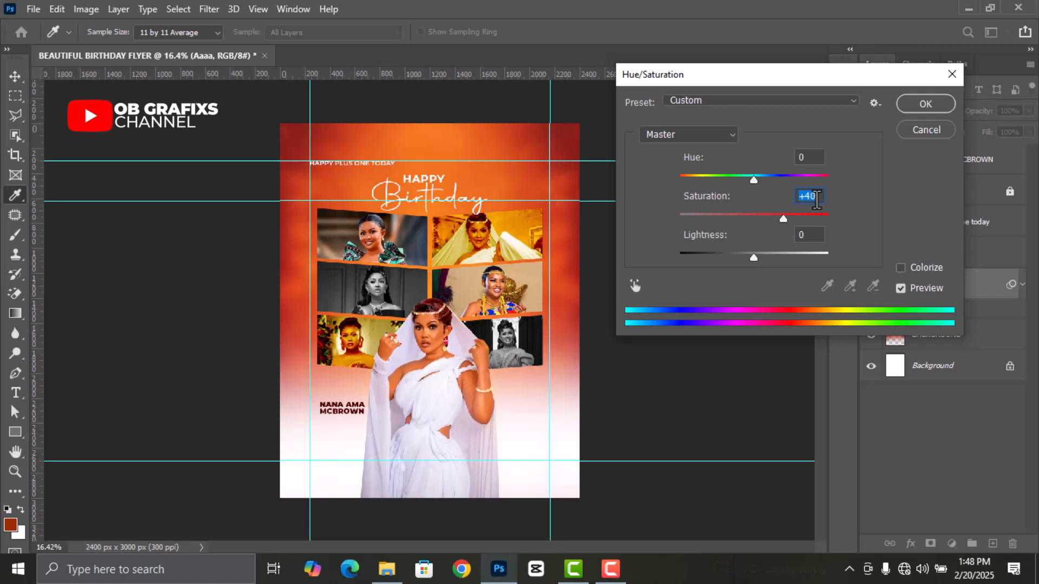
click(898, 107)
key(v)
scroll(421, 238, up, 1)
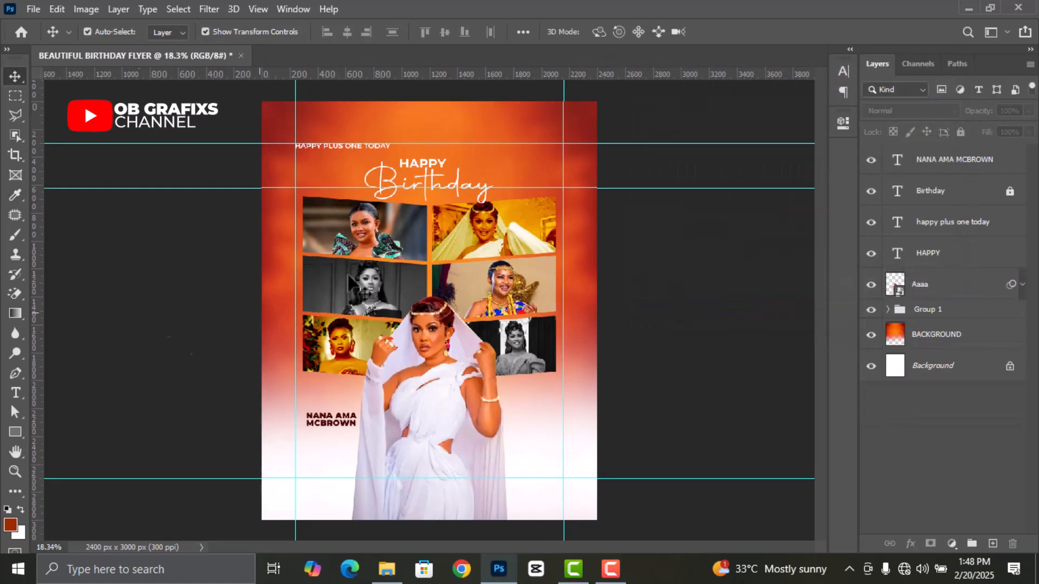
Draw a vertical rectangle about 77 x 779 px from the left margin guide along the upper-left photo panels
click(12, 434)
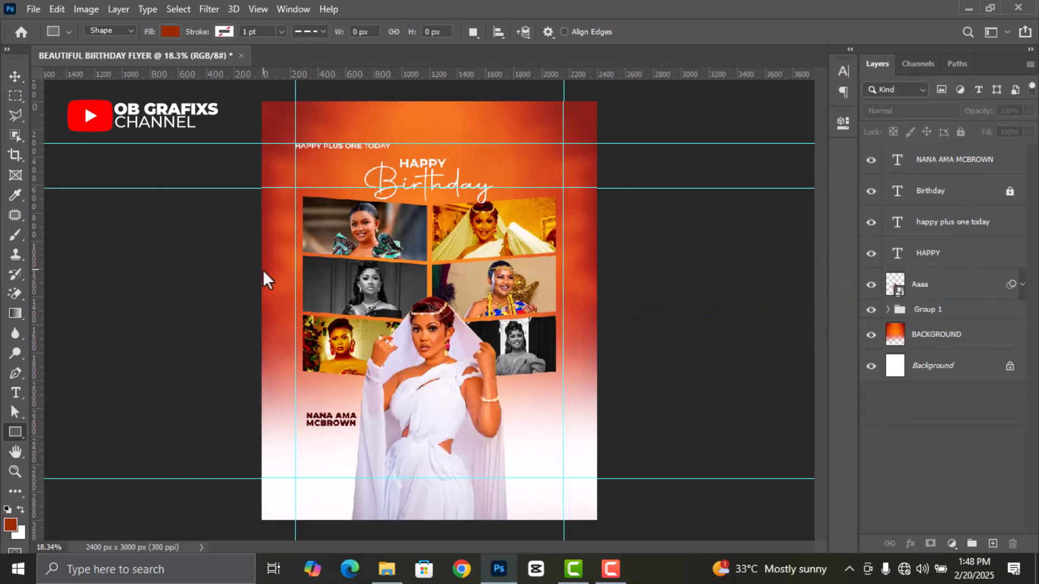
scroll(264, 270, up, 1)
drag(281, 189, 293, 307)
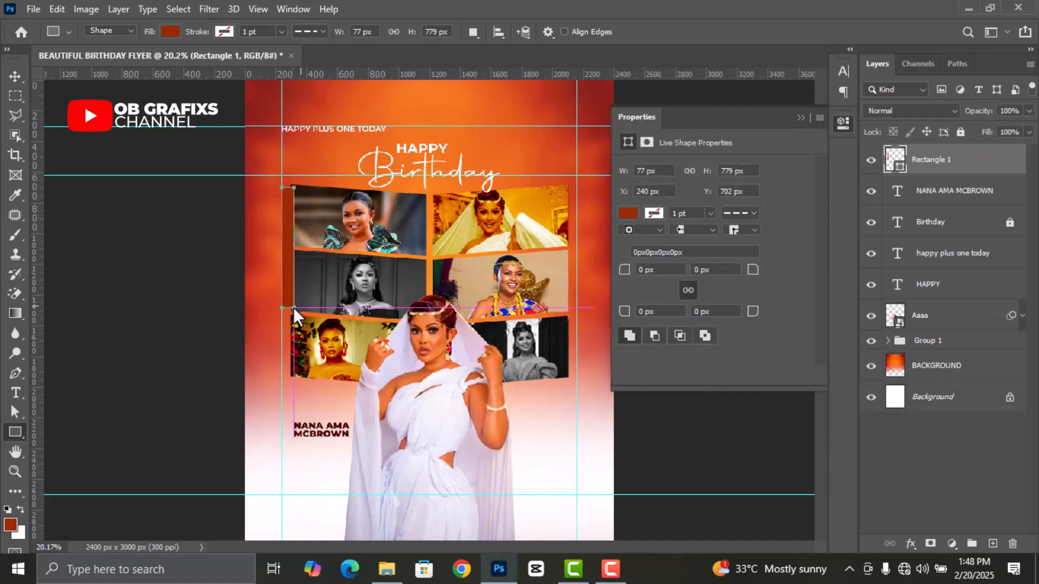
Fill the vertical rectangle with bright cyan, 00f6ff
click(628, 213)
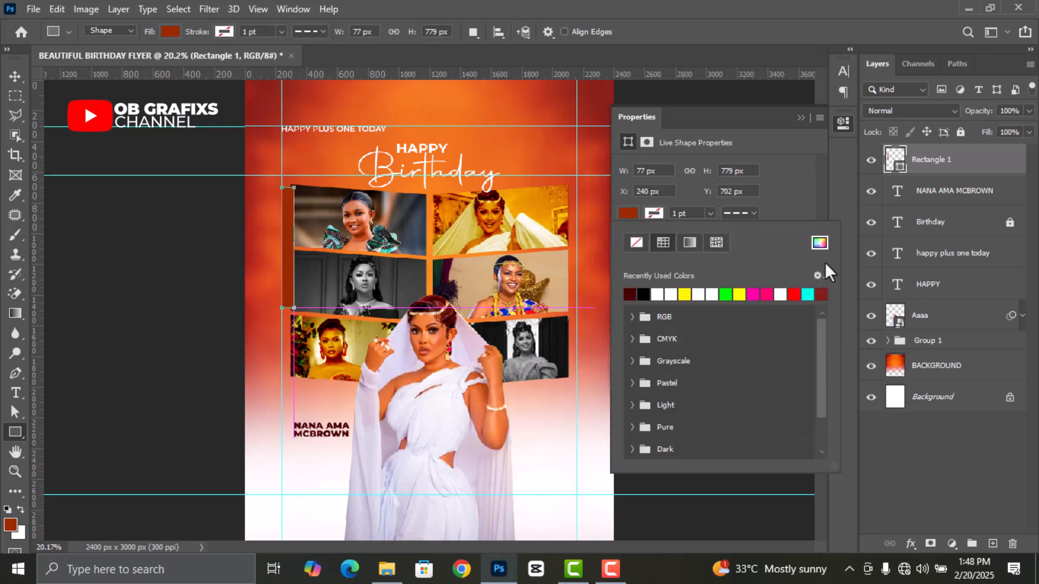
click(821, 245)
click(846, 275)
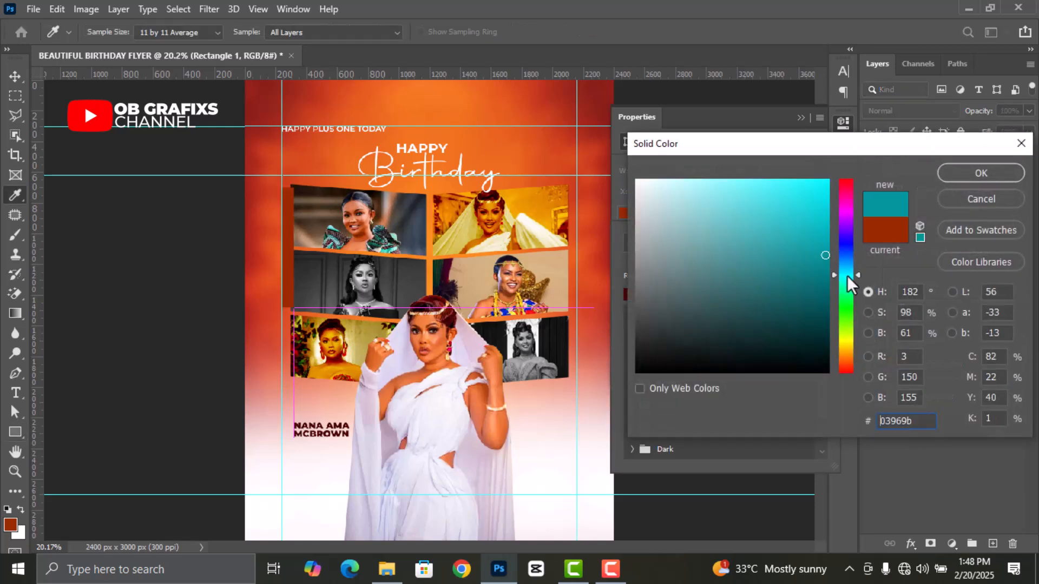
drag(820, 205, 846, 164)
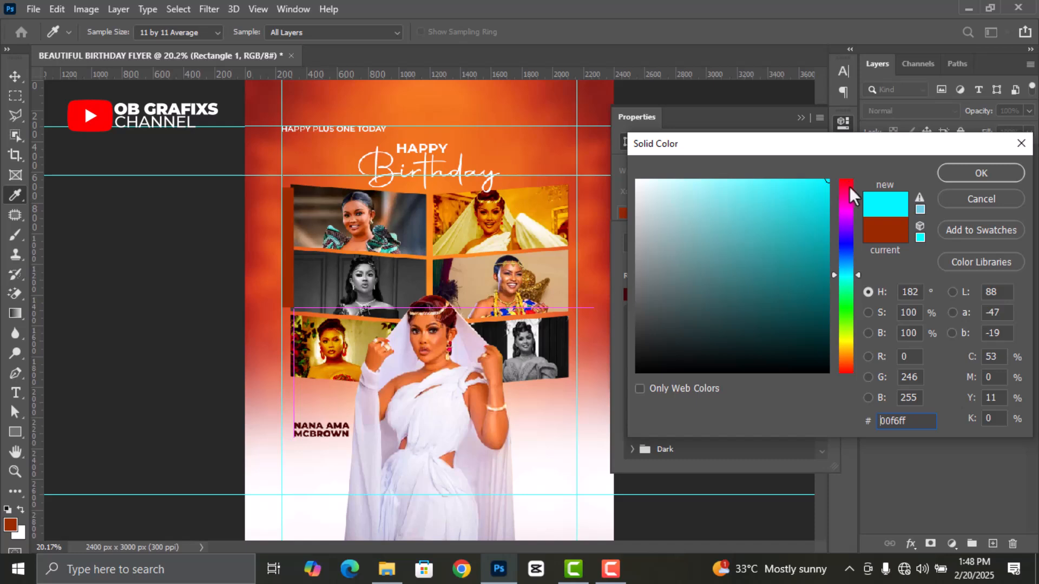
click(963, 172)
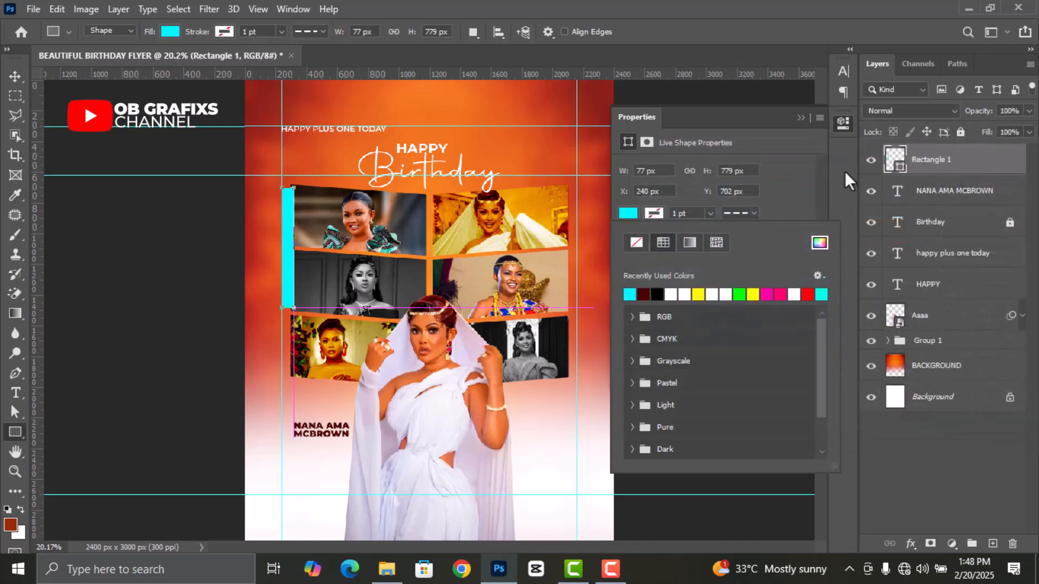
click(844, 123)
Move the cyan bar behind the photo panel group and place a duplicate at the right edge of the lower-right panels
click(15, 76)
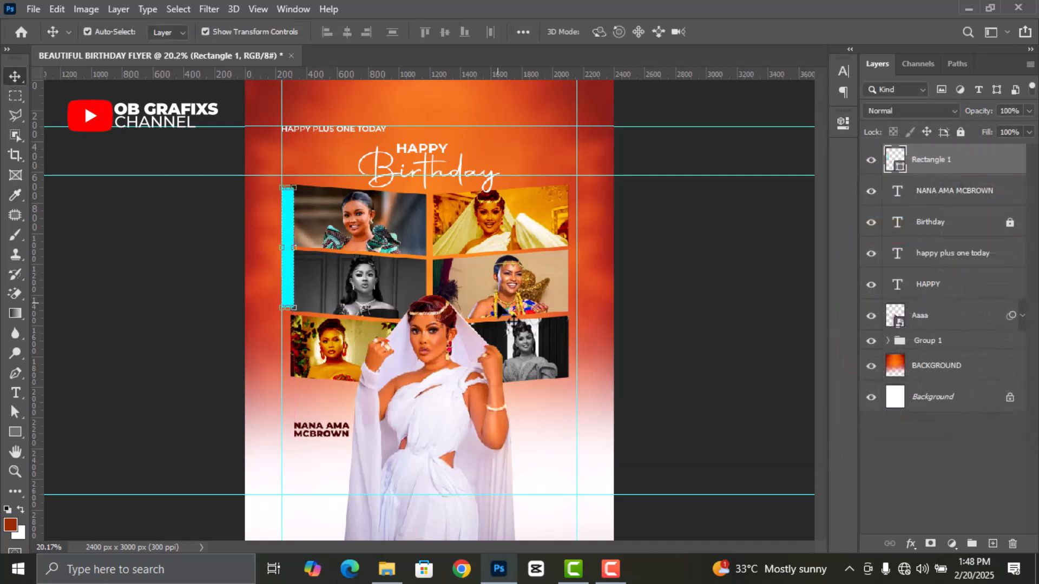
drag(950, 165, 957, 350)
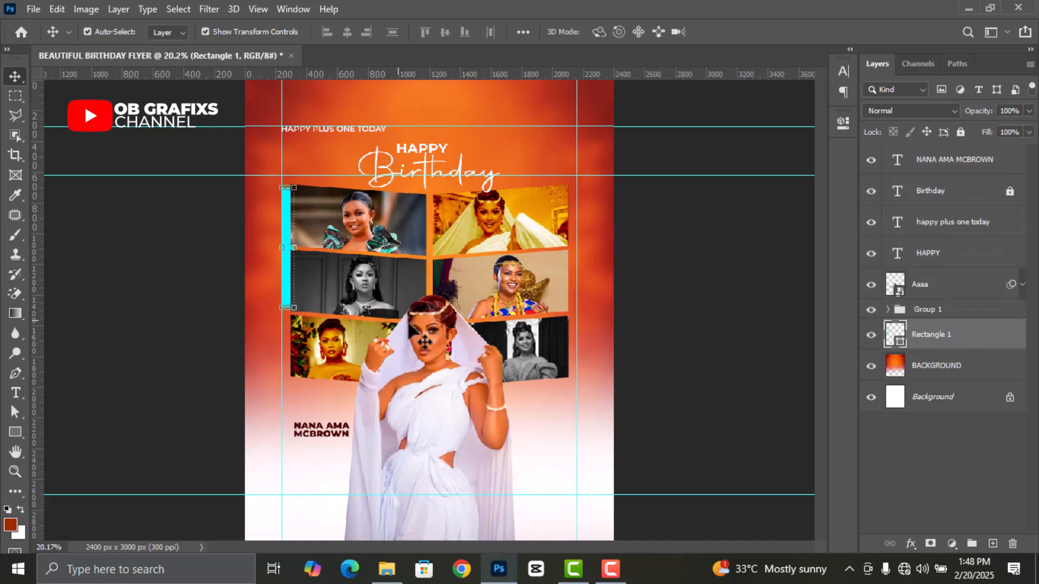
drag(274, 265, 572, 299)
key(ctrl+j)
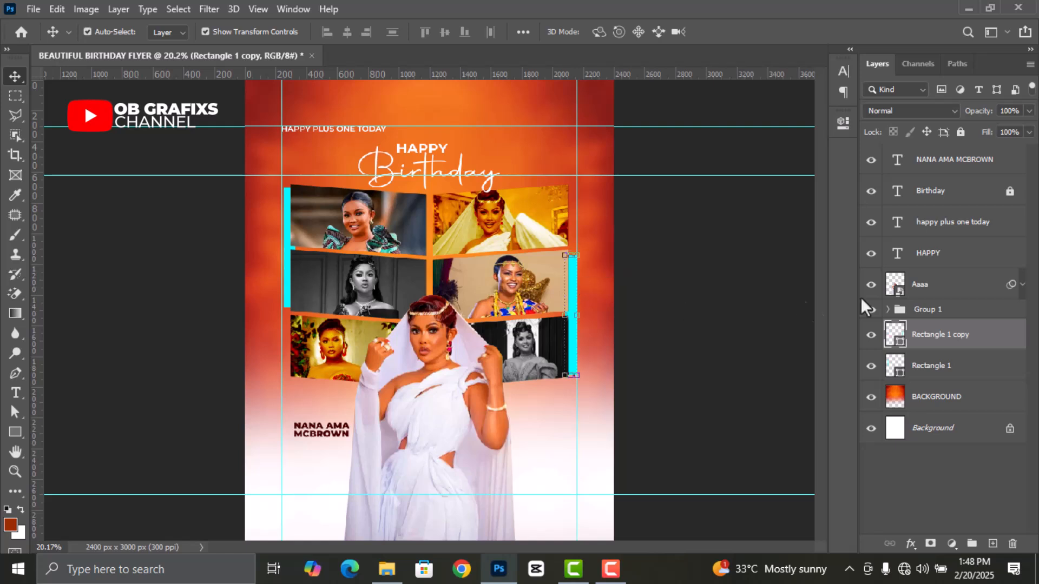
Recolour the duplicated bar beside the right-hand photo panels to yellow, ffe400
double_click(897, 335)
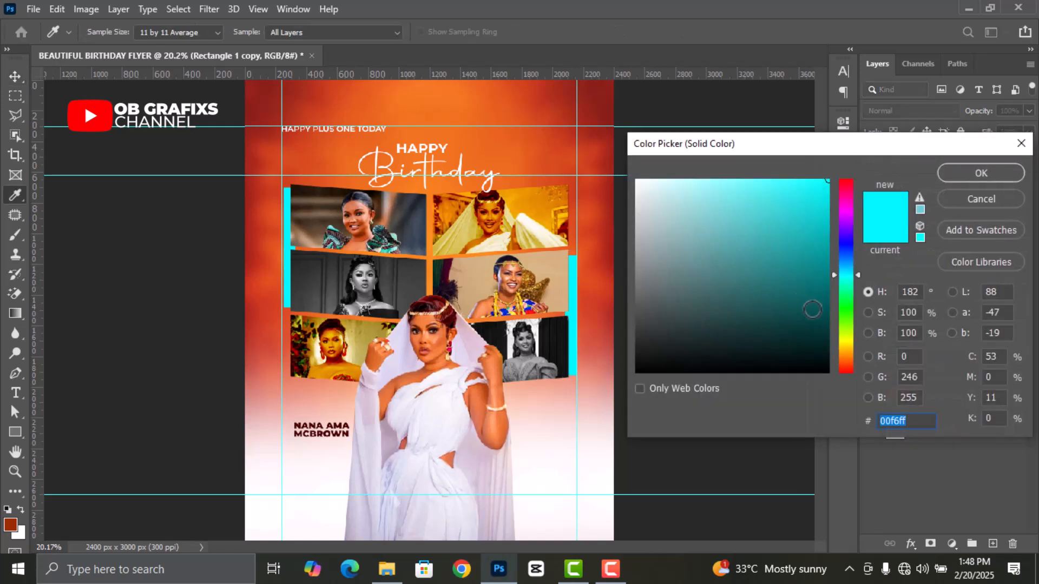
click(845, 344)
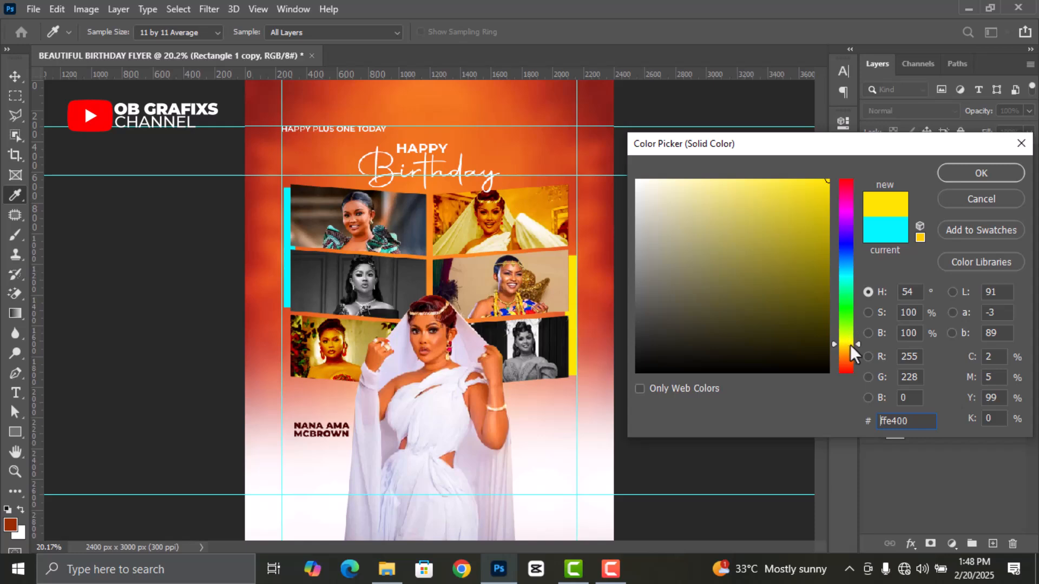
click(976, 172)
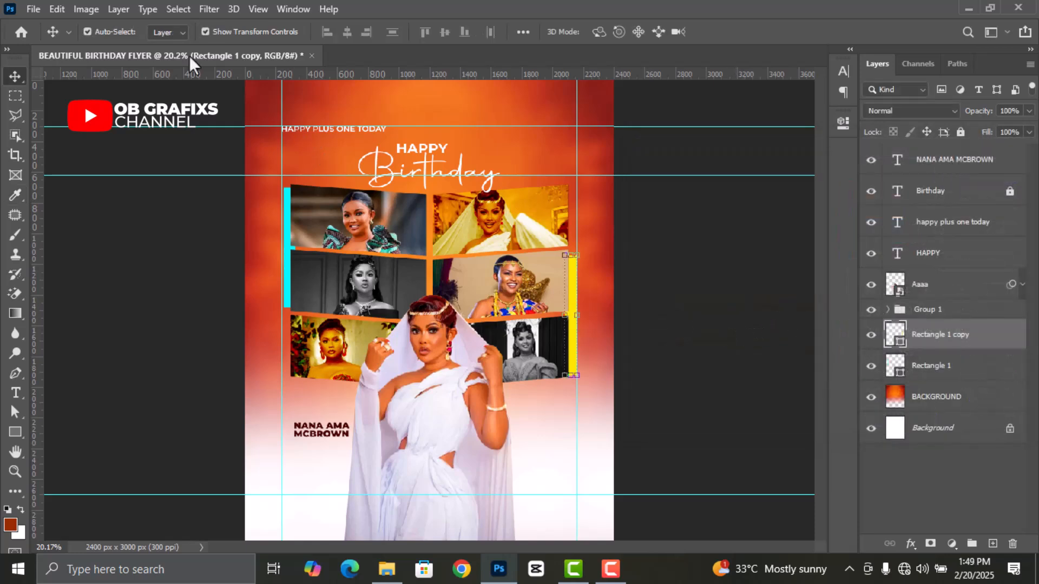
Convert the yellow bar to a smart object and apply a Gaussian Blur with a 30-pixel radius
click(203, 9)
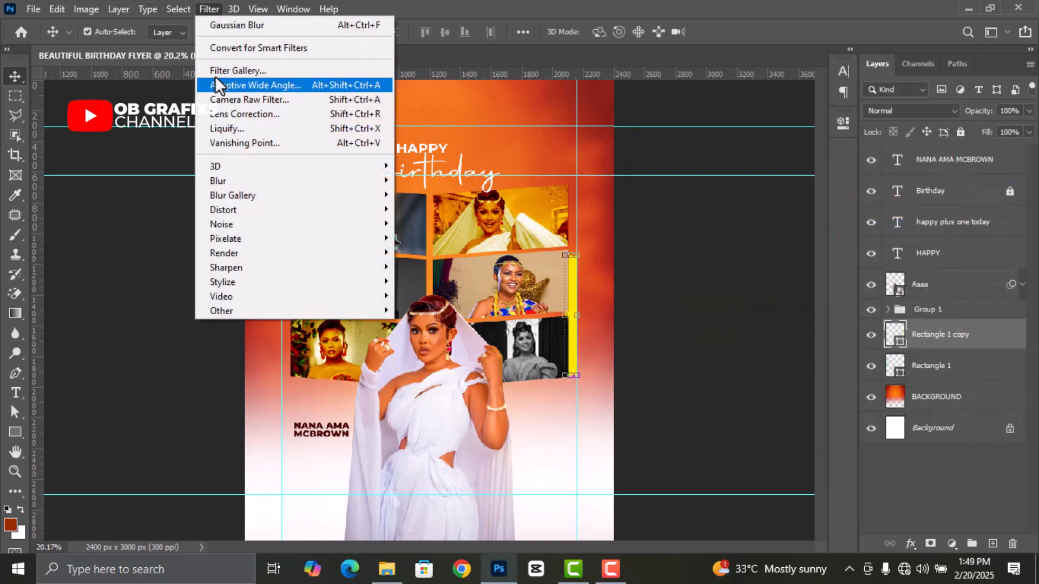
click(425, 238)
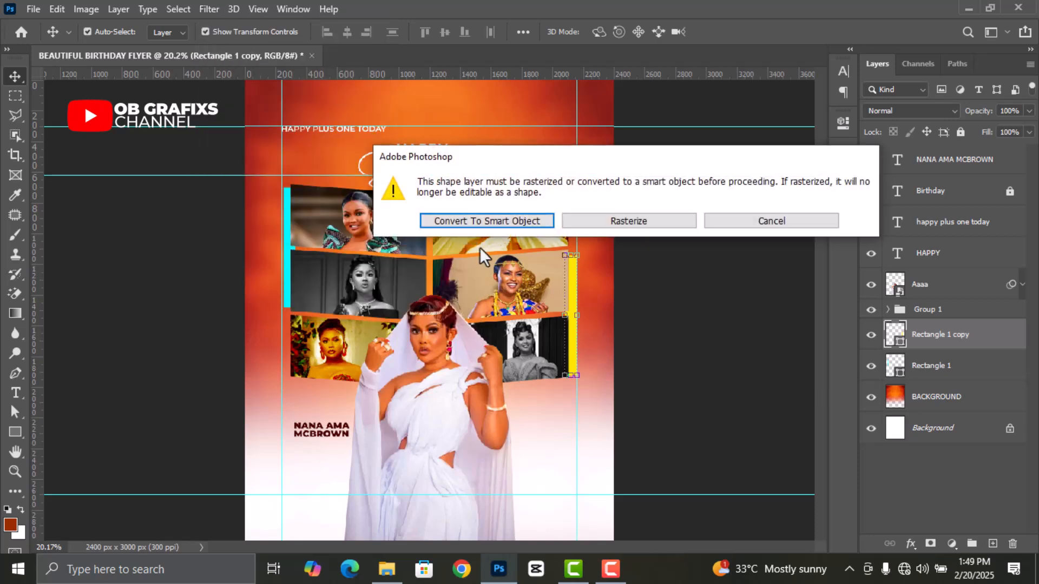
click(539, 222)
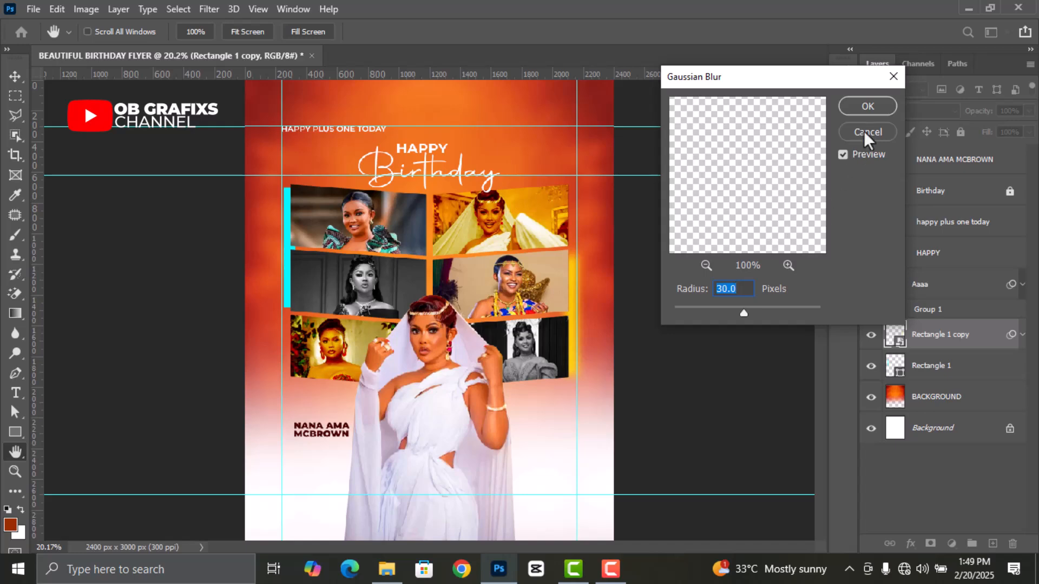
click(869, 104)
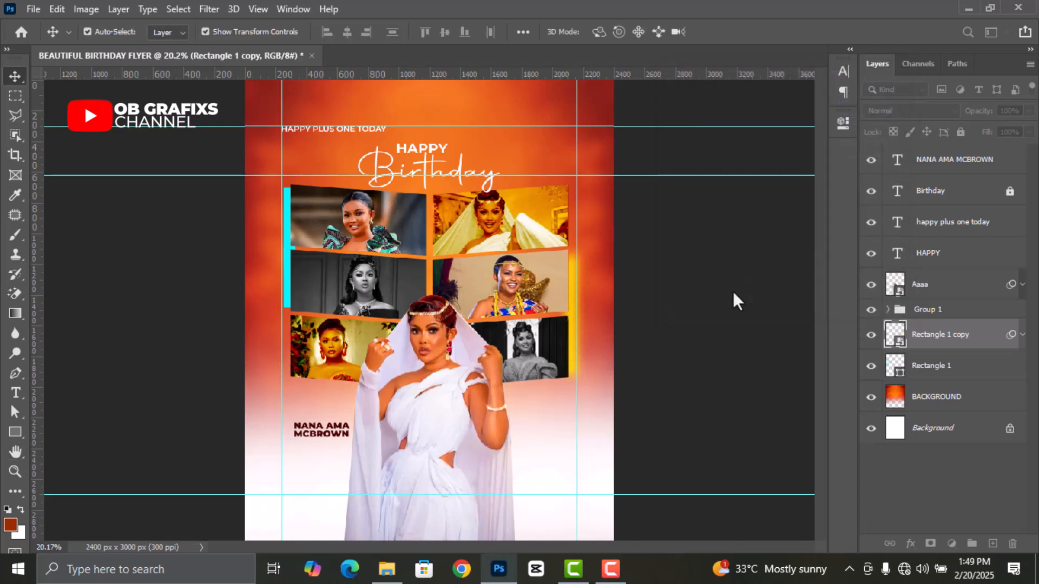
Rasterize the cyan bar's layer and apply a Gaussian Blur with a 30-pixel radius
click(287, 232)
right_click(936, 415)
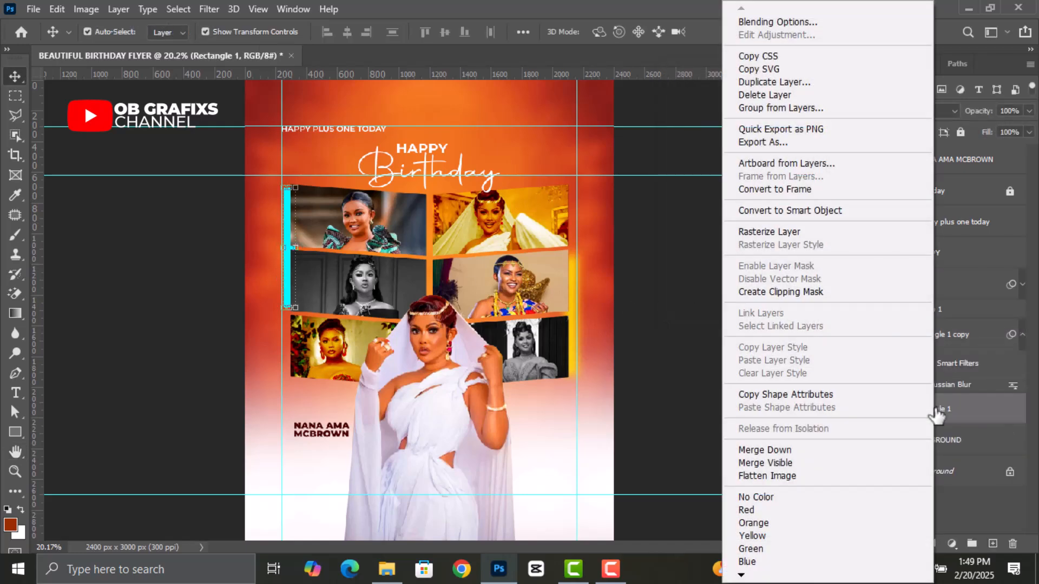
click(775, 238)
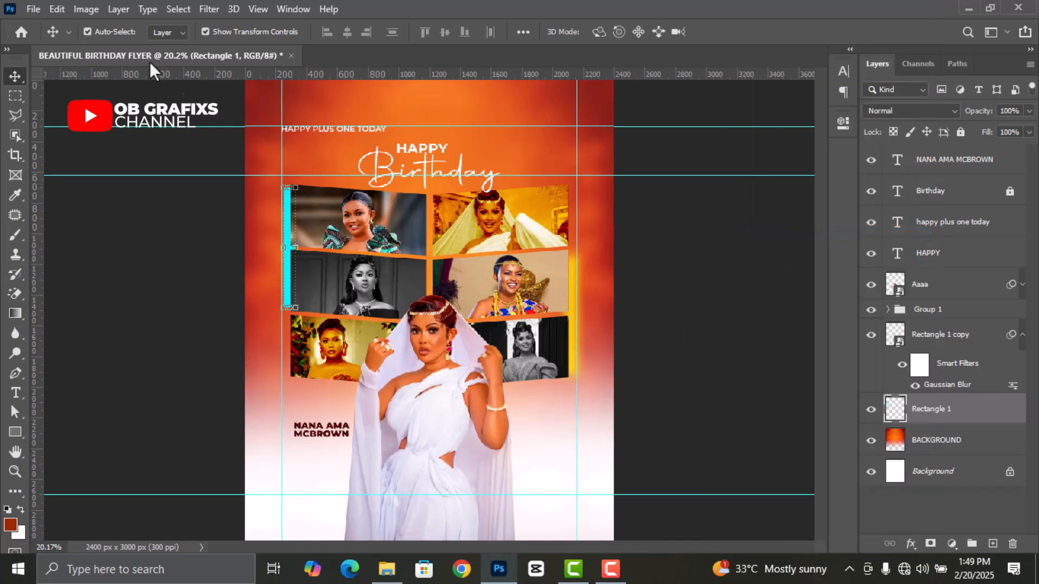
click(210, 8)
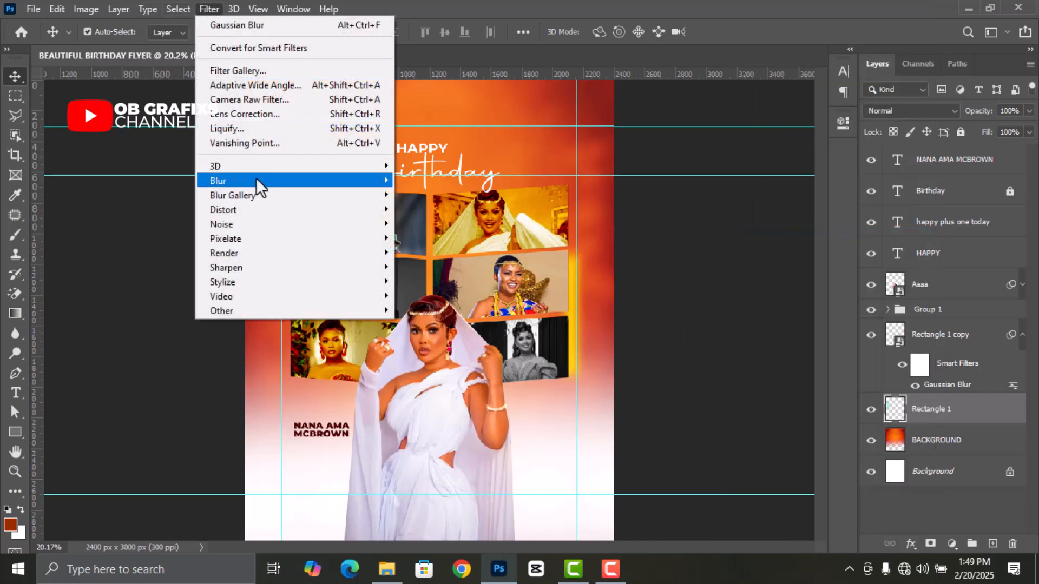
mouse_move(256, 179)
click(436, 238)
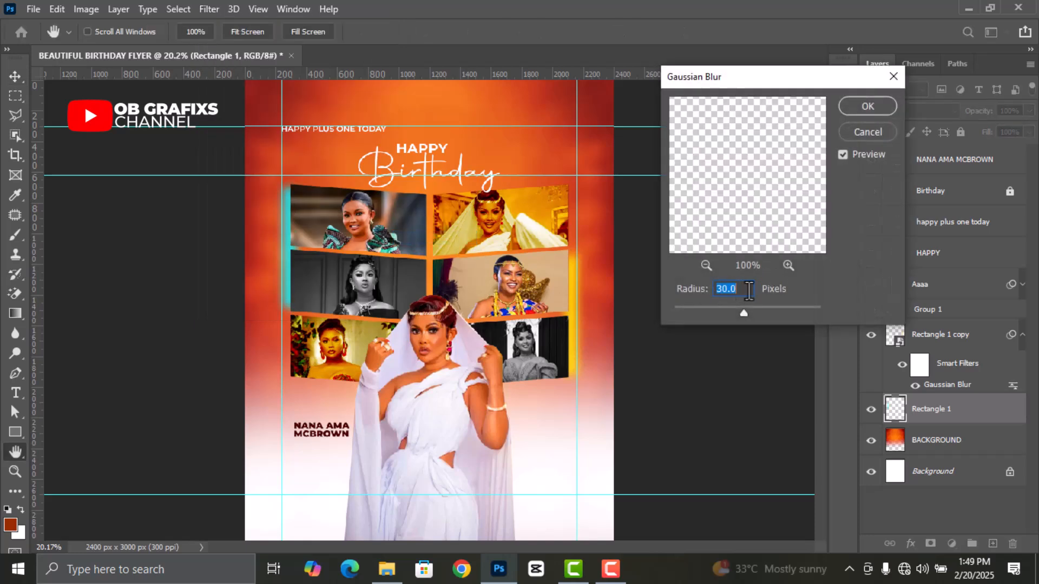
click(868, 106)
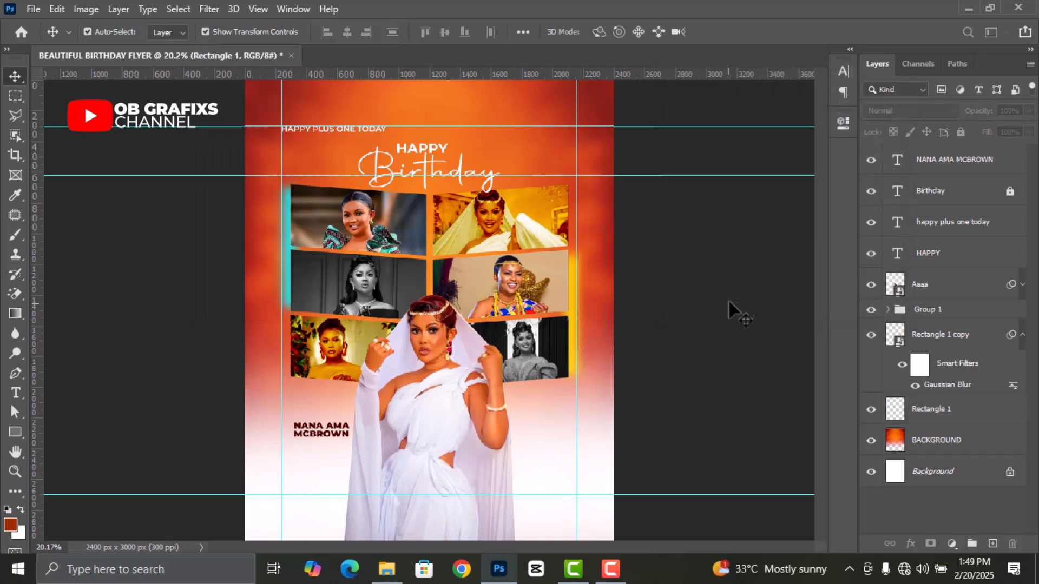
Draw a thin rectangle about 1222 x 36 px between the "HAPPY PLUS ONE TODAY" text and the right vertical guide
click(729, 295)
scroll(599, 283, down, 4)
scroll(536, 91, up, 5)
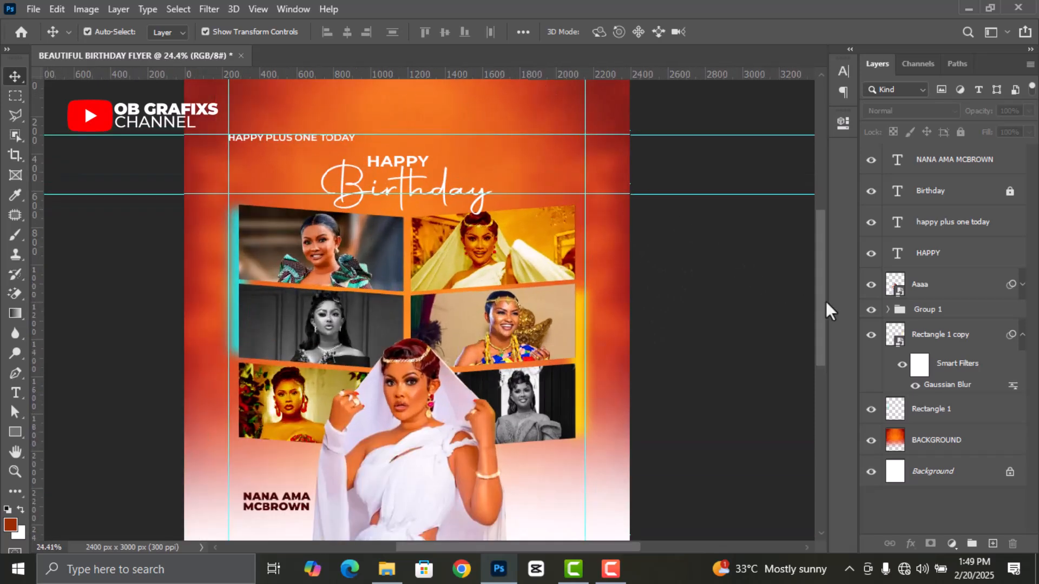
drag(823, 304, 821, 285)
scroll(583, 220, up, 2)
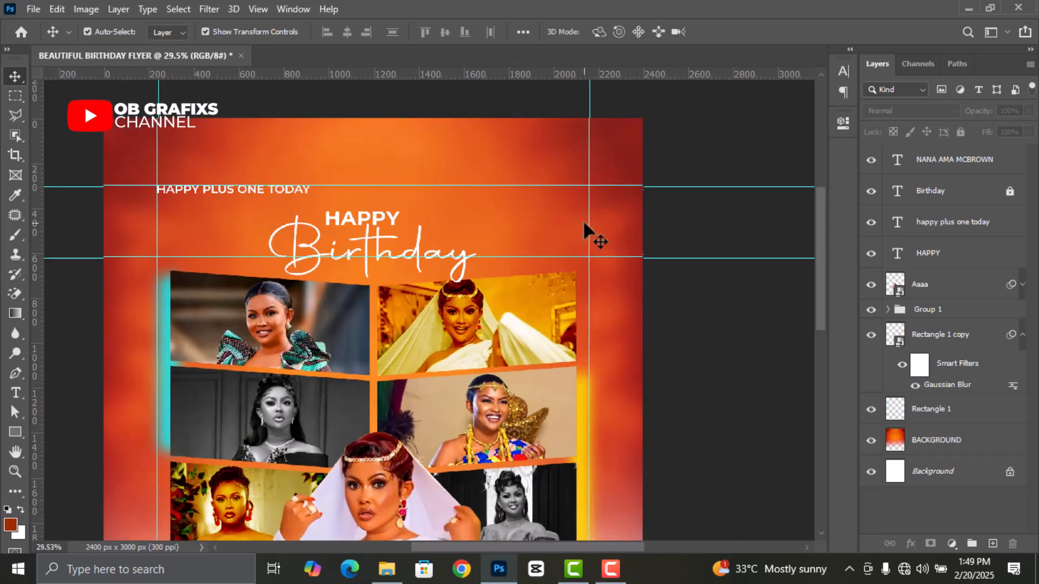
click(15, 433)
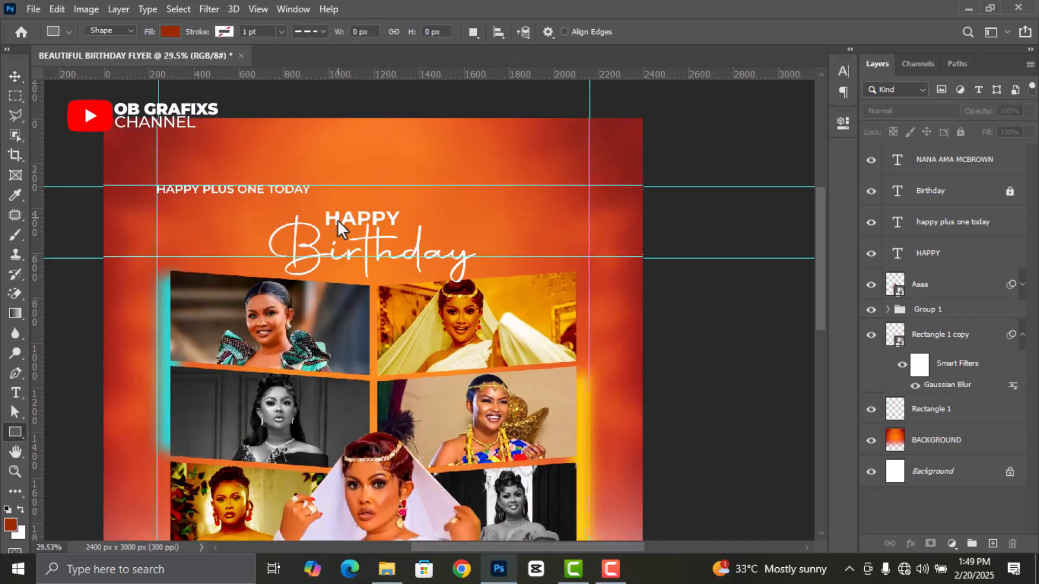
drag(315, 186, 583, 193)
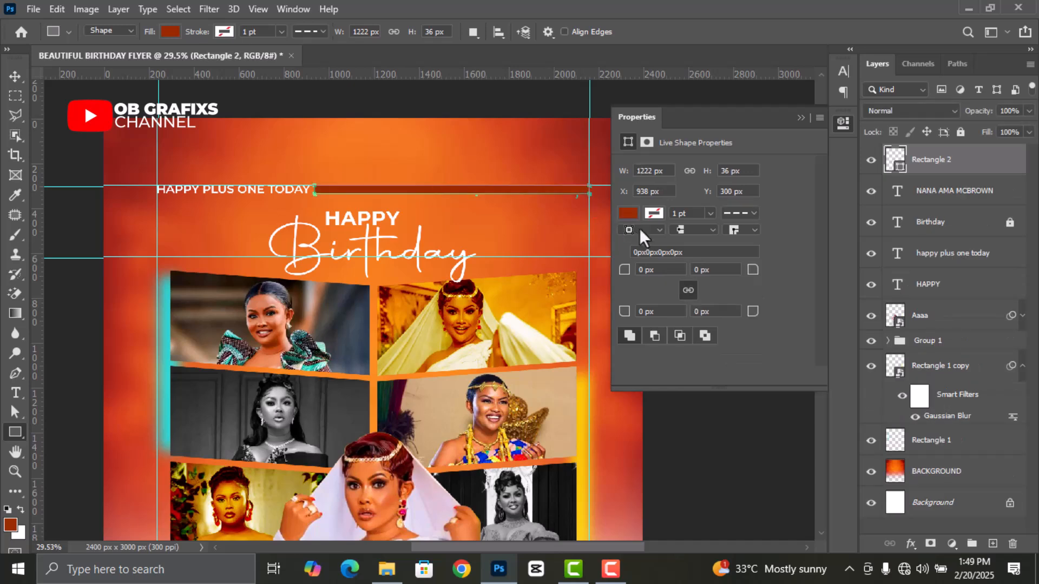
Fill the new thin bar beside the "HAPPY PLUS ONE TODAY" text with white
click(632, 212)
click(698, 293)
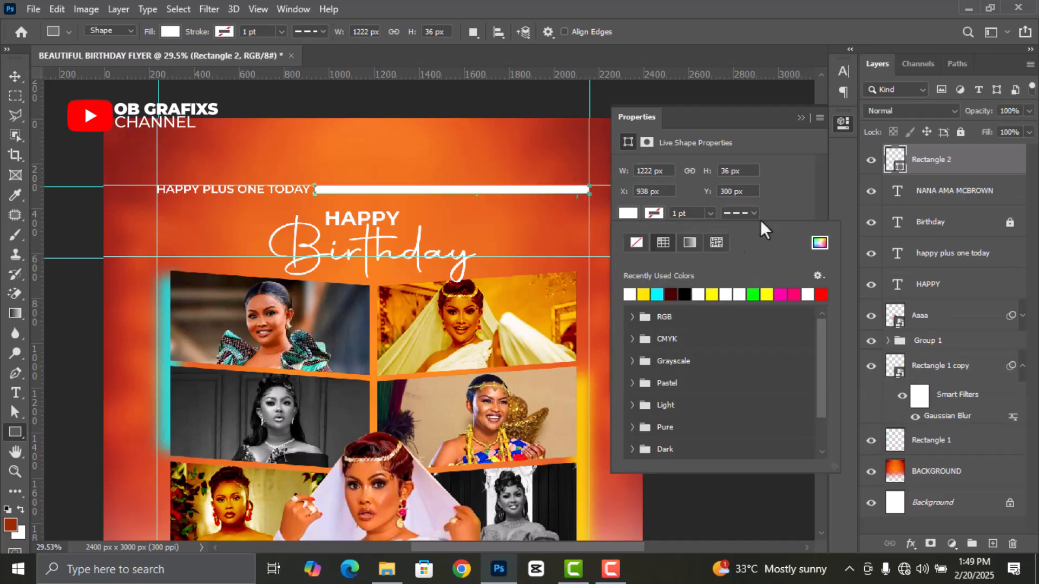
click(843, 128)
key(v)
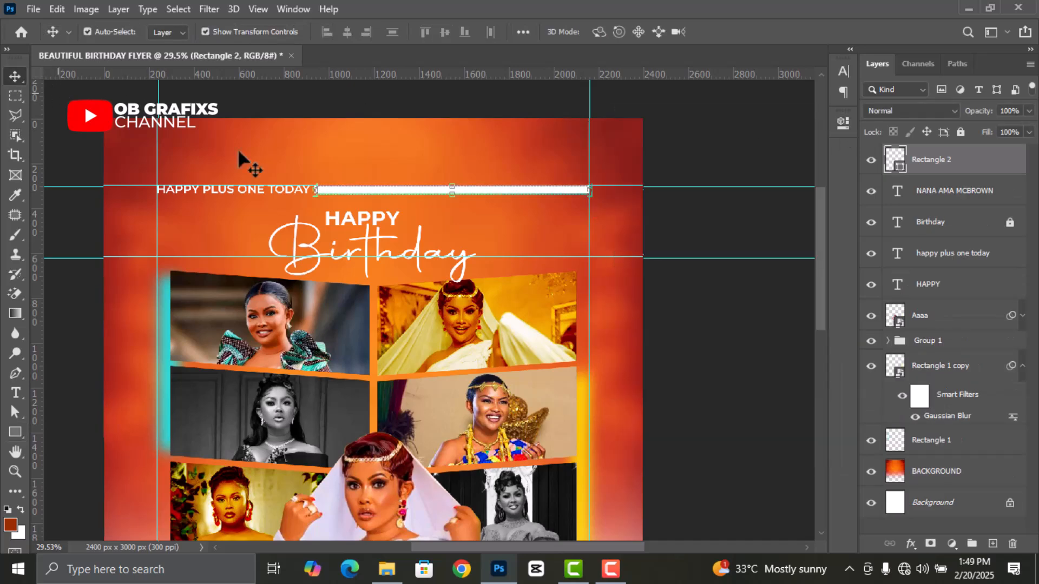
Scale the white bar's height down to about 94.57%, keeping its width at 100%
scroll(460, 222, up, 3)
drag(449, 176, 451, 175)
click(754, 33)
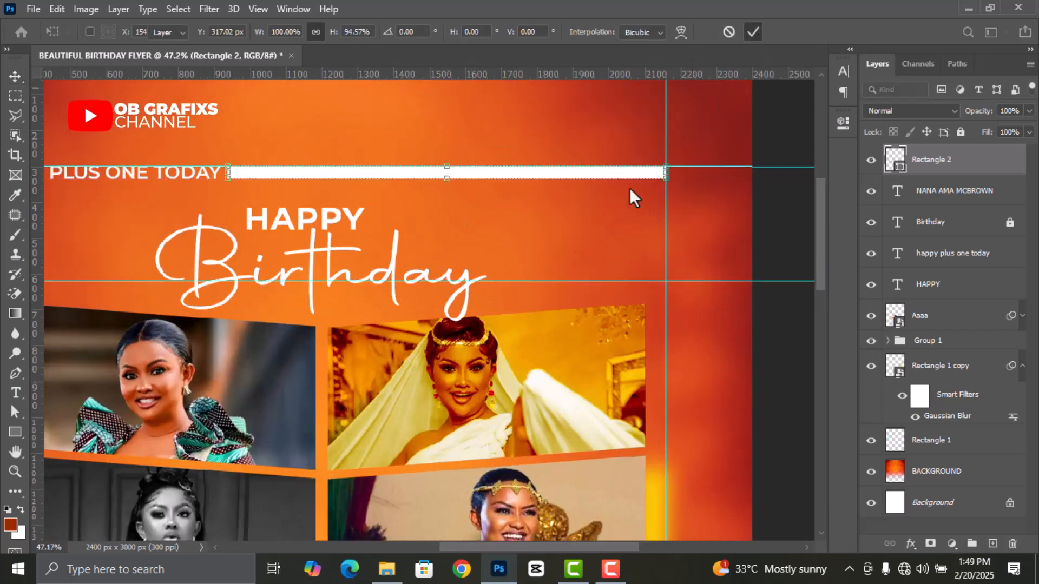
Rasterize the white bar's layer and apply a Gaussian Blur with a 15-pixel radius
scroll(684, 144, down, 6)
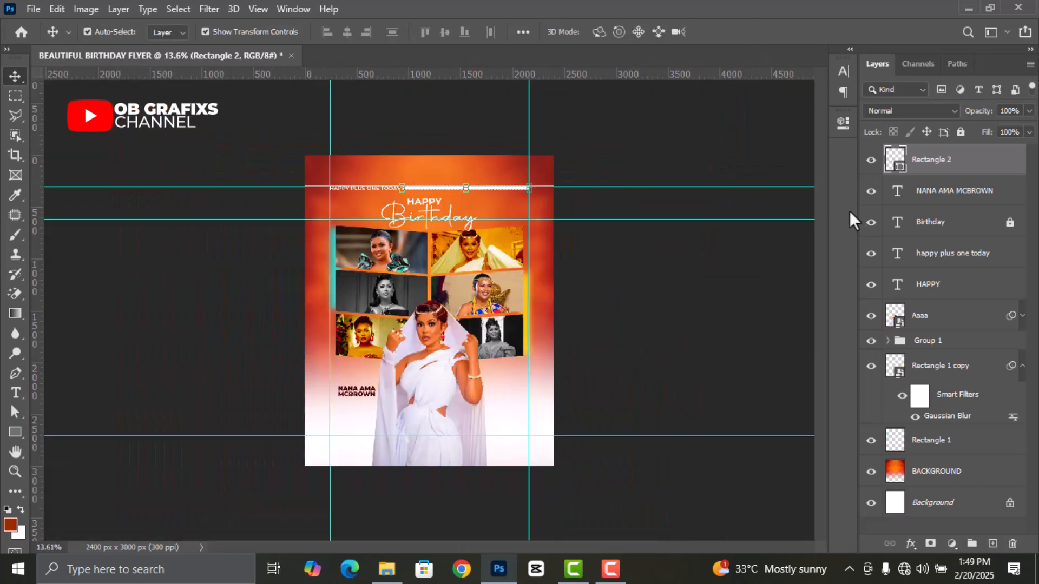
right_click(954, 165)
click(811, 233)
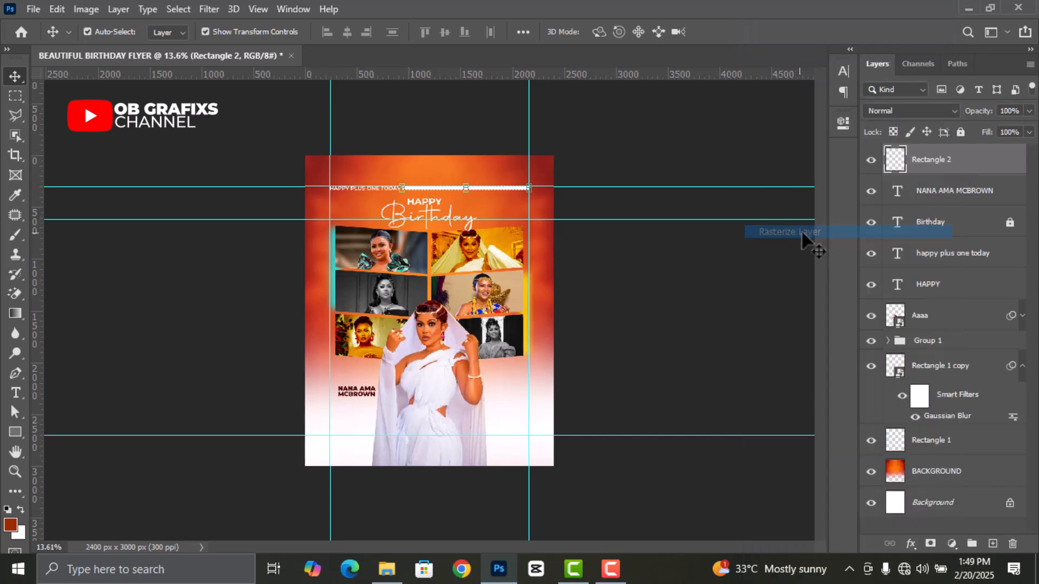
click(205, 9)
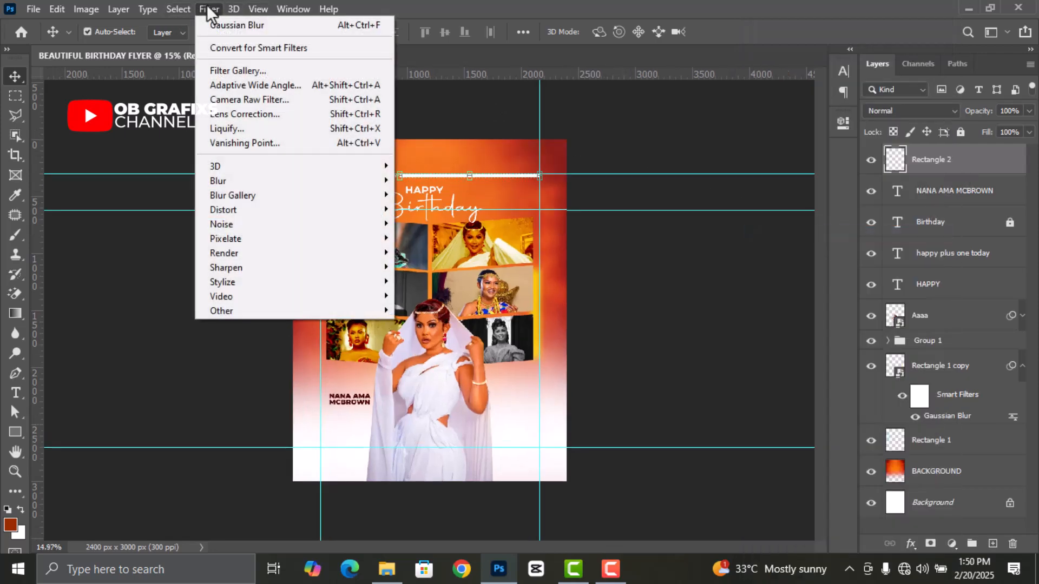
mouse_move(222, 183)
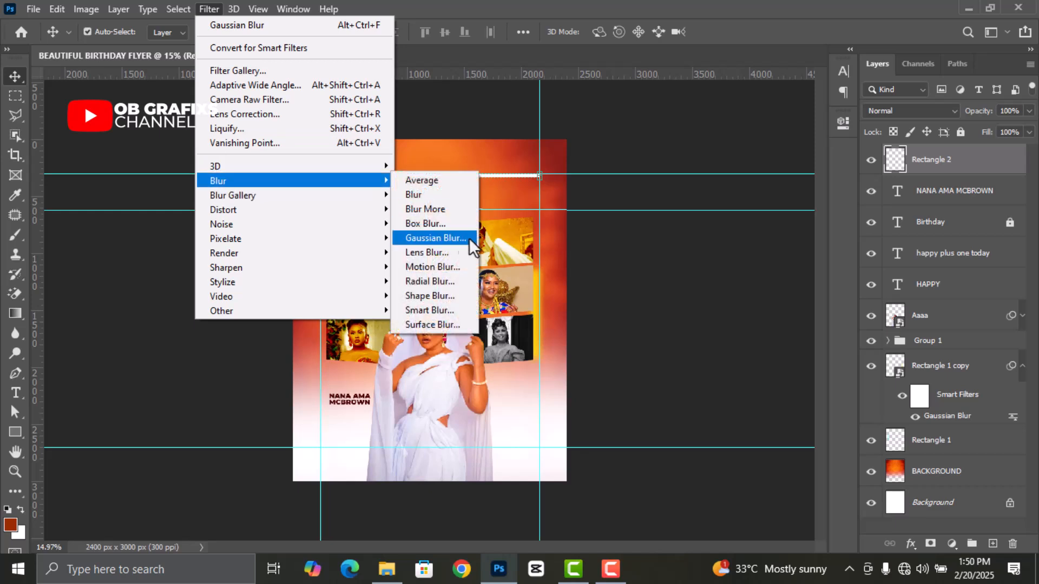
click(441, 237)
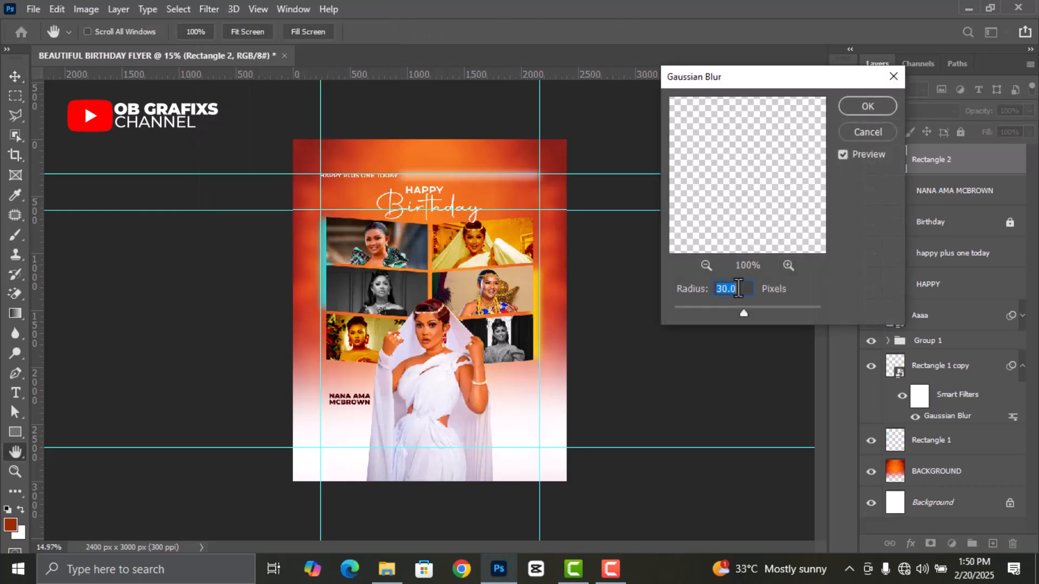
key(BackSpace)
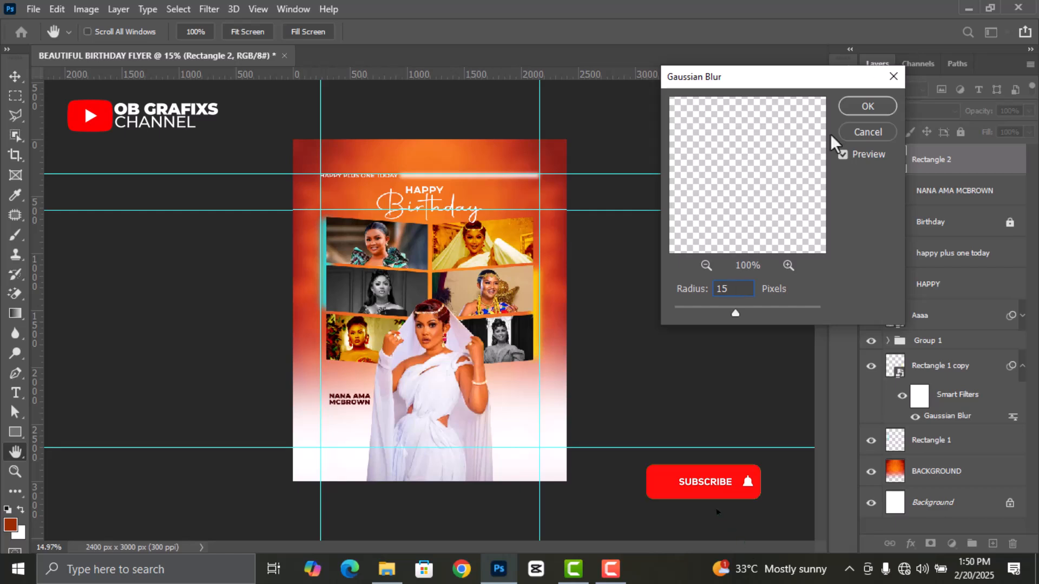
click(867, 106)
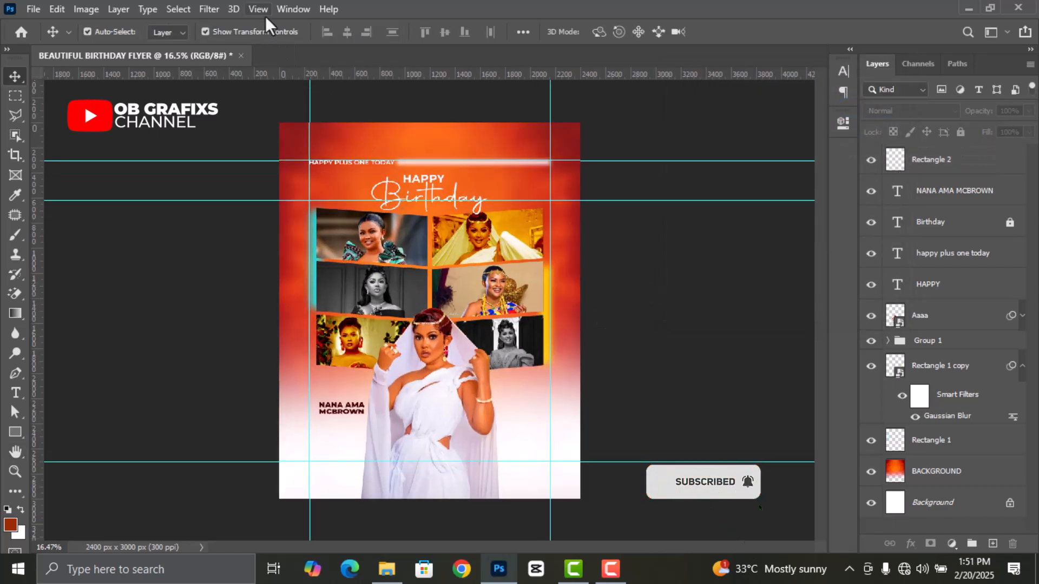
Clear all guides from the flyer document
click(264, 15)
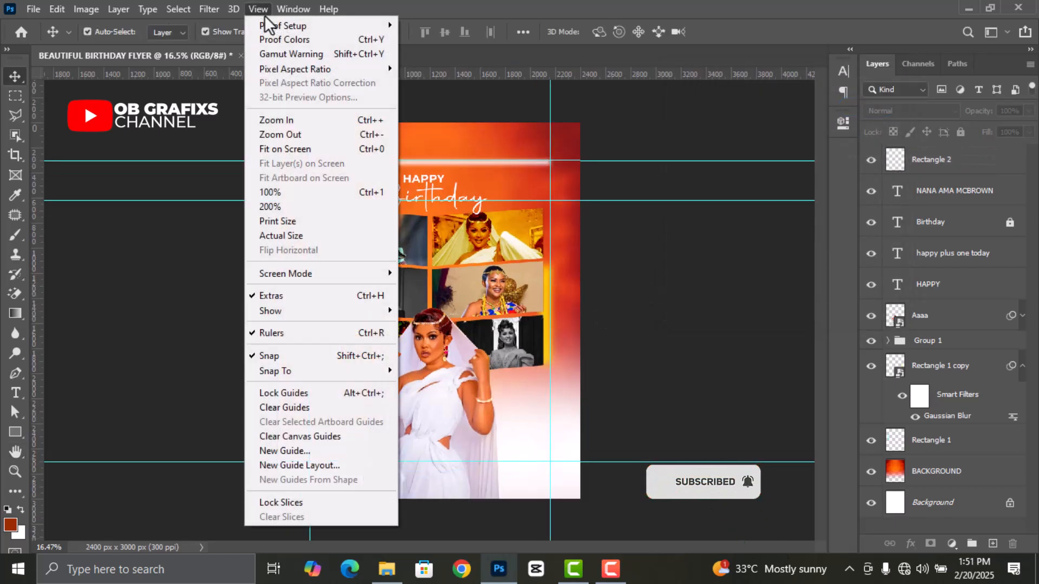
click(318, 406)
scroll(505, 371, up, 1)
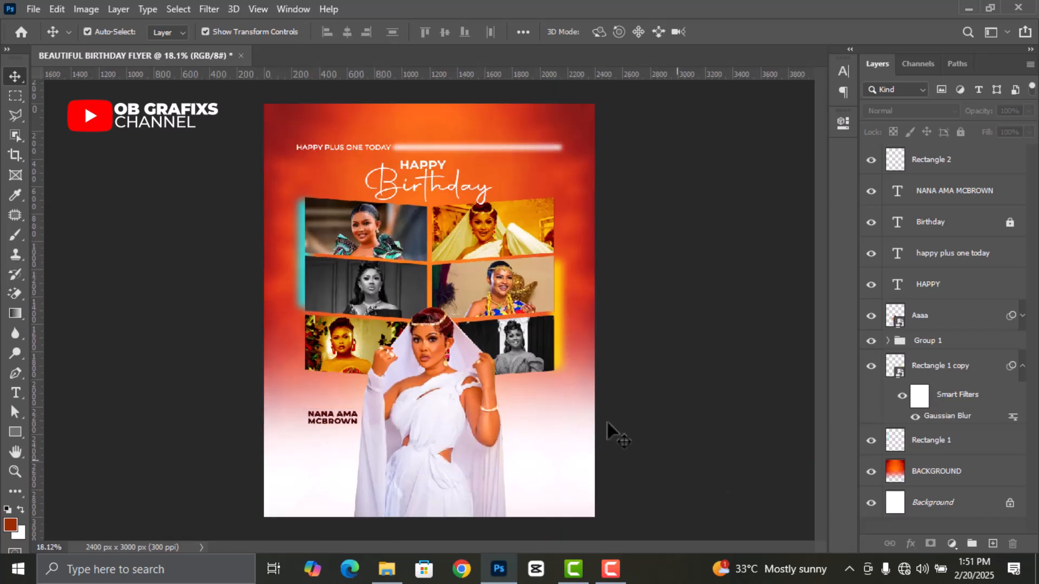
click(690, 568)
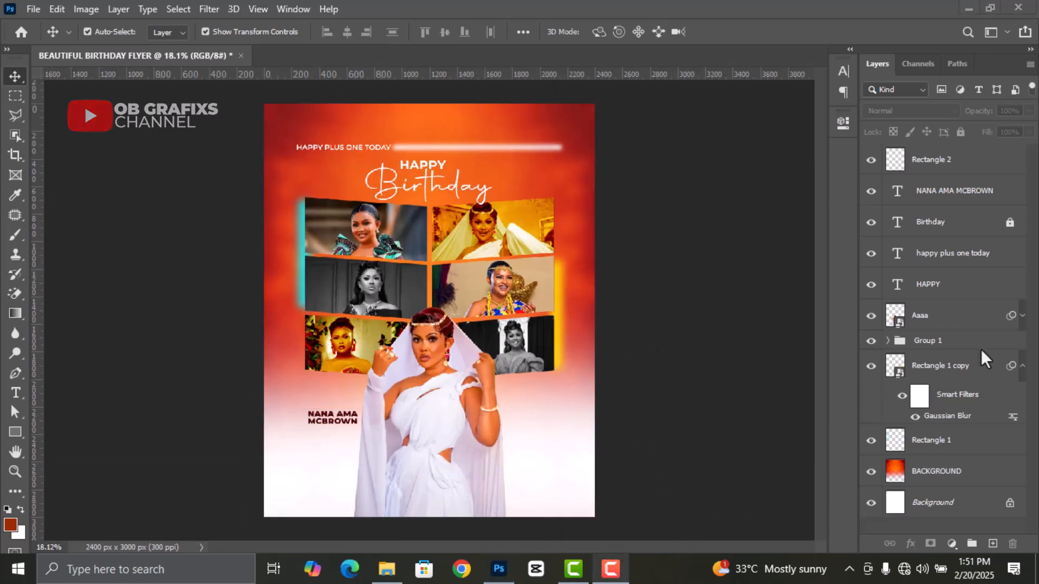